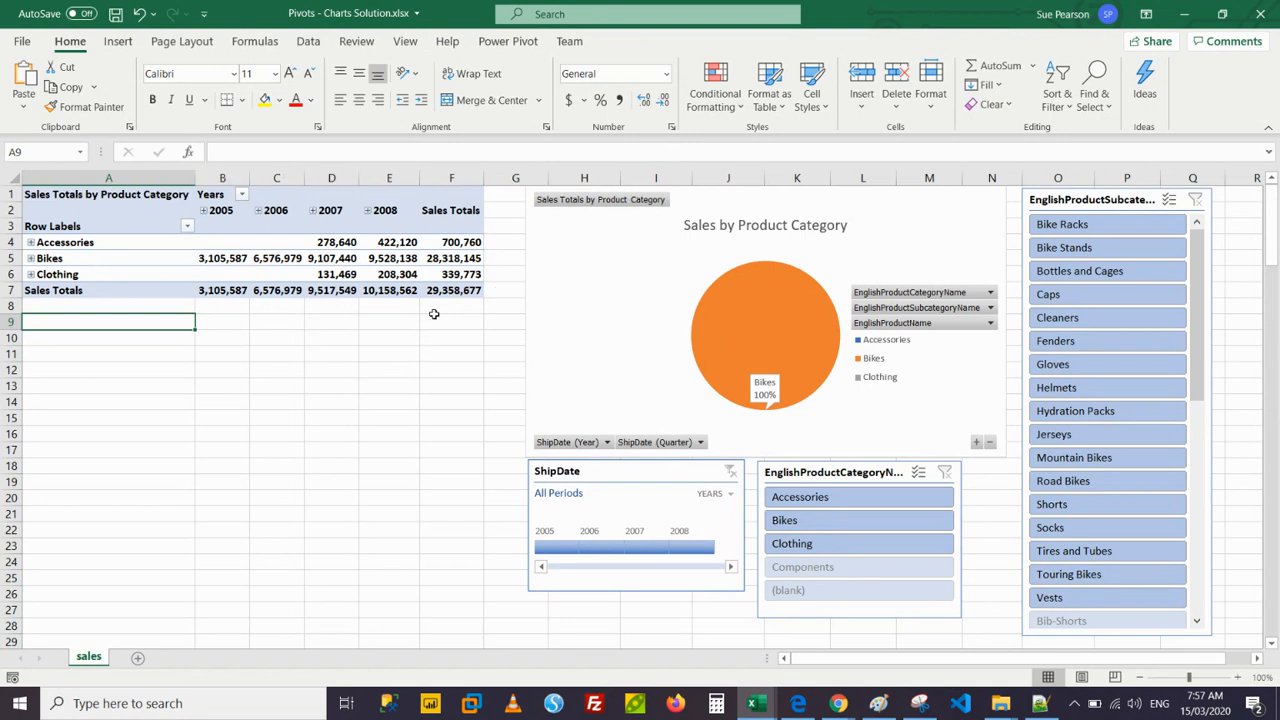
Expand the Accessories category and its Bike Racks subcategory in the pivot table, and collapse both again.
{"action": "left_click", "coordinate": [31, 243]}
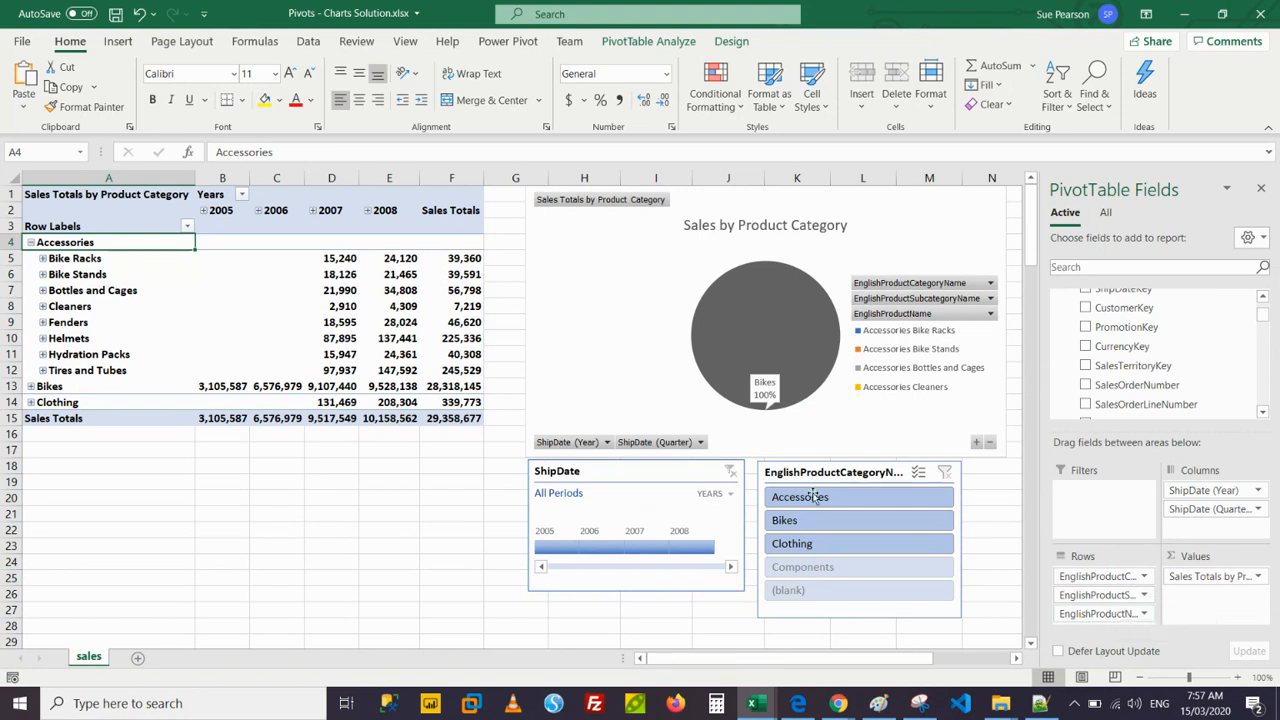
{"action": "left_click", "coordinate": [43, 258]}
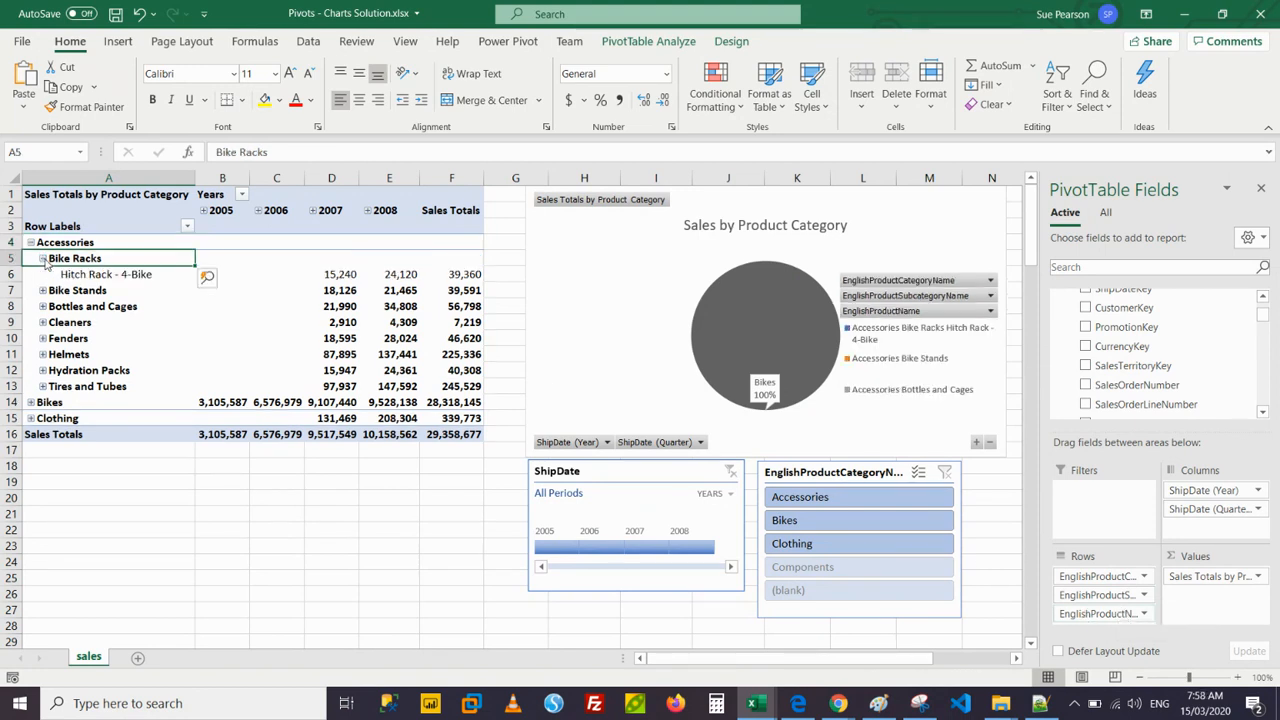
{"action": "left_click", "coordinate": [43, 258]}
{"action": "left_click", "coordinate": [30, 244]}
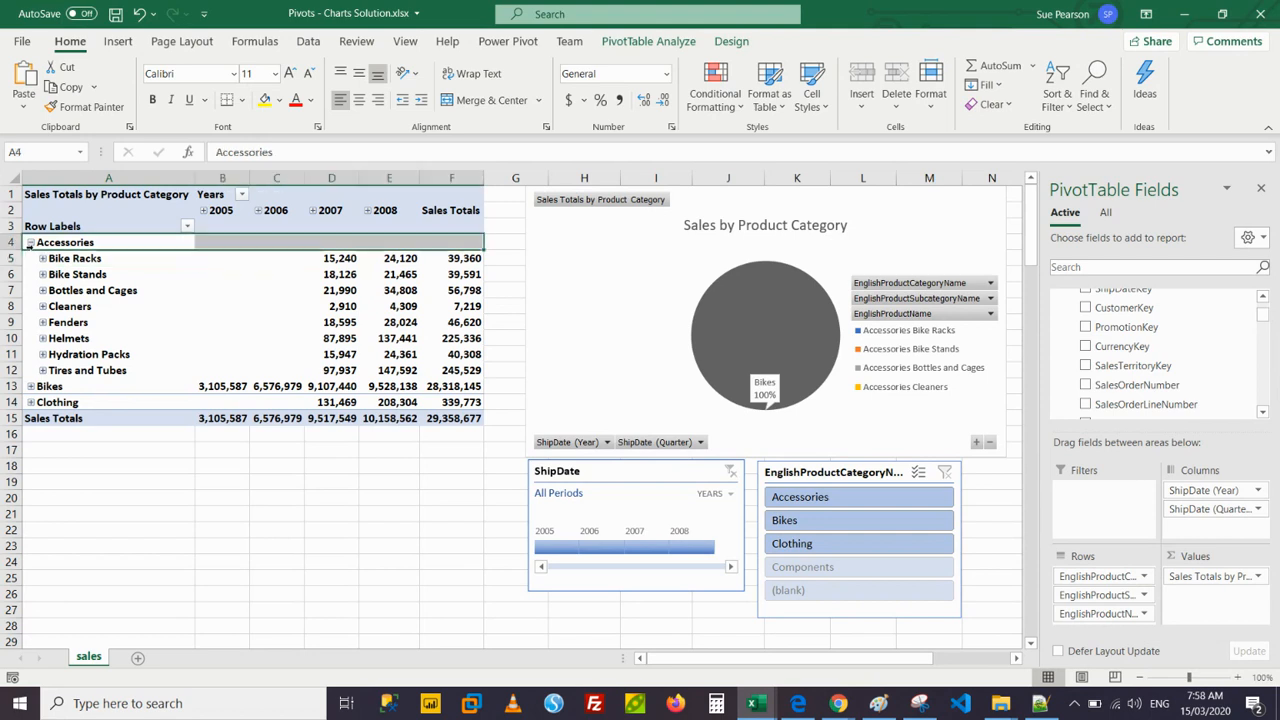
{"action": "left_click", "coordinate": [30, 243]}
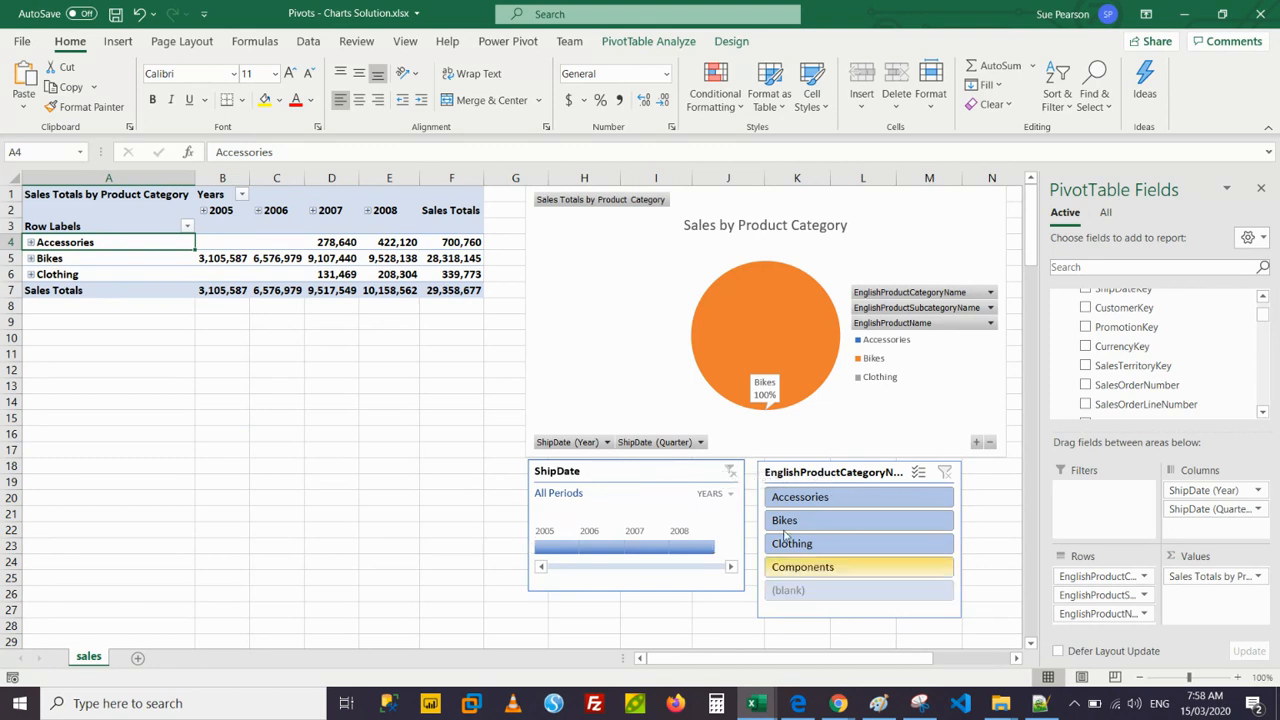
Filter the pivot table to Accessories and Clothing with the product category slicer, and clear the slicer filter.
{"action": "left_click", "coordinate": [826, 497]}
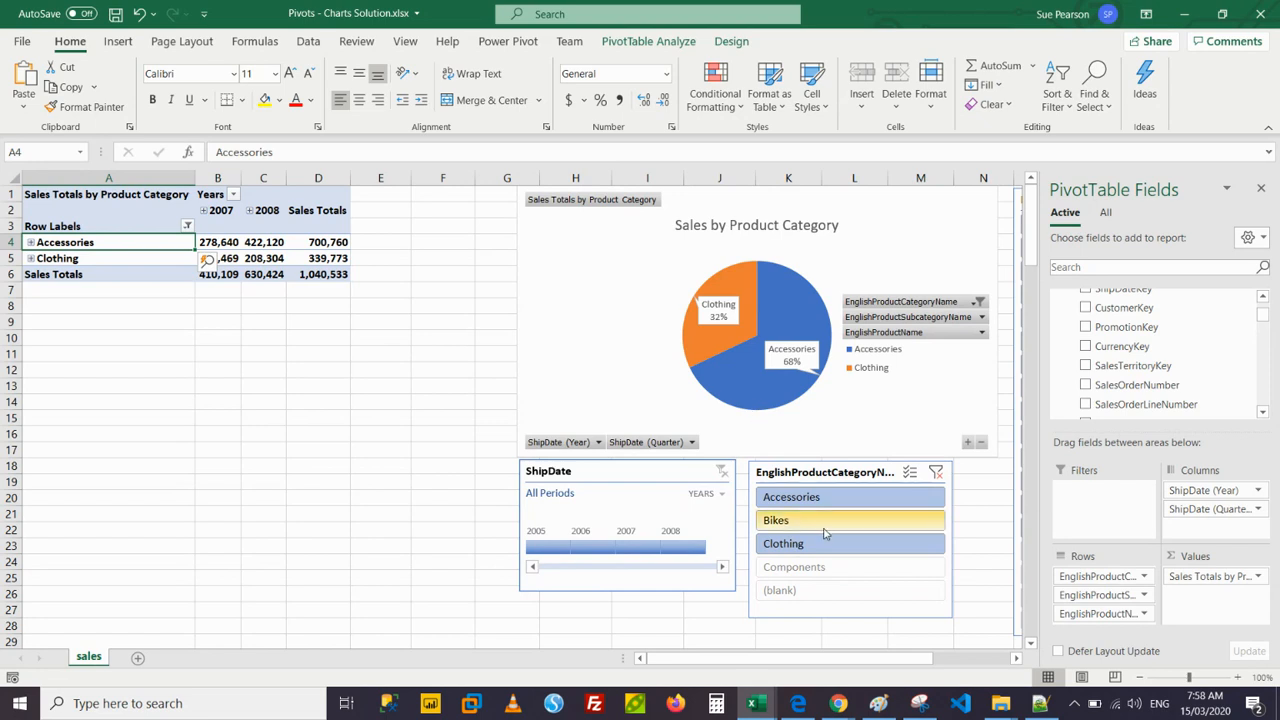
{"action": "left_click", "coordinate": [937, 476]}
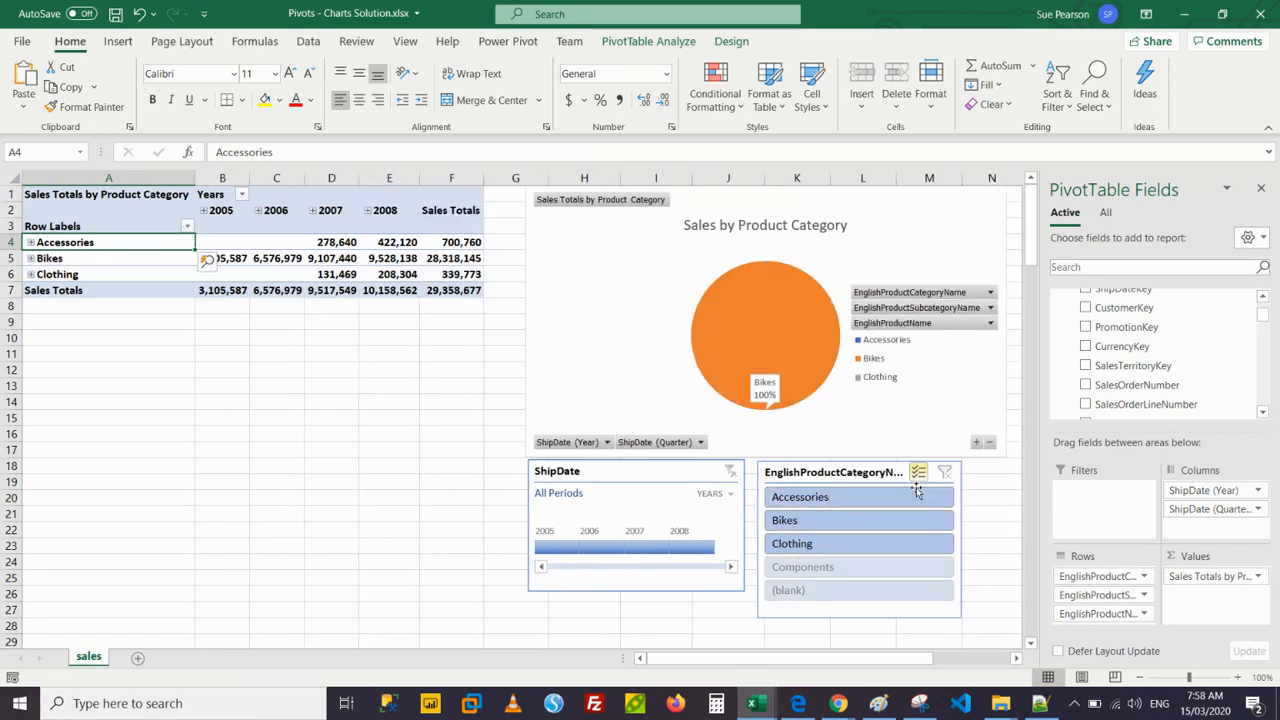
Filter the pivot table and chart by single years between 2005 and 2008 on the ShipDate timeline, and clear the timeline filter.
{"action": "left_click", "coordinate": [560, 514]}
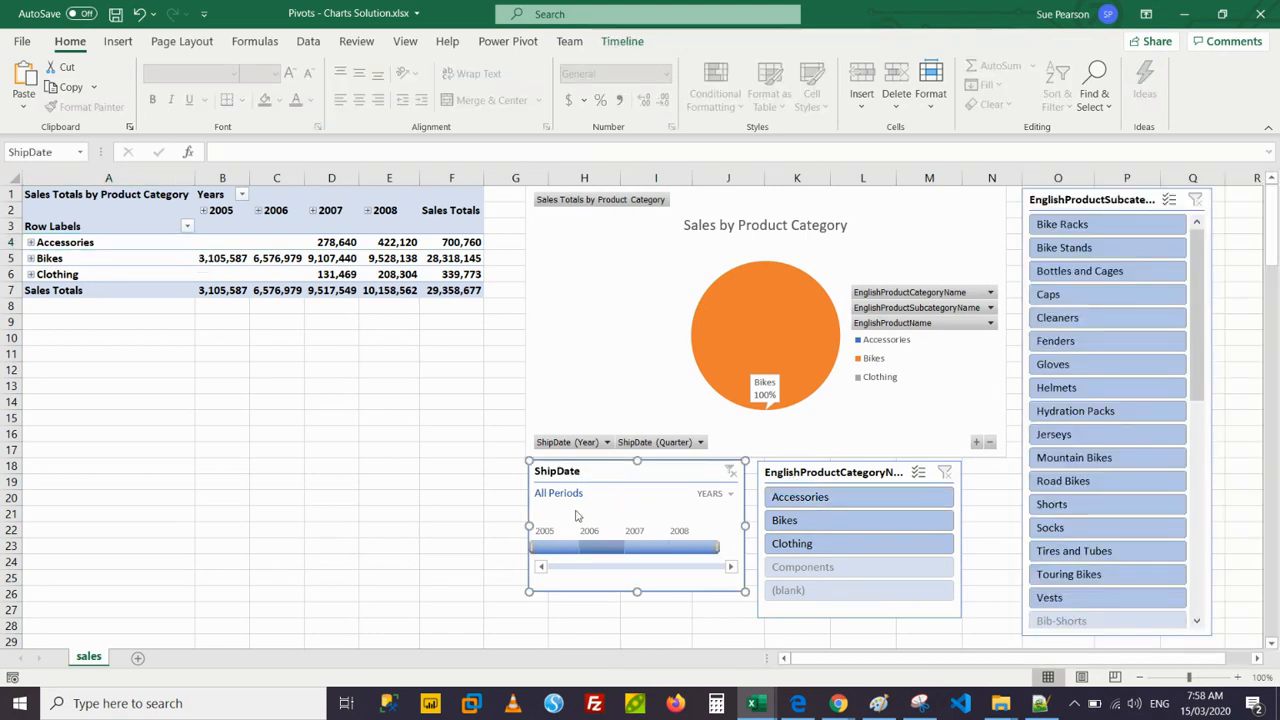
{"action": "left_click", "coordinate": [698, 551]}
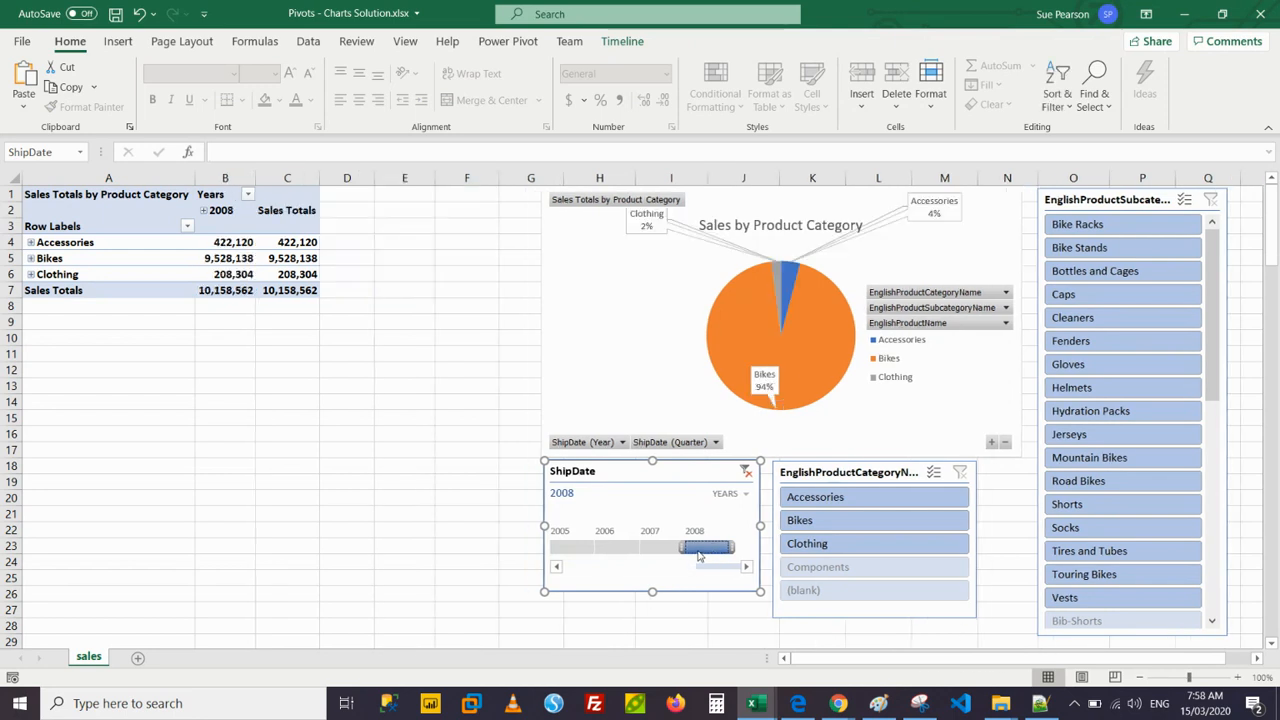
{"action": "left_click", "coordinate": [652, 549]}
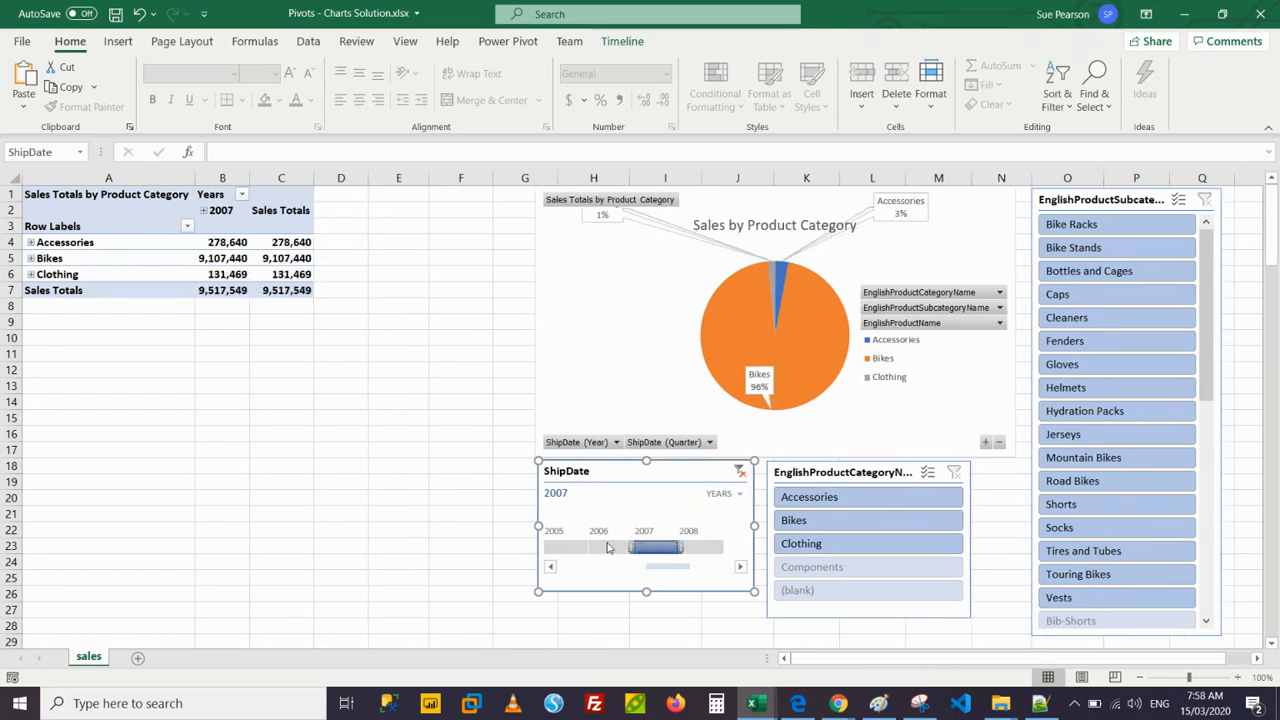
{"action": "left_click", "coordinate": [604, 547]}
{"action": "left_click", "coordinate": [567, 548]}
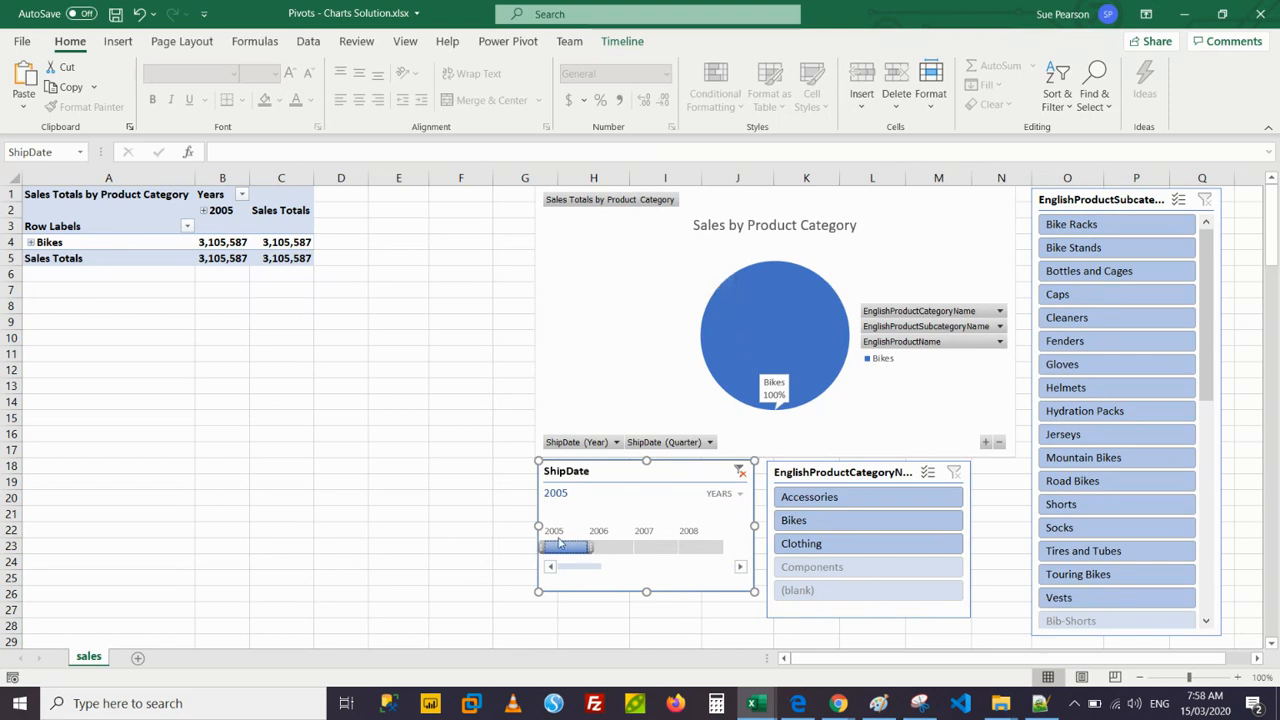
{"action": "left_click", "coordinate": [616, 549]}
{"action": "left_click", "coordinate": [563, 547]}
{"action": "left_click", "coordinate": [614, 550]}
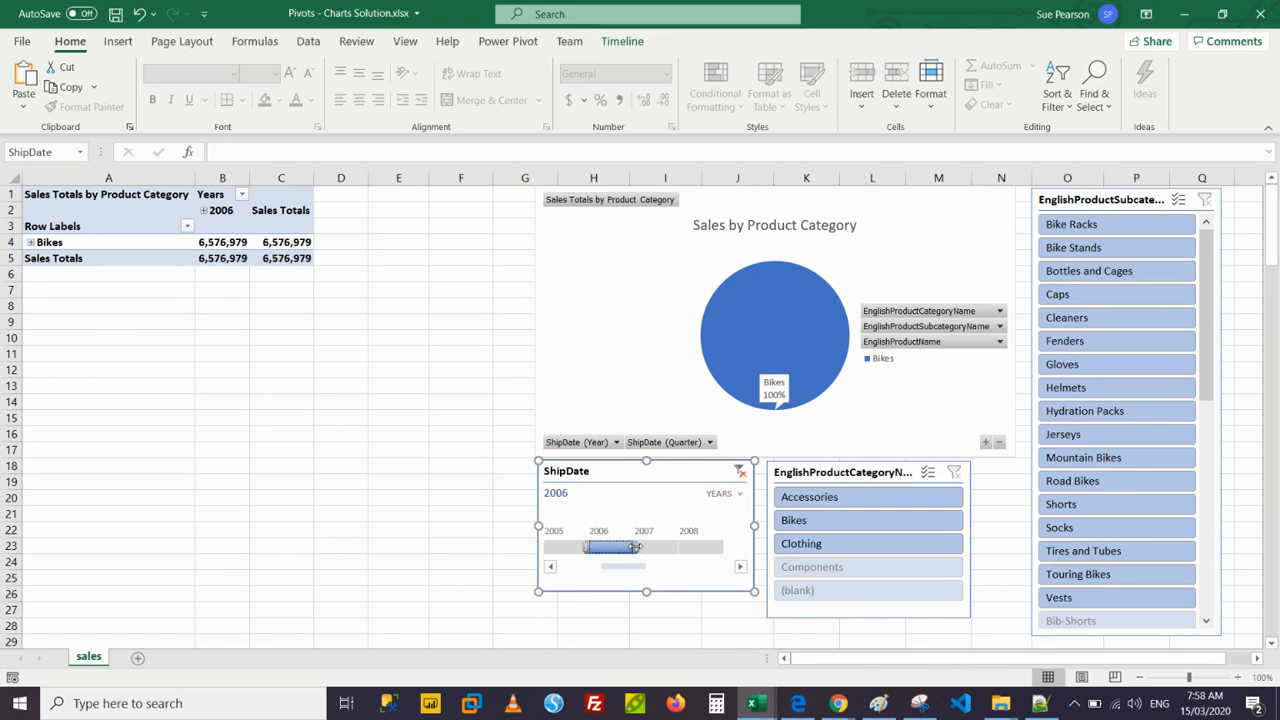
{"action": "left_click", "coordinate": [655, 548]}
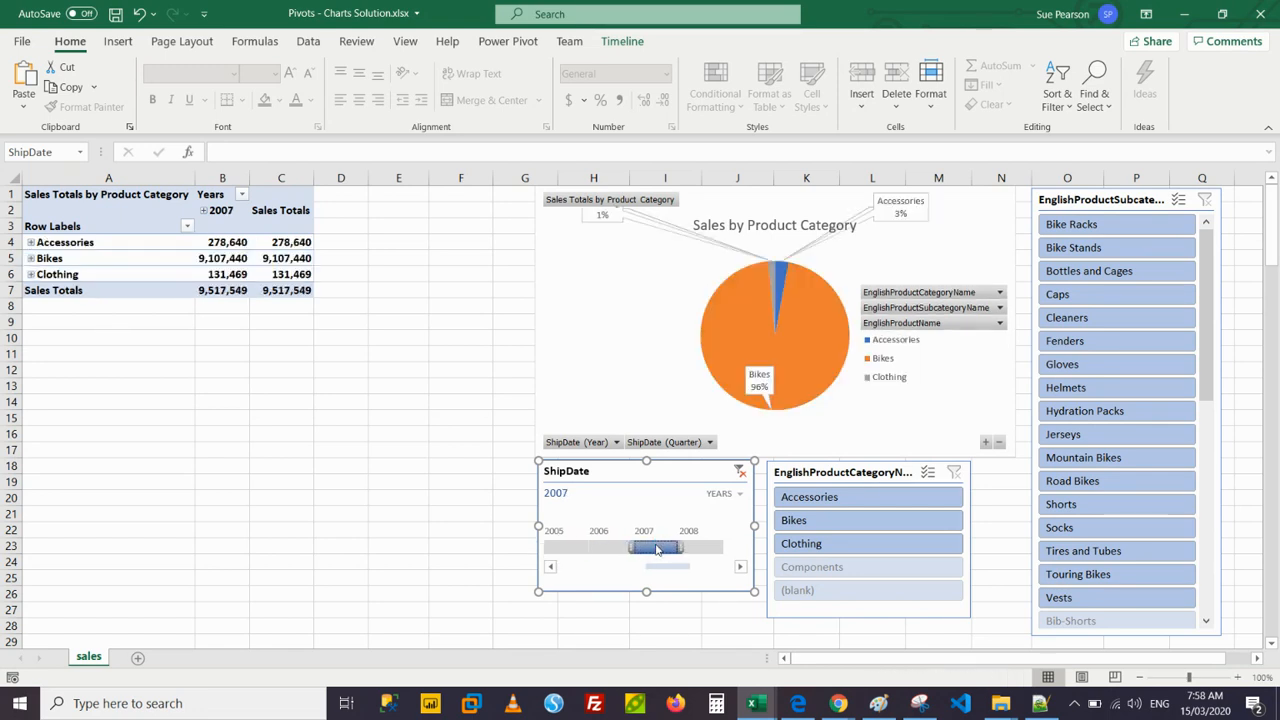
{"action": "left_click", "coordinate": [700, 549]}
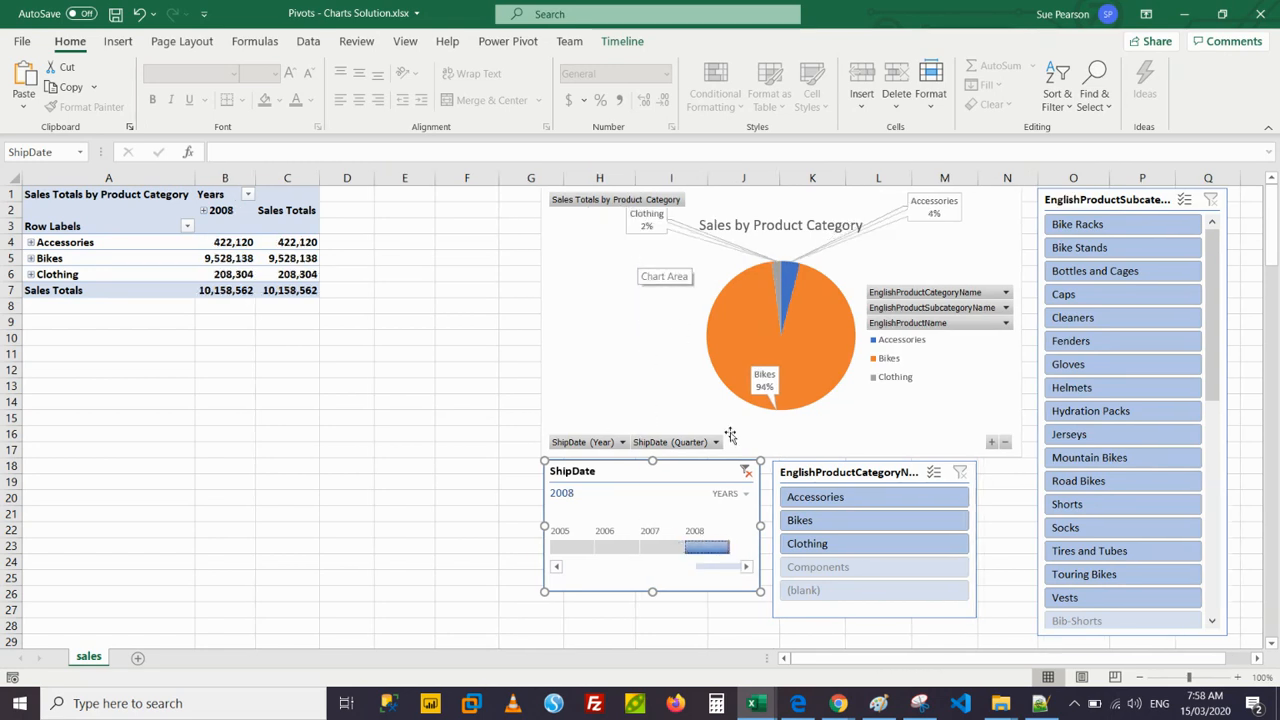
{"action": "left_click", "coordinate": [666, 549]}
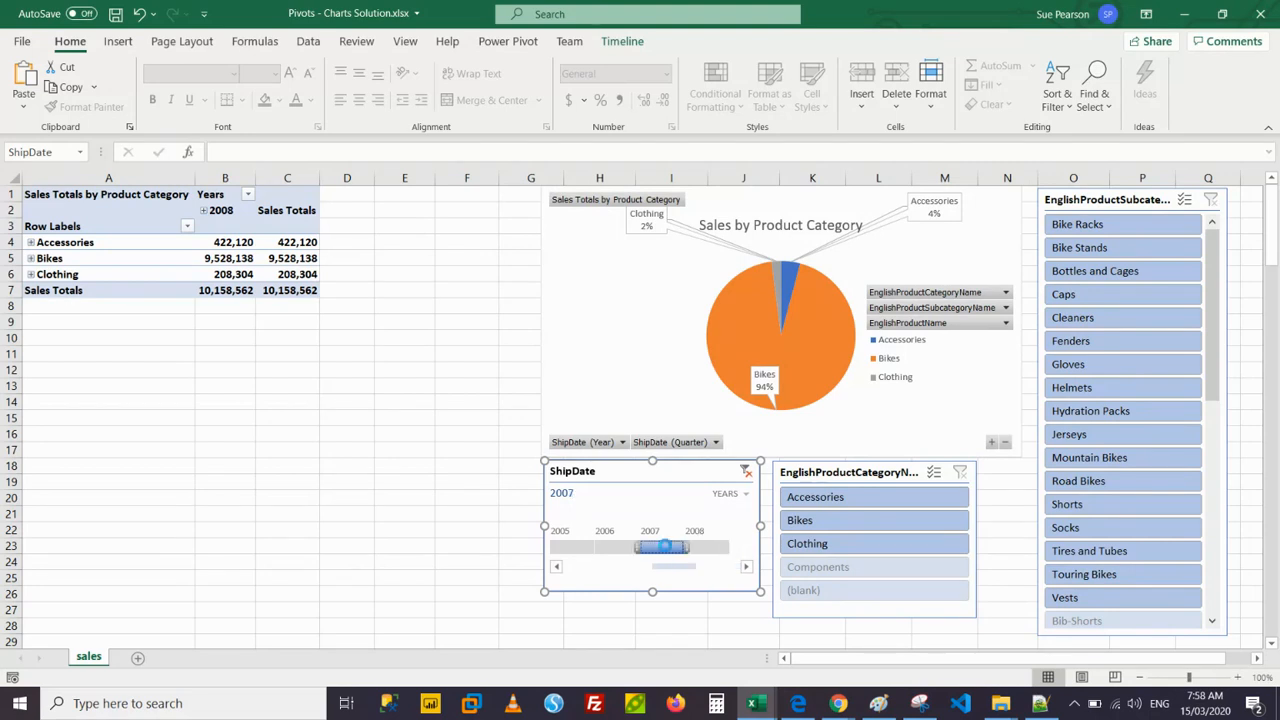
{"action": "left_click", "coordinate": [707, 548]}
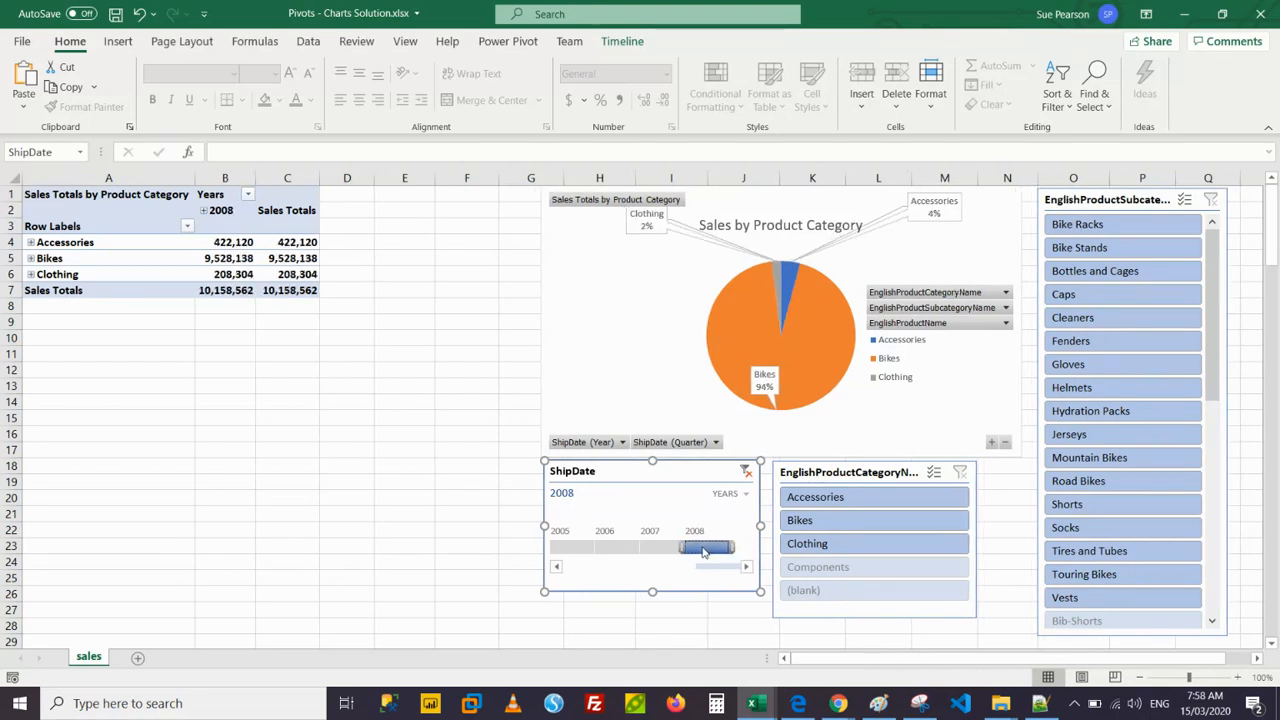
{"action": "left_click", "coordinate": [747, 474]}
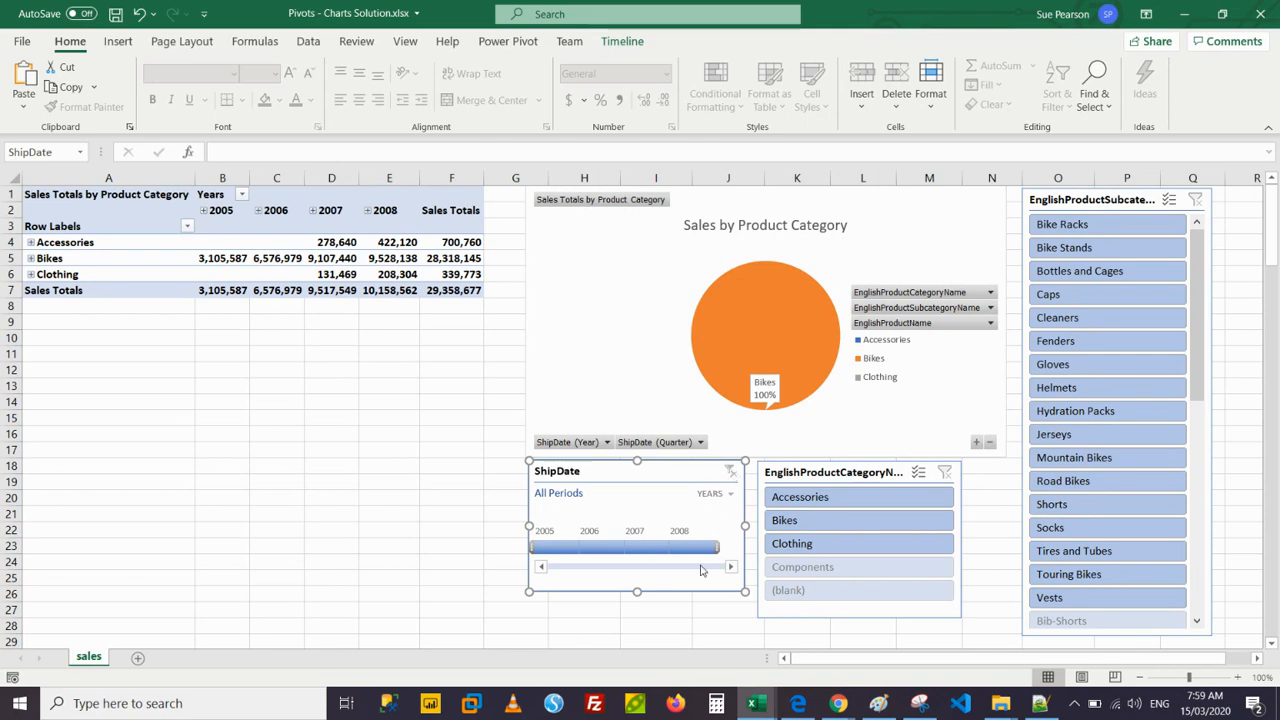
Minimise the solution workbook and switch to the workbook "Pivots - Tables with Charts Exercise.xlsx".
{"action": "left_click", "coordinate": [1184, 14]}
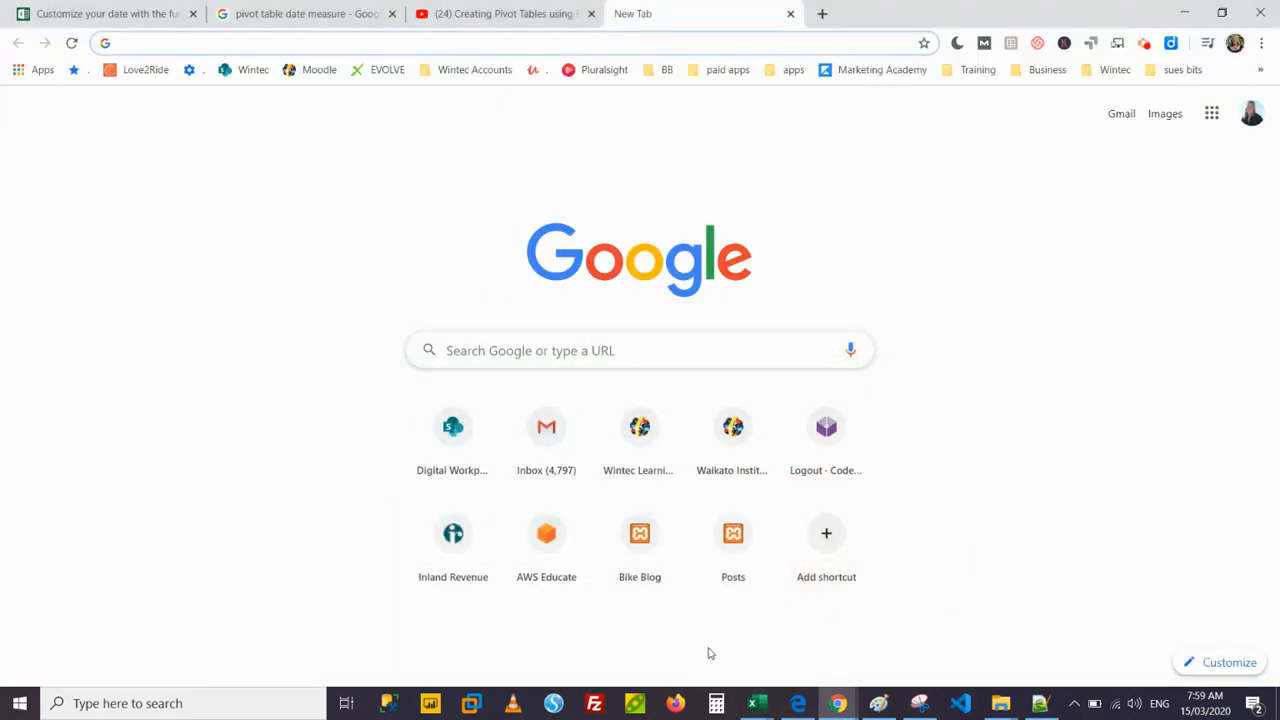
{"action": "mouse_move", "coordinate": [757, 703]}
{"action": "left_click", "coordinate": [815, 660]}
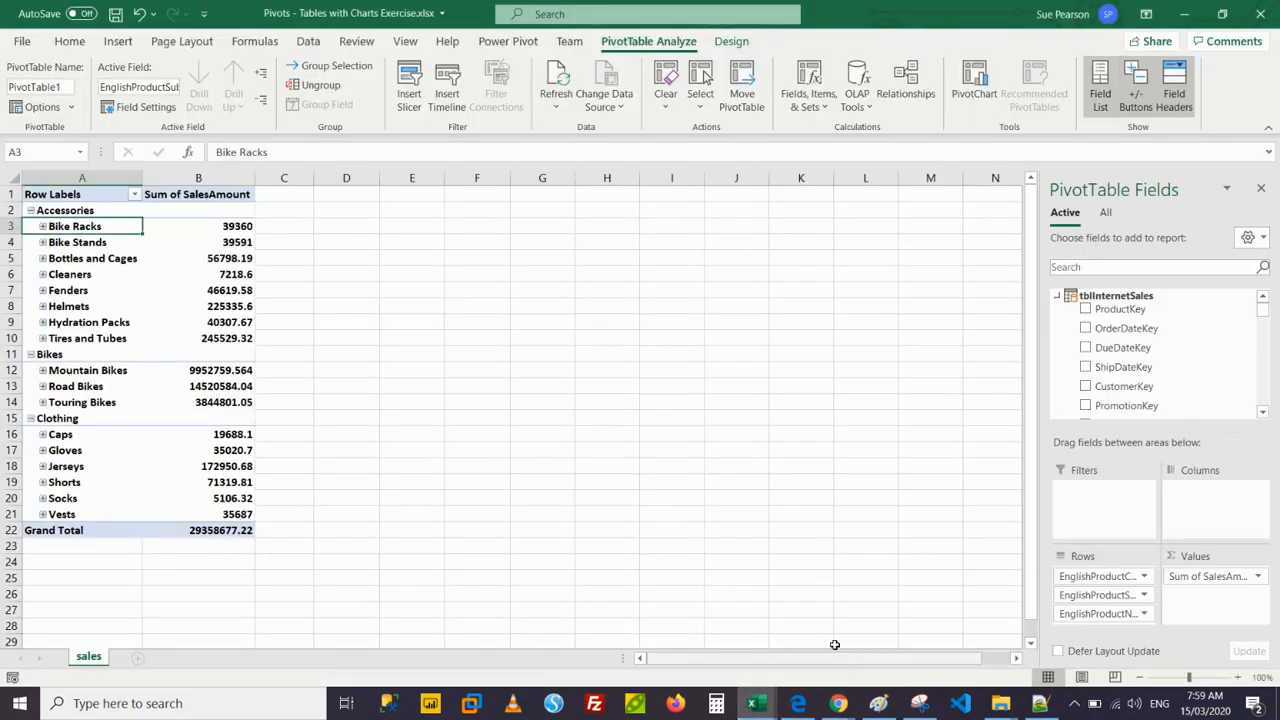
Remove the EnglishProductName field from the pivot table's rows, and undo the removal.
{"action": "left_click", "coordinate": [66, 210]}
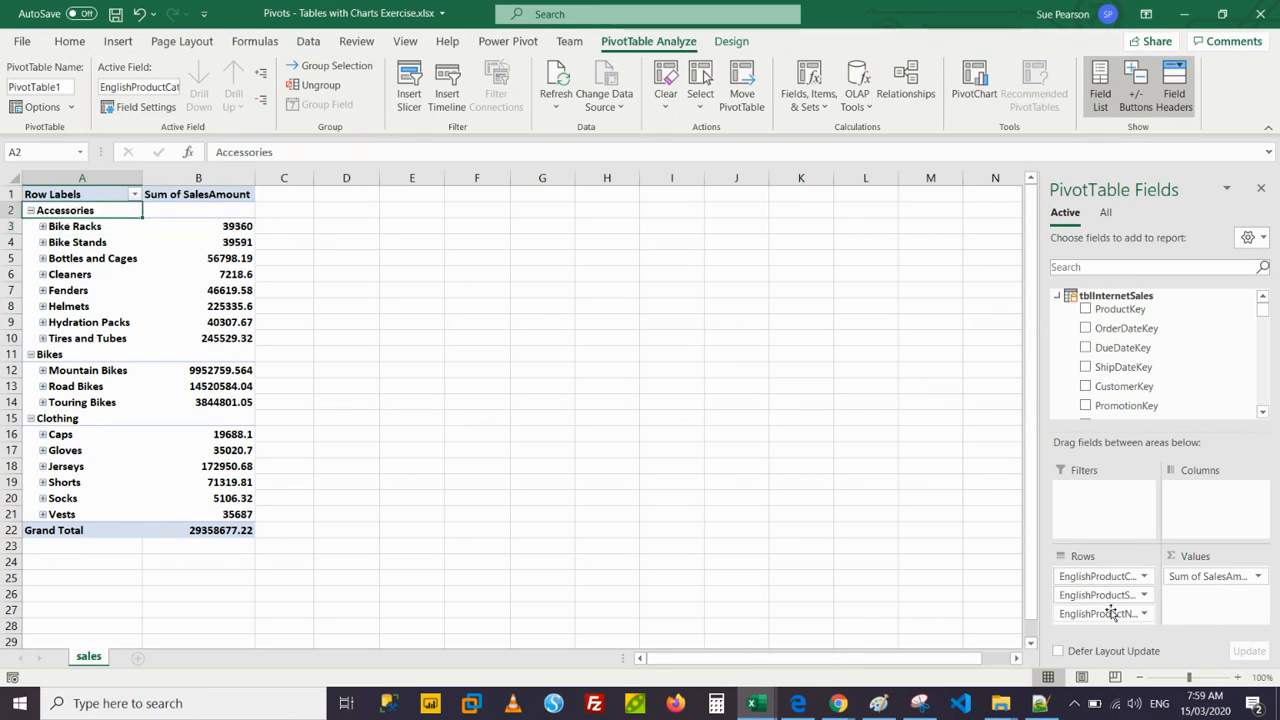
{"action": "left_click", "coordinate": [1057, 296]}
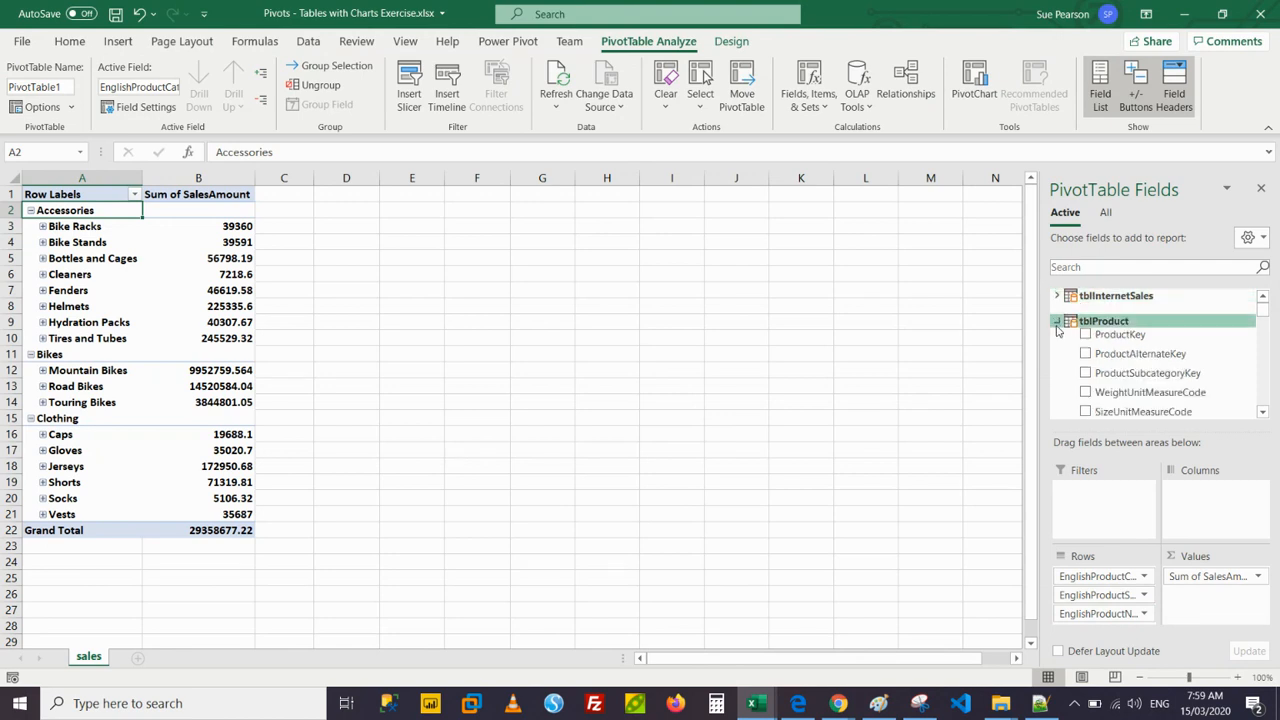
{"action": "scroll", "coordinate": [1168, 360], "scroll_direction": "down", "scroll_amount": 1}
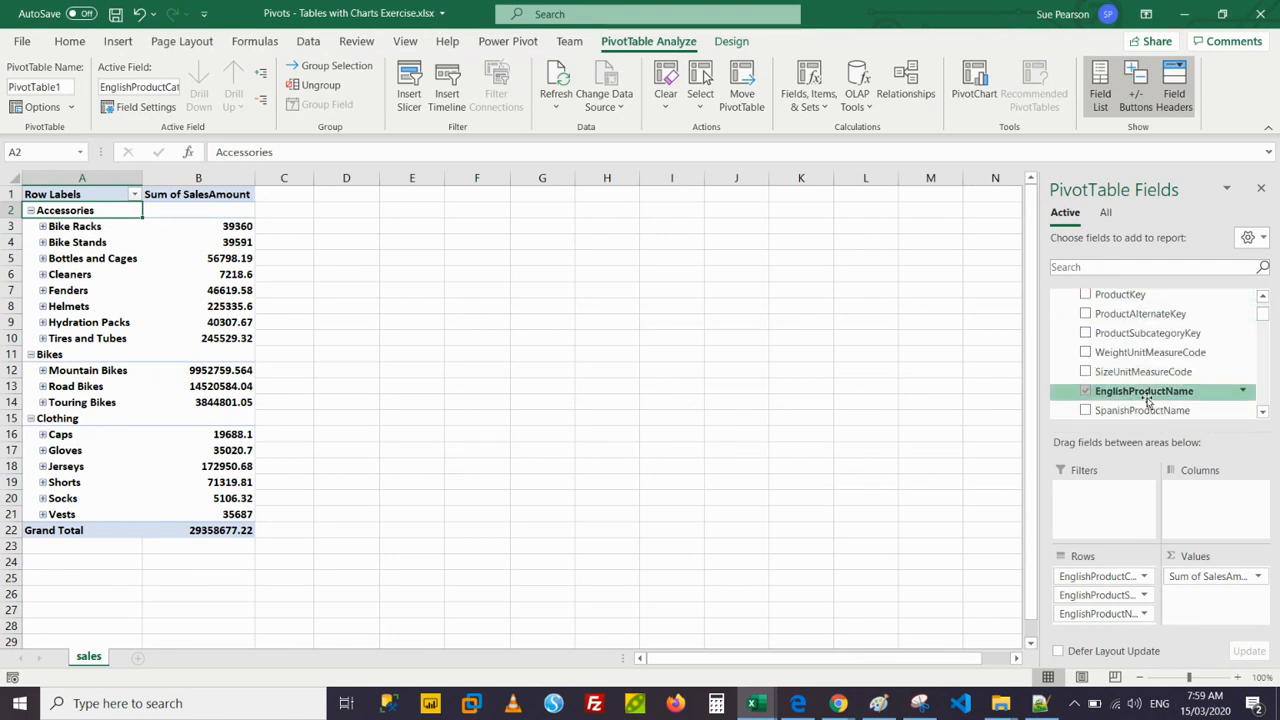
{"action": "left_click_drag", "start_coordinate": [1147, 400], "coordinate": [949, 585]}
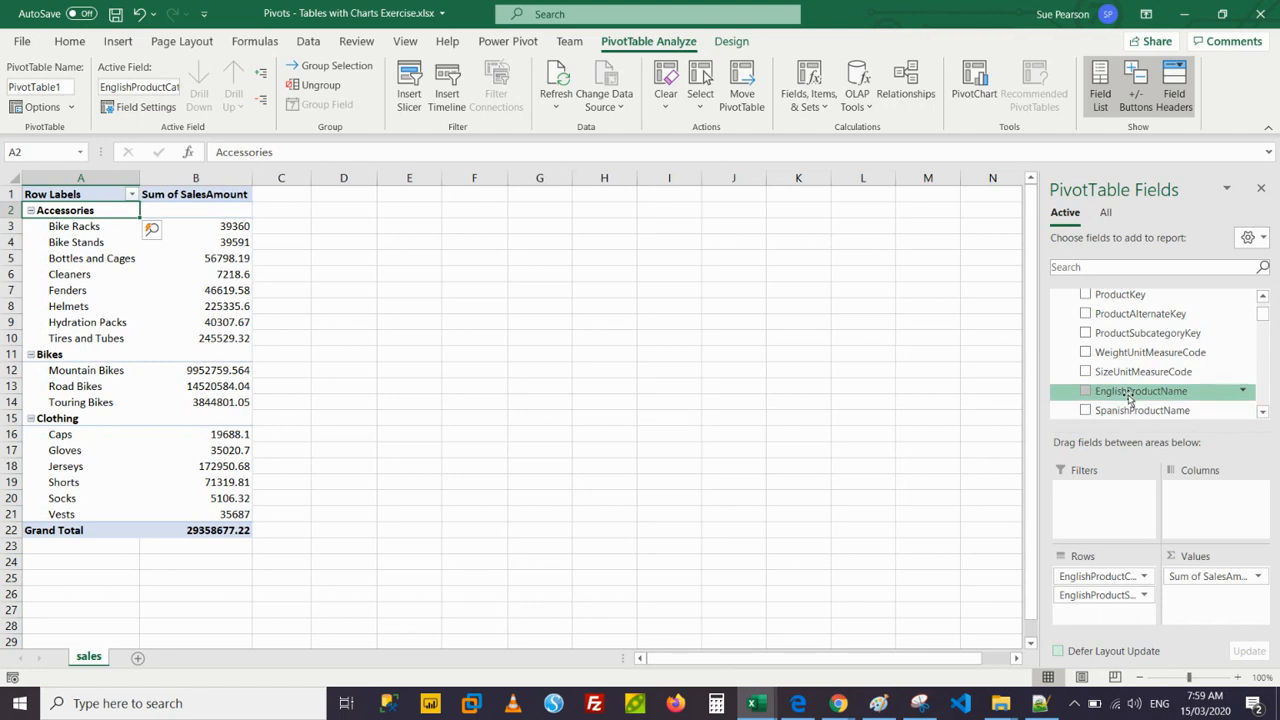
{"action": "key", "text": "ctrl+z"}
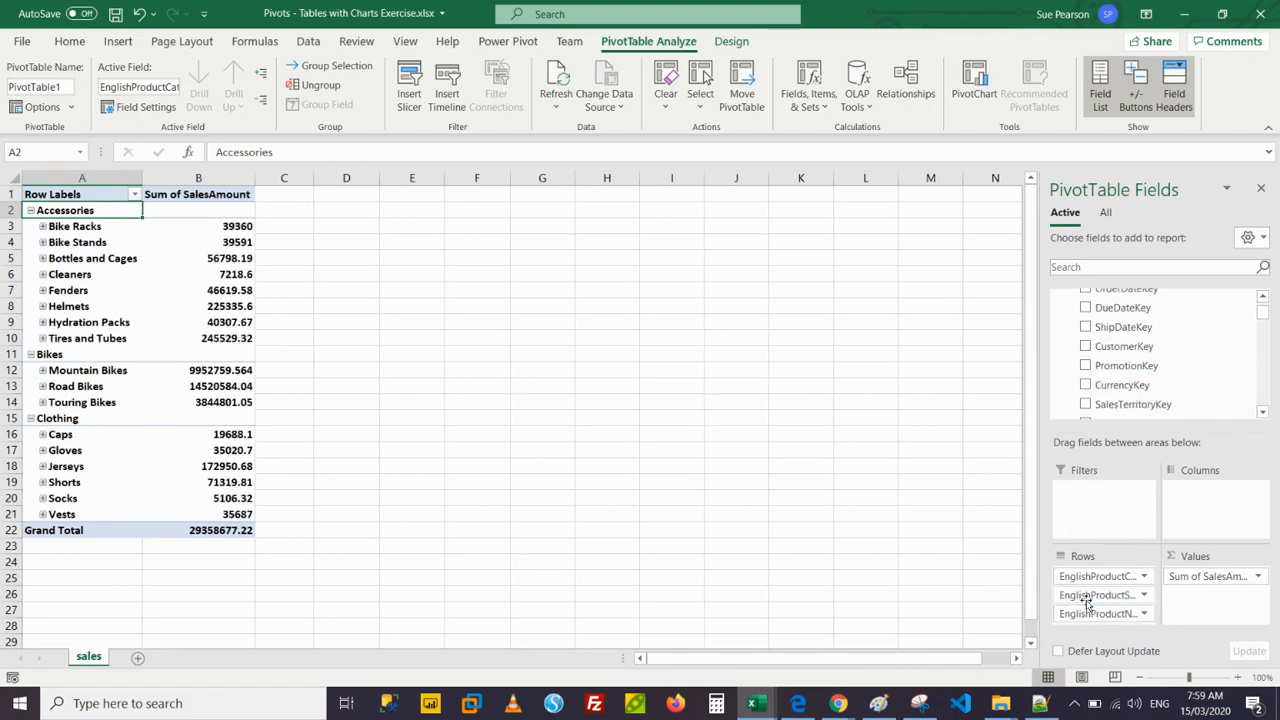
Collapse the entire product category field in the pivot table, and test expanding and collapsing Accessories.
{"action": "left_click", "coordinate": [43, 242]}
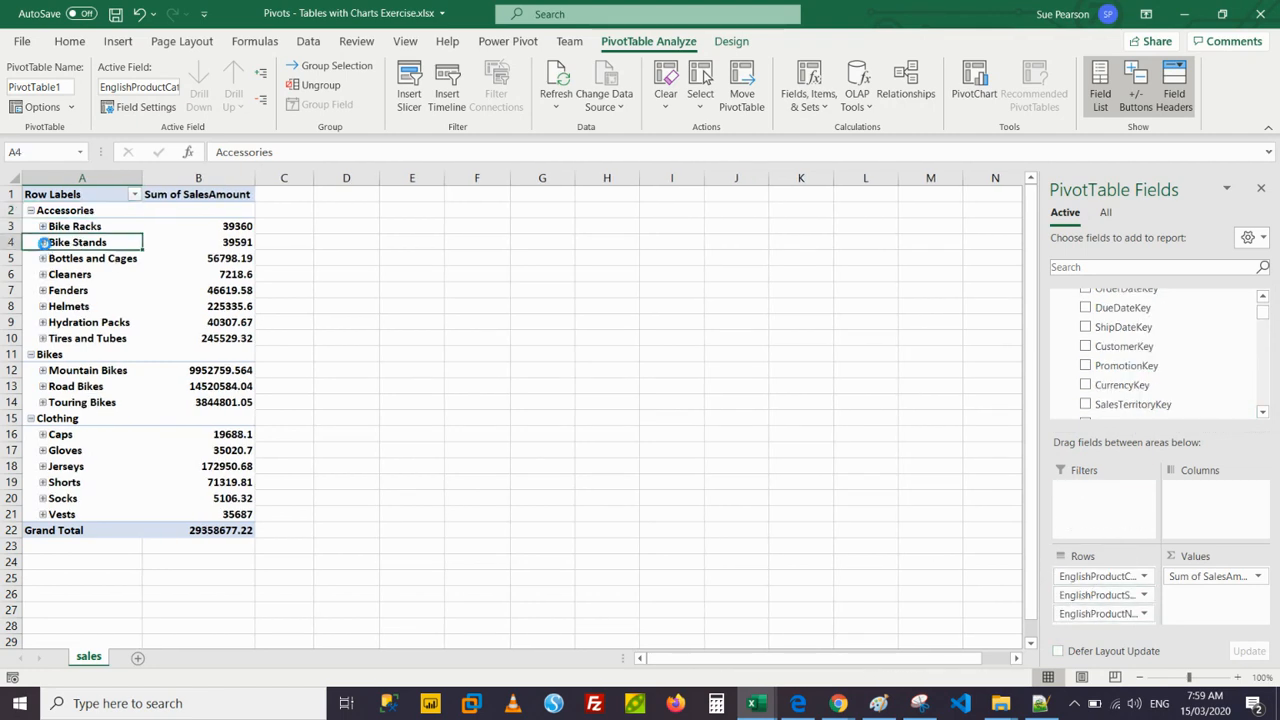
{"action": "left_click", "coordinate": [43, 242]}
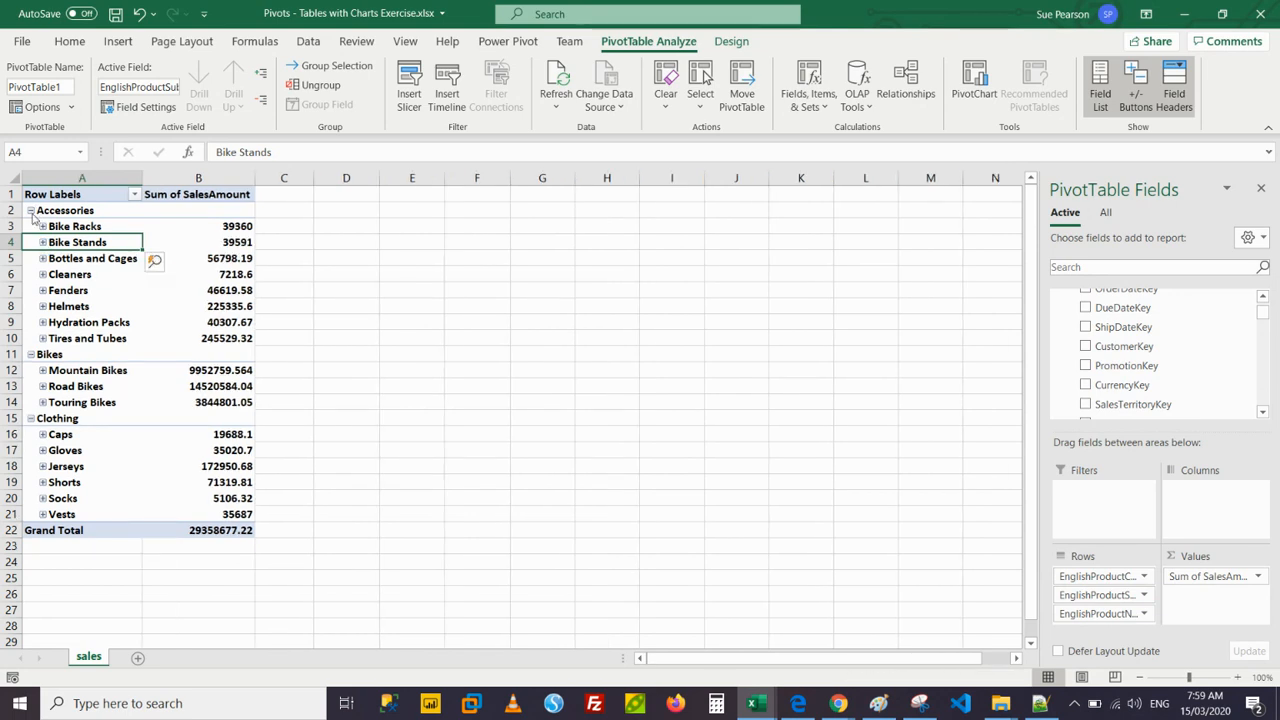
{"action": "left_click", "coordinate": [47, 210]}
{"action": "right_click", "coordinate": [47, 210]}
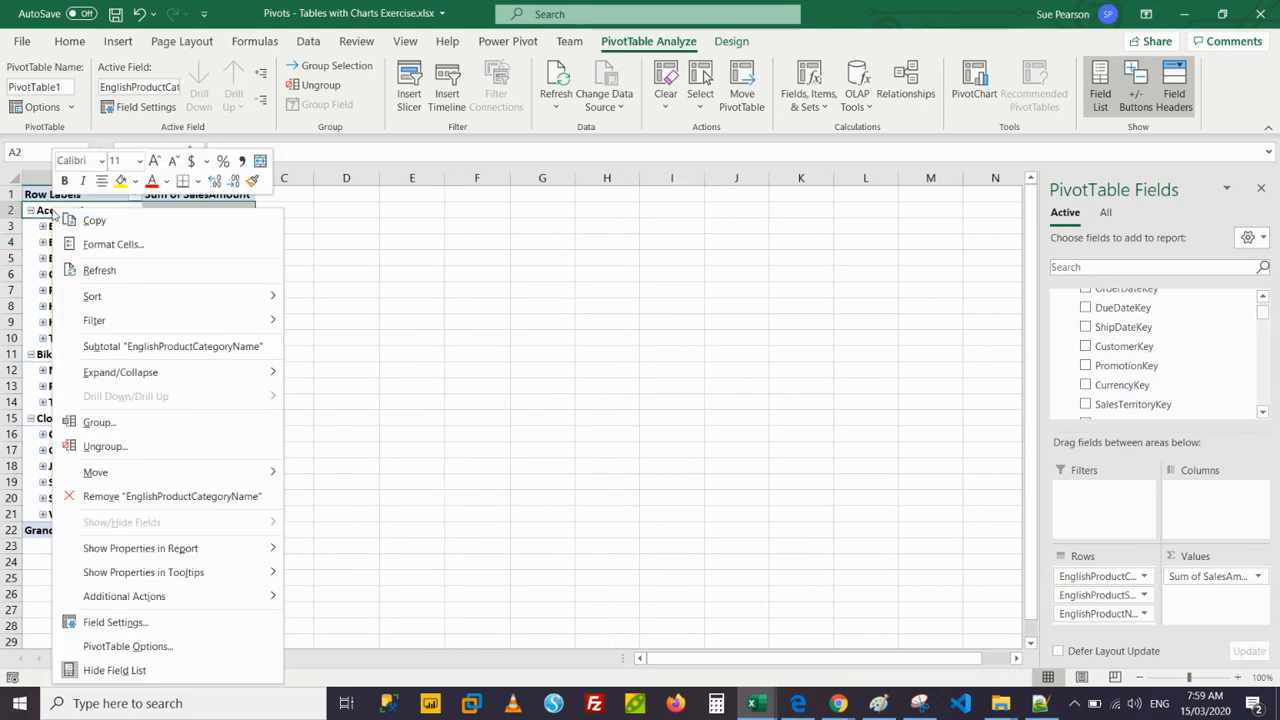
{"action": "mouse_move", "coordinate": [193, 373]}
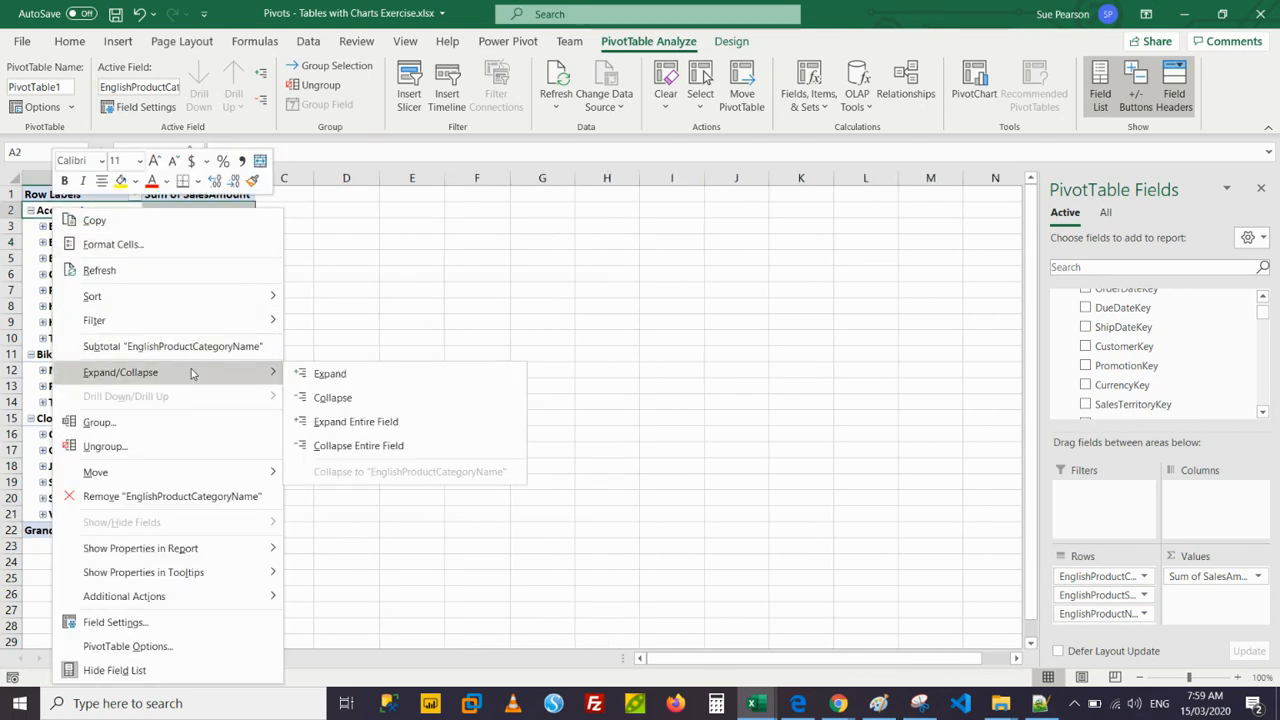
{"action": "left_click", "coordinate": [357, 445]}
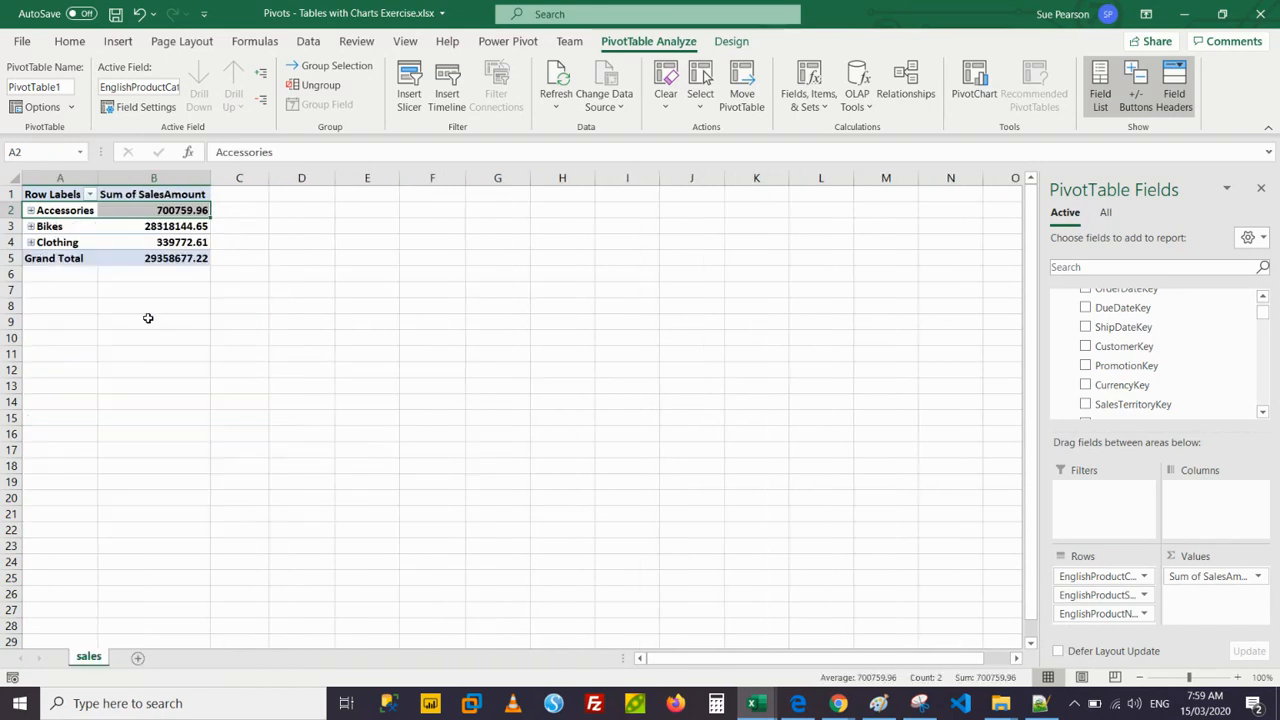
{"action": "left_click", "coordinate": [31, 210]}
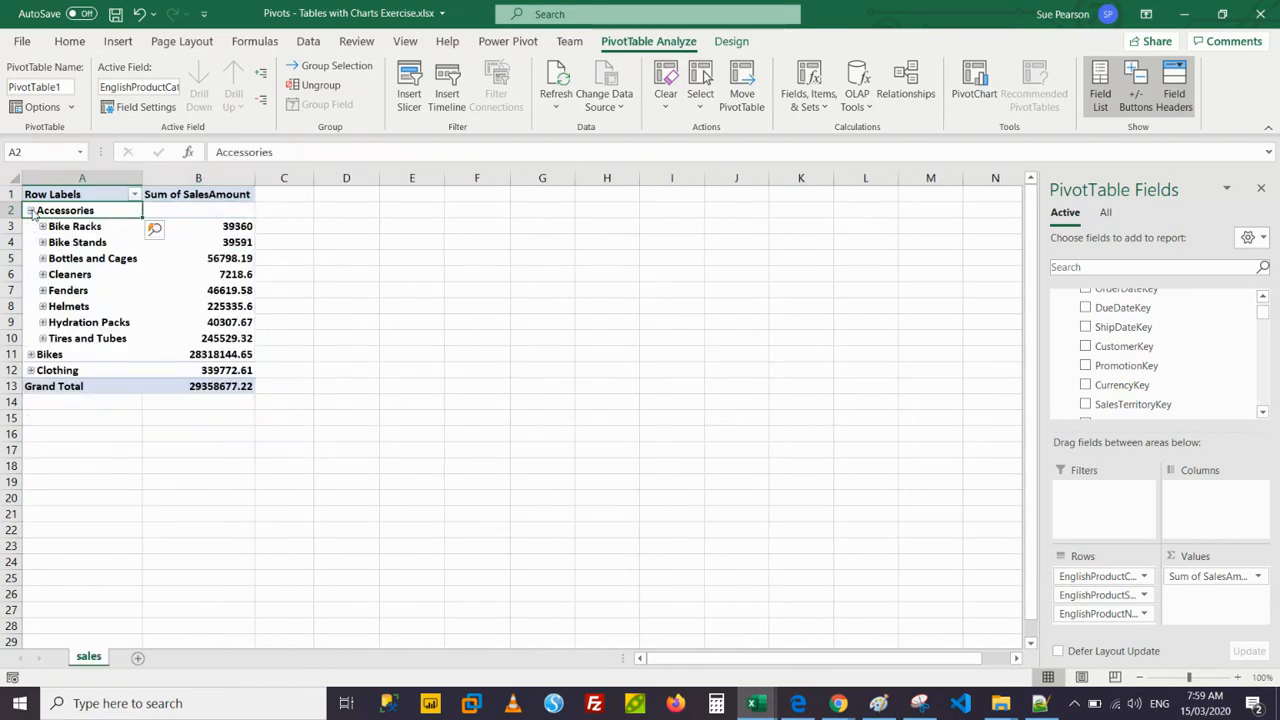
{"action": "left_click", "coordinate": [31, 210]}
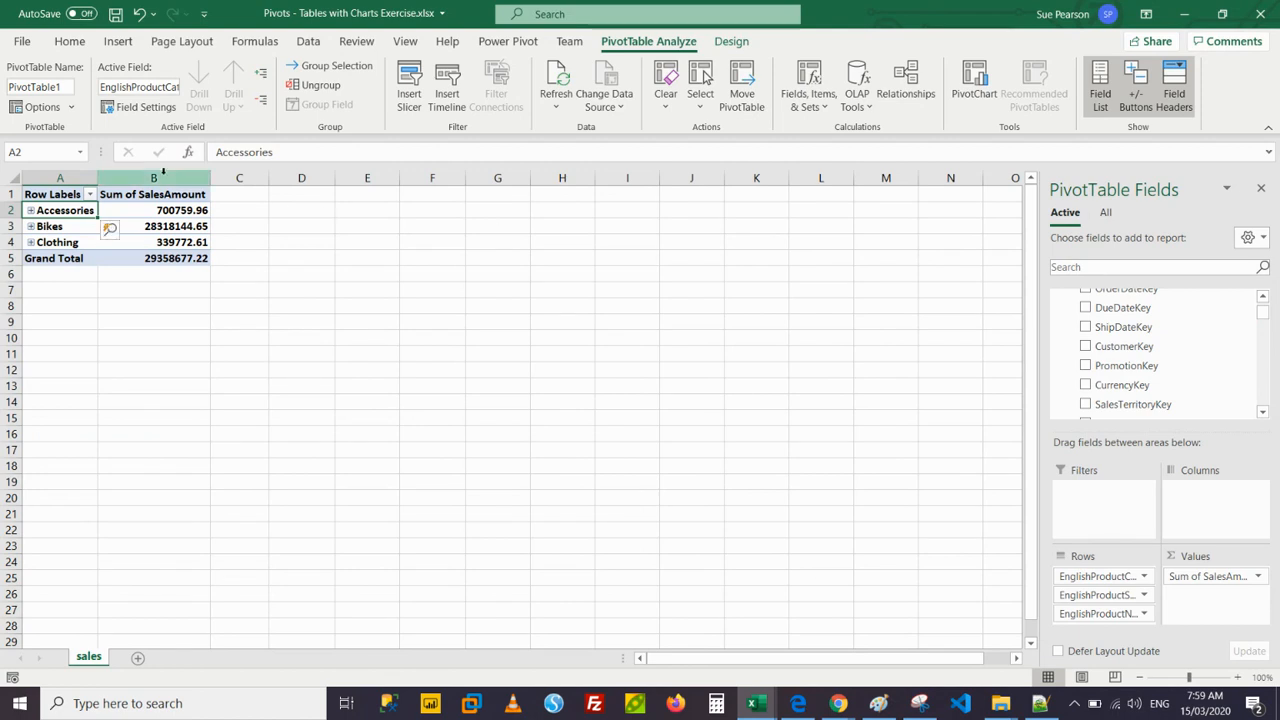
{"action": "left_click", "coordinate": [290, 193]}
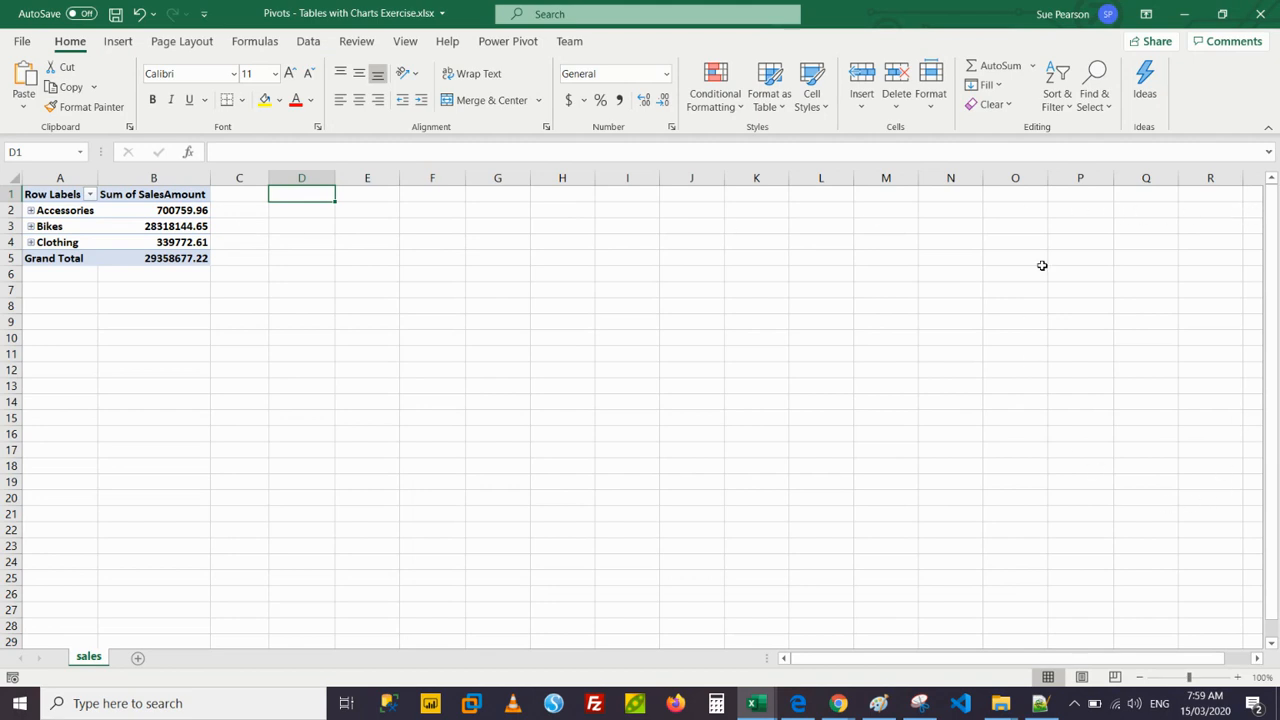
{"action": "left_click", "coordinate": [52, 195]}
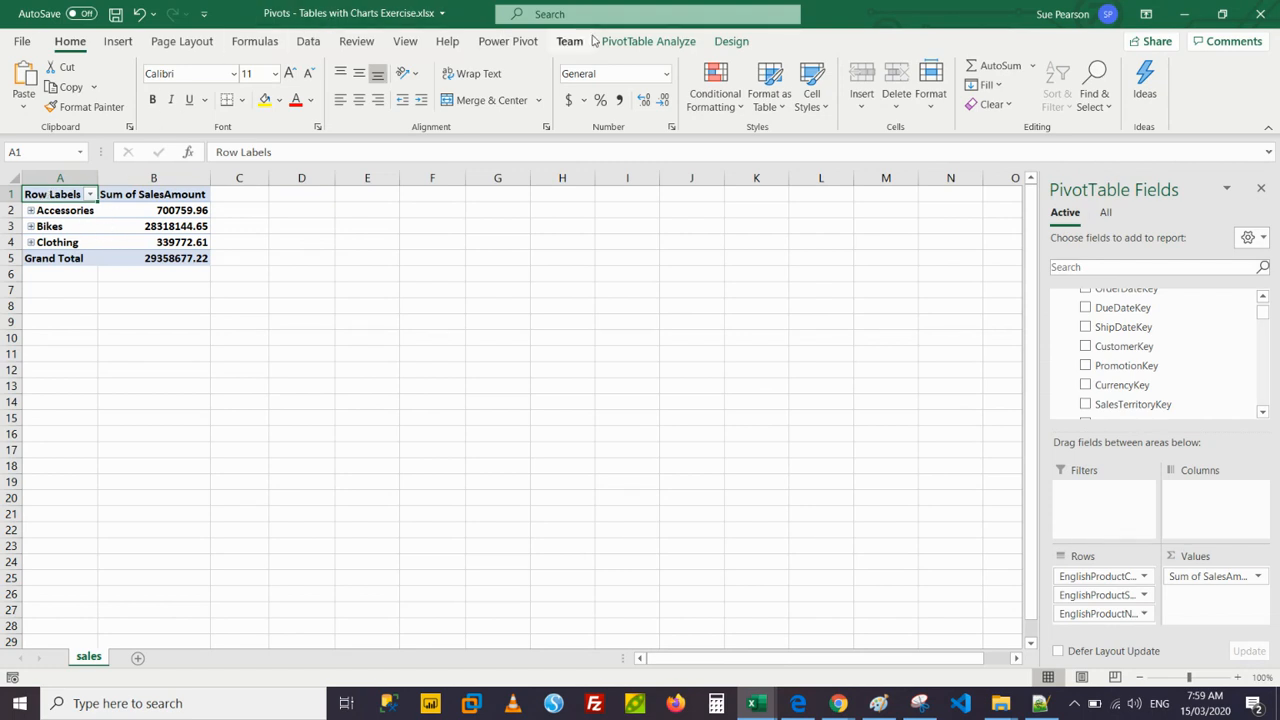
{"action": "left_click", "coordinate": [645, 42]}
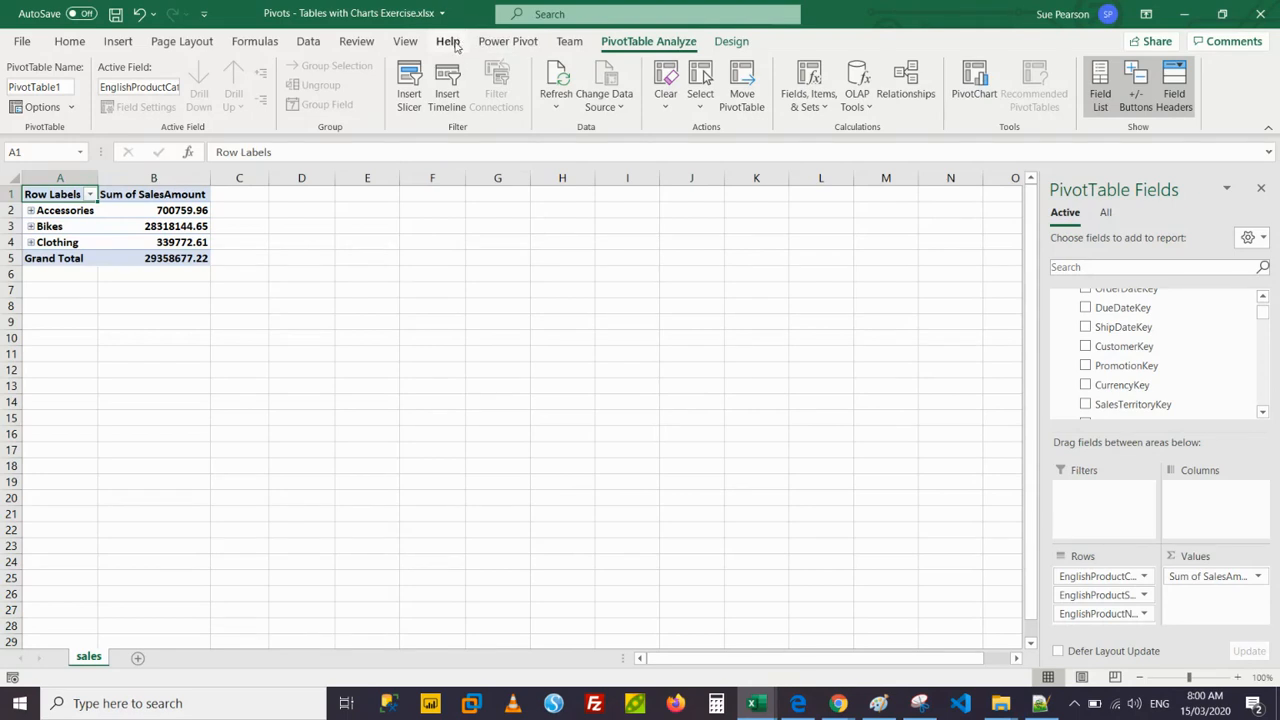
{"action": "left_click", "coordinate": [502, 44]}
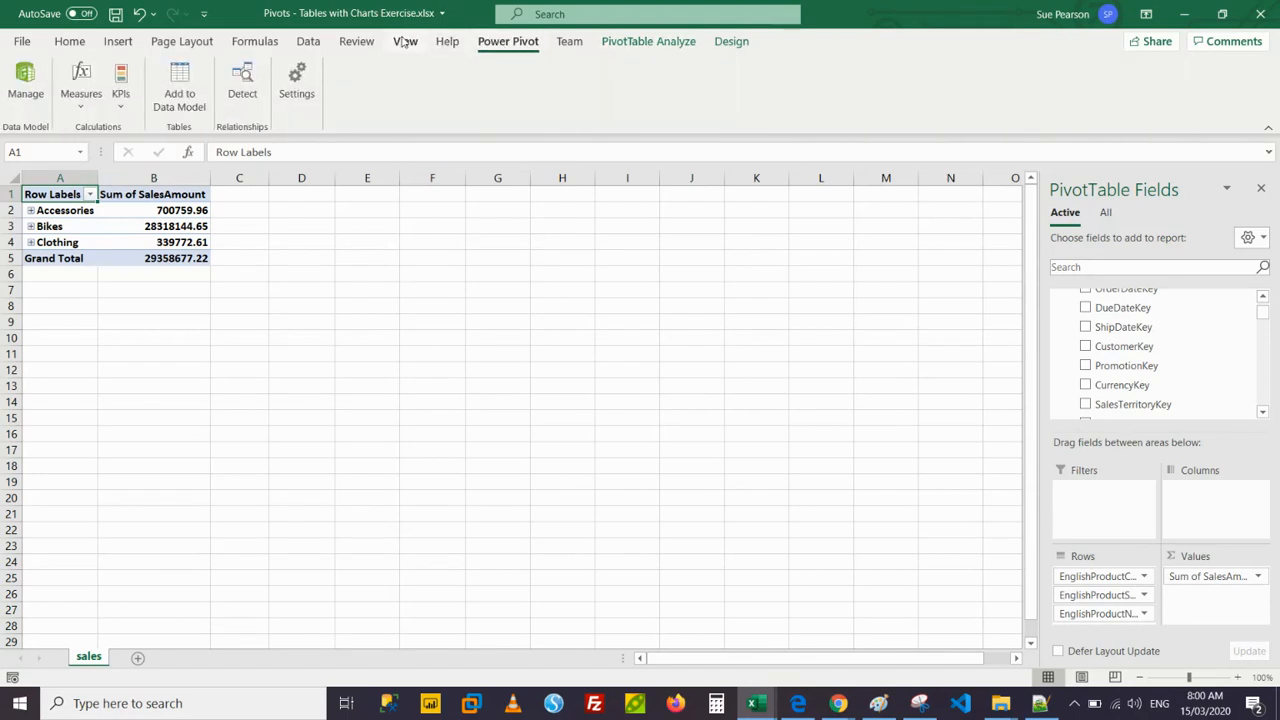
{"action": "left_click", "coordinate": [310, 43]}
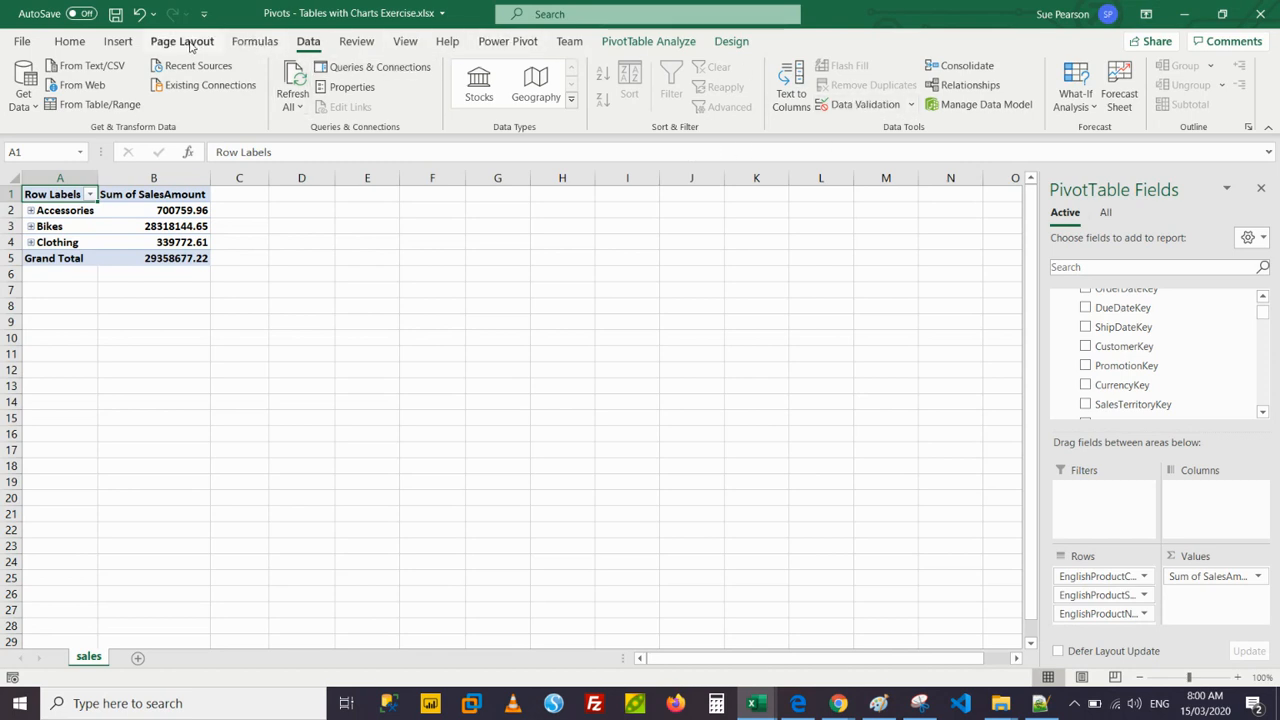
{"action": "left_click", "coordinate": [118, 42]}
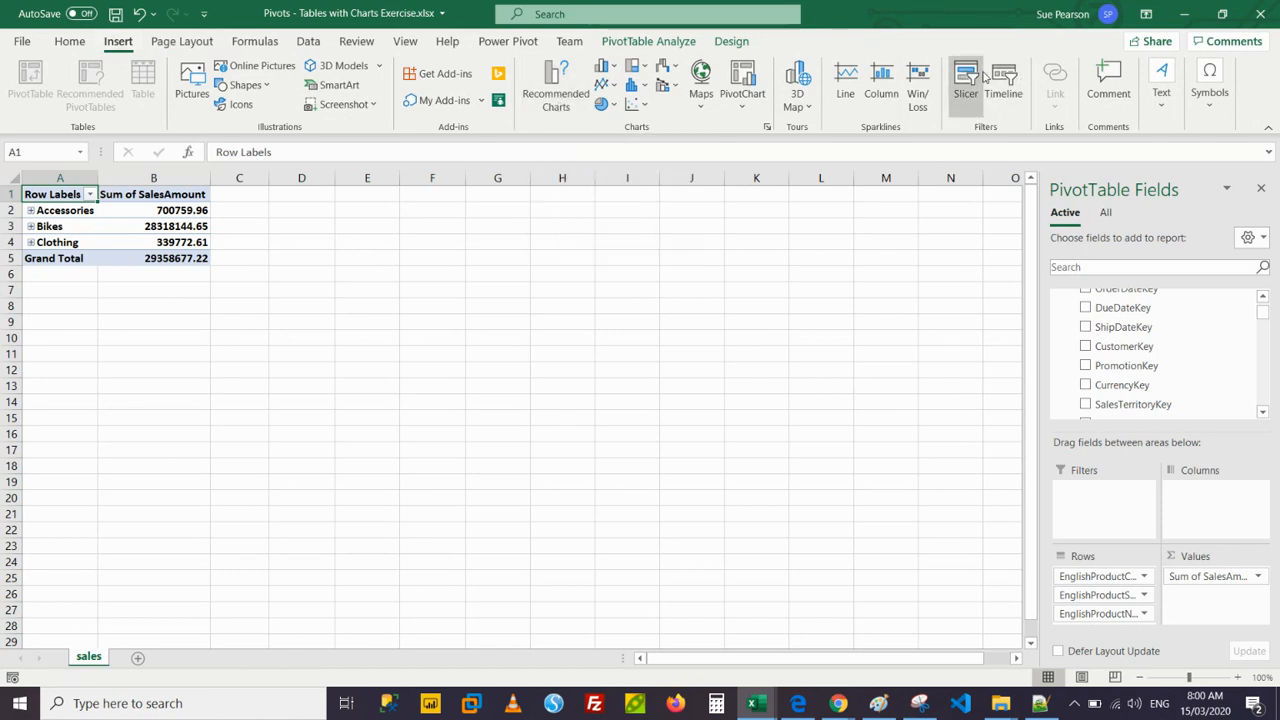
{"action": "left_click", "coordinate": [646, 44]}
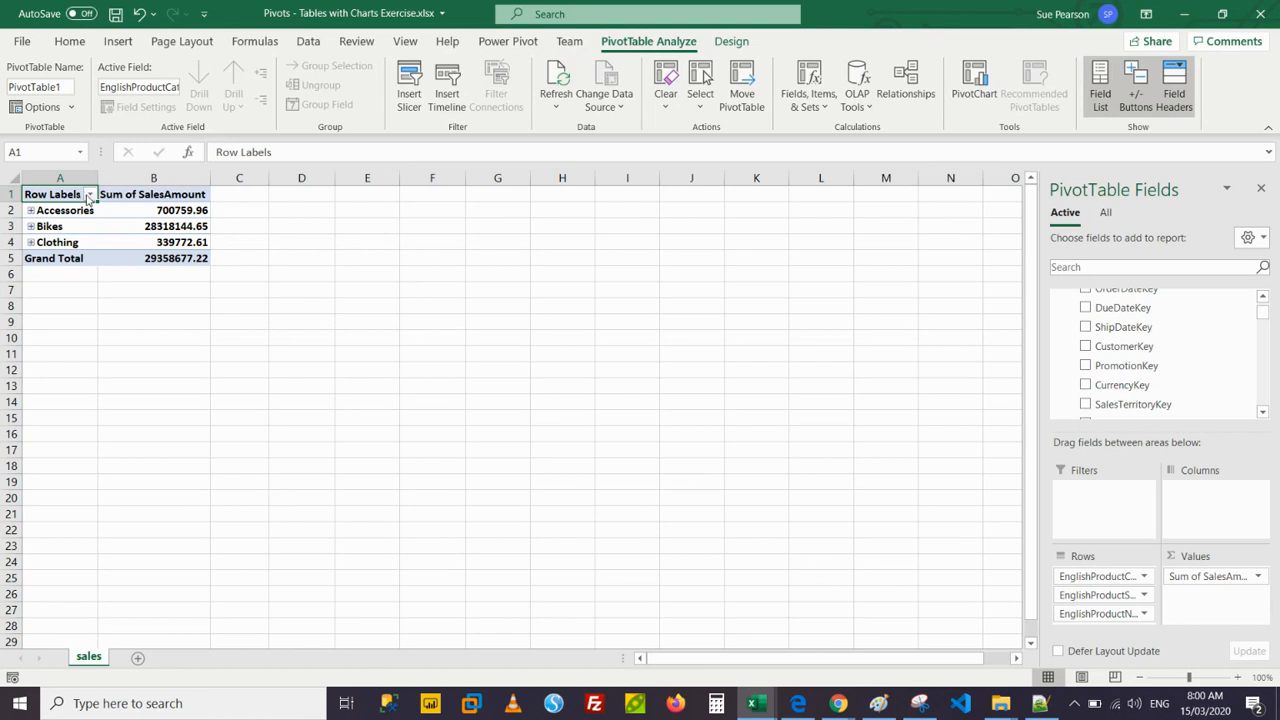
{"action": "left_click", "coordinate": [152, 207]}
{"action": "left_click", "coordinate": [978, 90]}
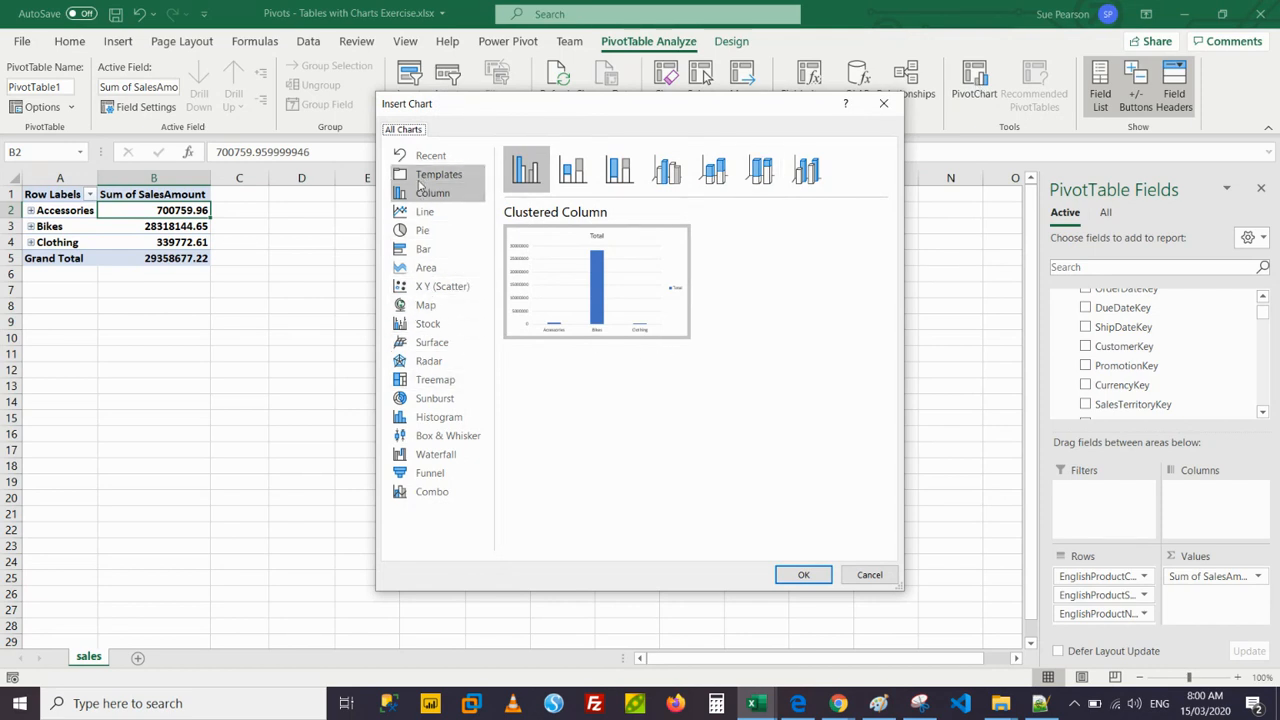
{"action": "left_click", "coordinate": [867, 574]}
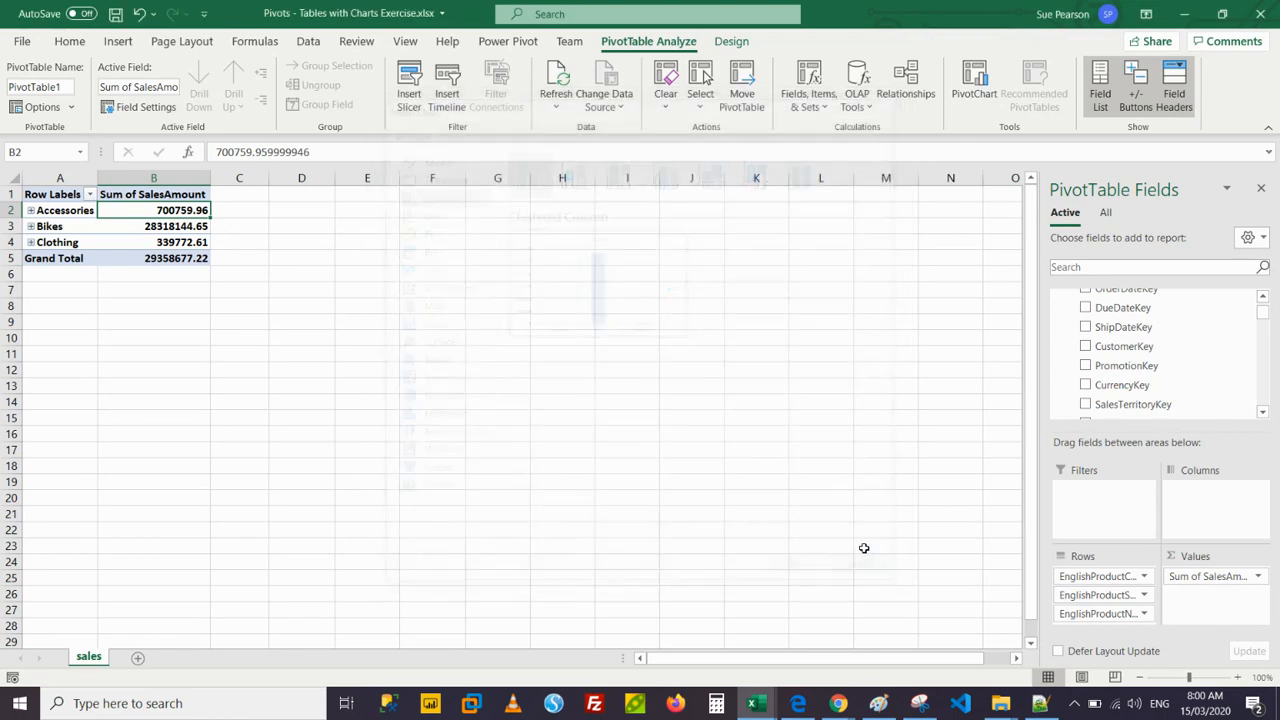
Open the full chart gallery for the pivot table and preview the clustered, stacked and 100% stacked bar types.
{"action": "left_click", "coordinate": [118, 41]}
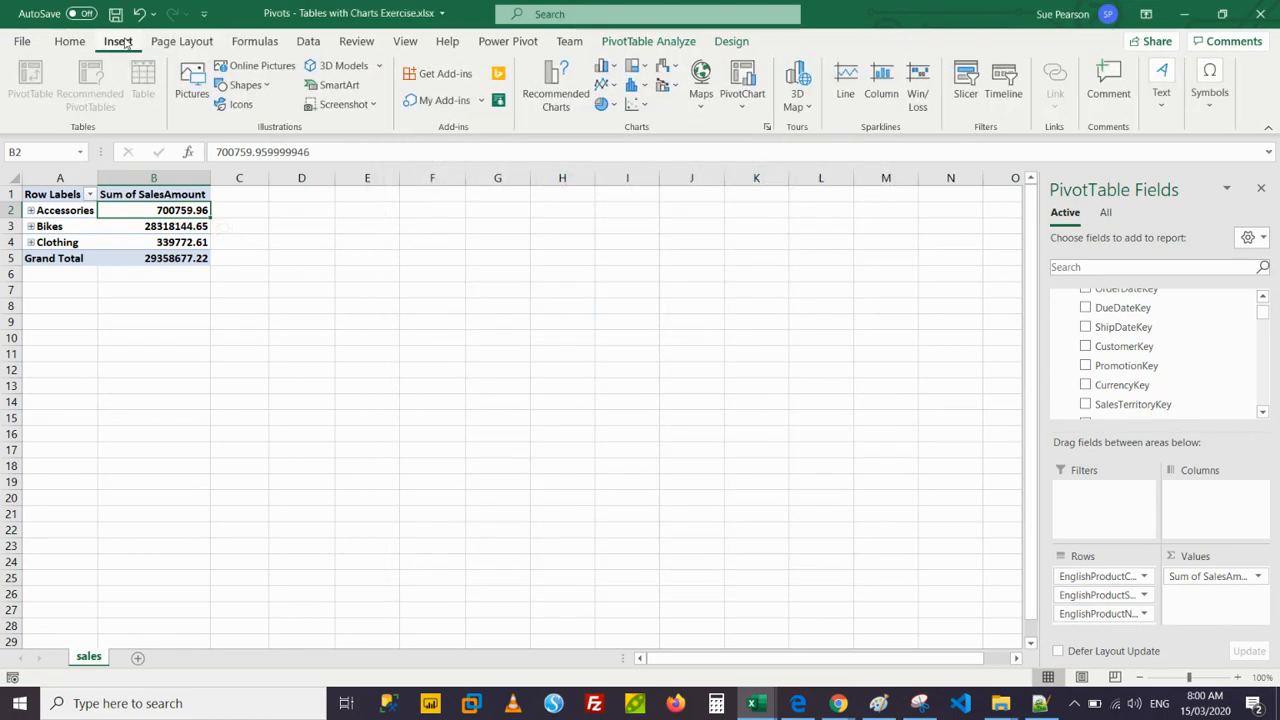
{"action": "left_click", "coordinate": [551, 95]}
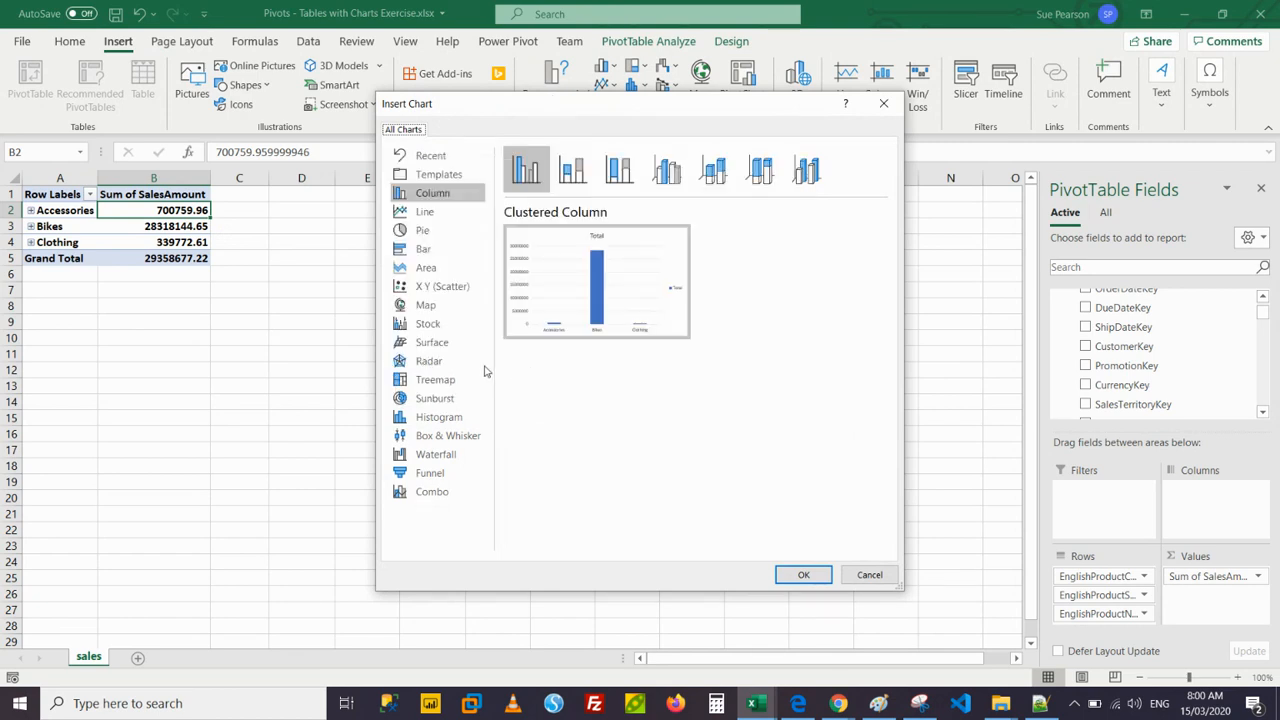
{"action": "left_click", "coordinate": [400, 249]}
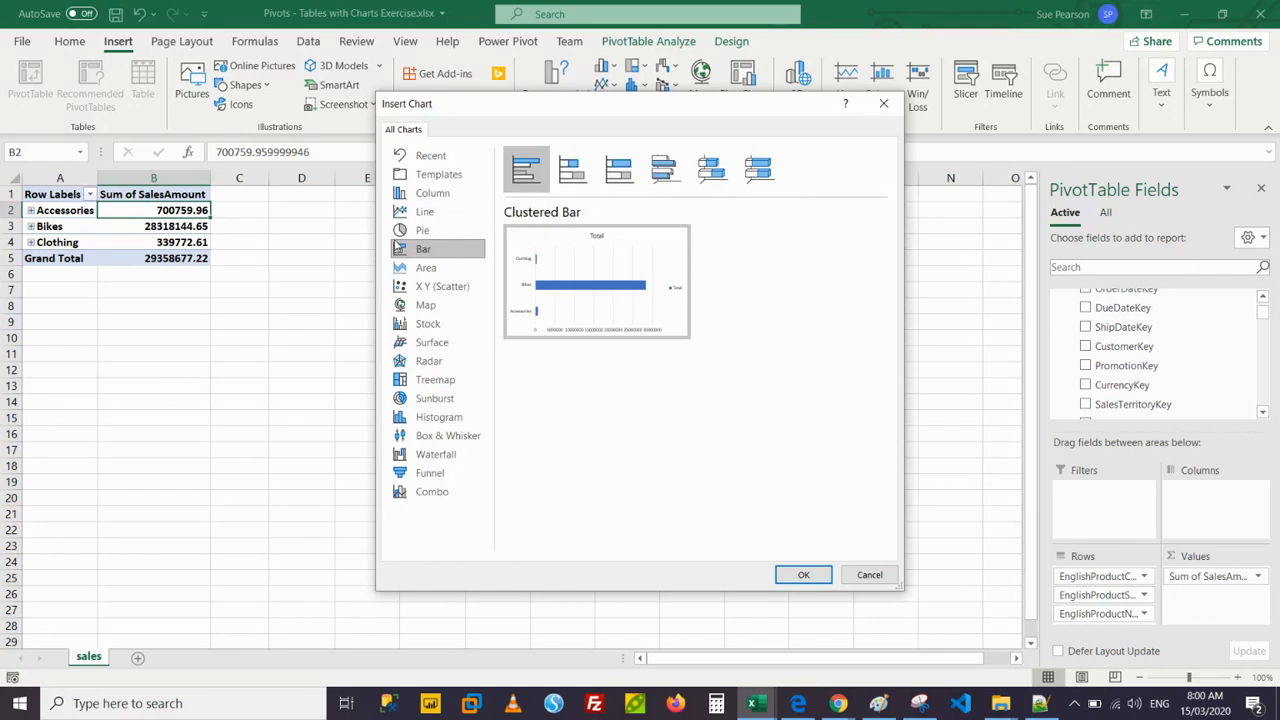
{"action": "mouse_move", "coordinate": [622, 280]}
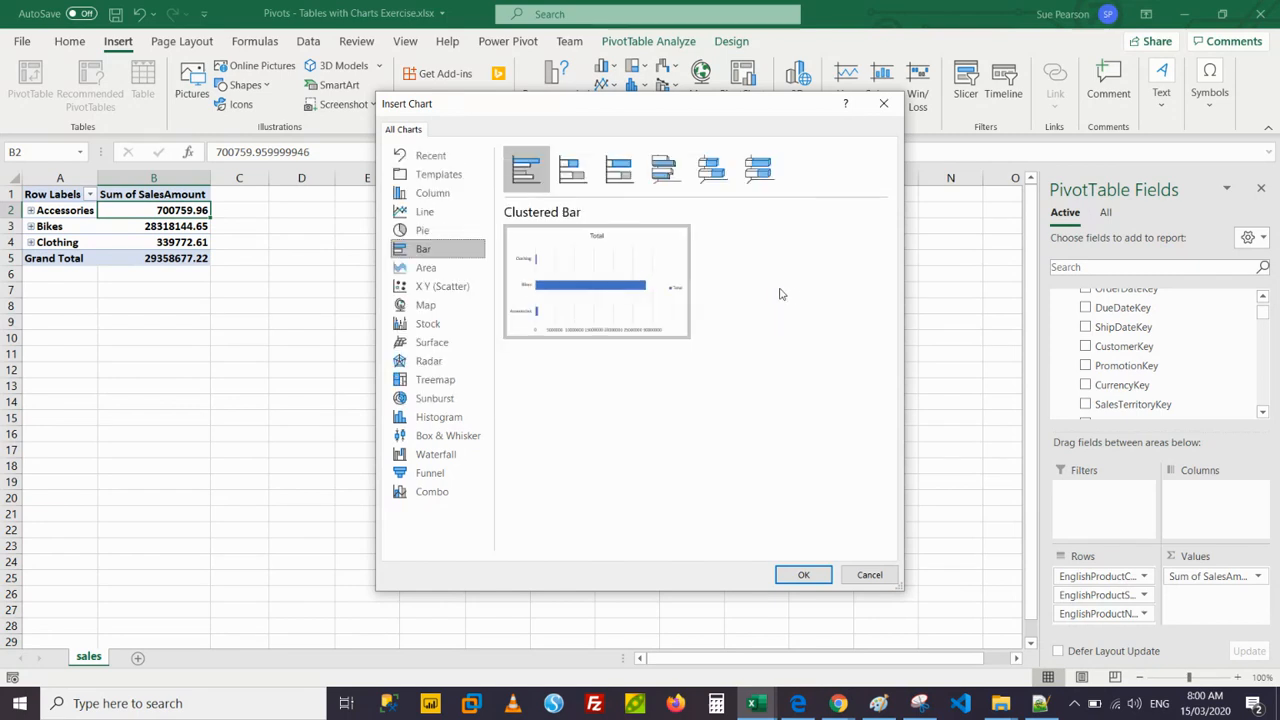
{"action": "left_click", "coordinate": [572, 170]}
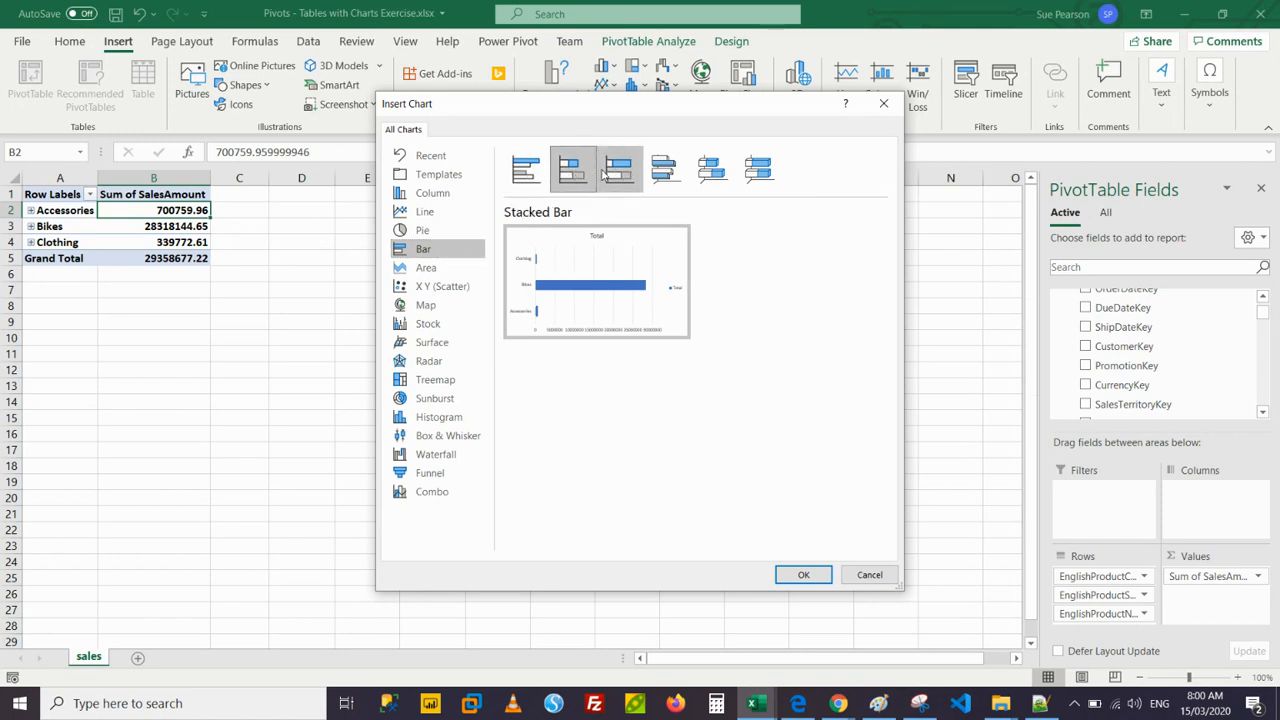
{"action": "left_click", "coordinate": [613, 172]}
{"action": "left_click", "coordinate": [526, 170]}
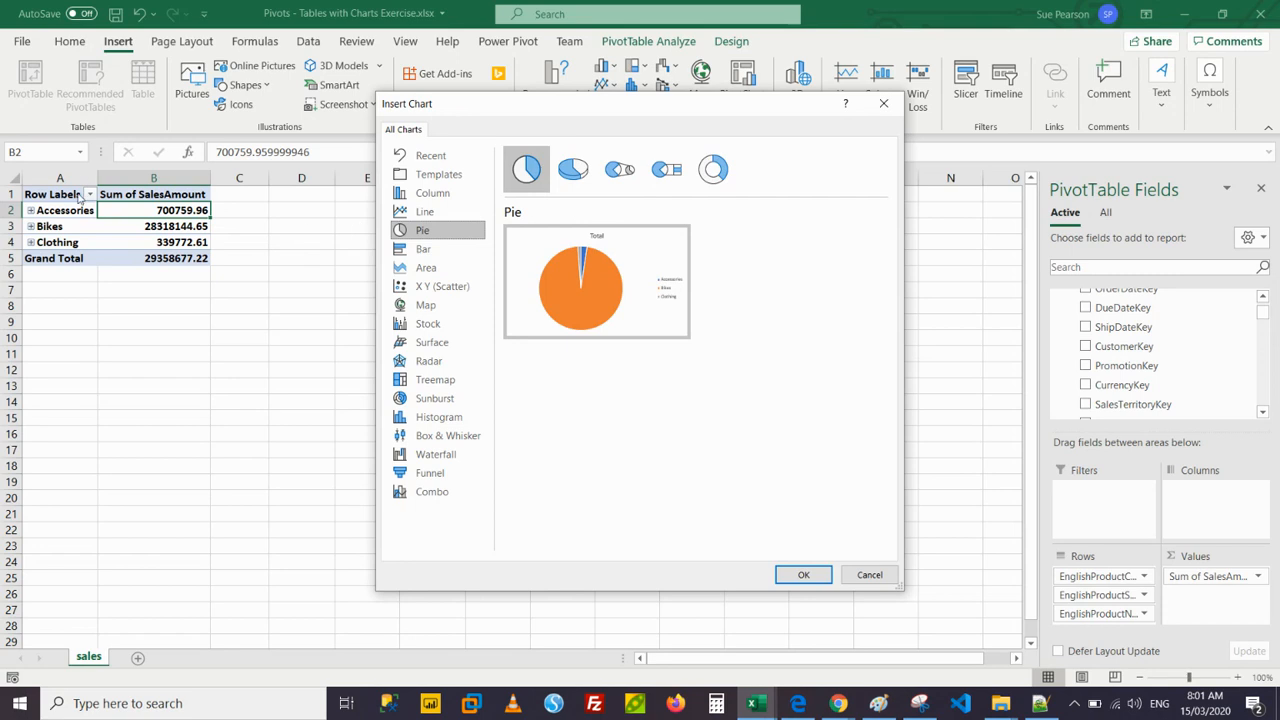
Compare the previews of the pie, bar, column and area chart types for the sales by product category.
{"action": "mouse_move", "coordinate": [545, 280]}
{"action": "left_click", "coordinate": [423, 253]}
{"action": "left_click", "coordinate": [415, 196]}
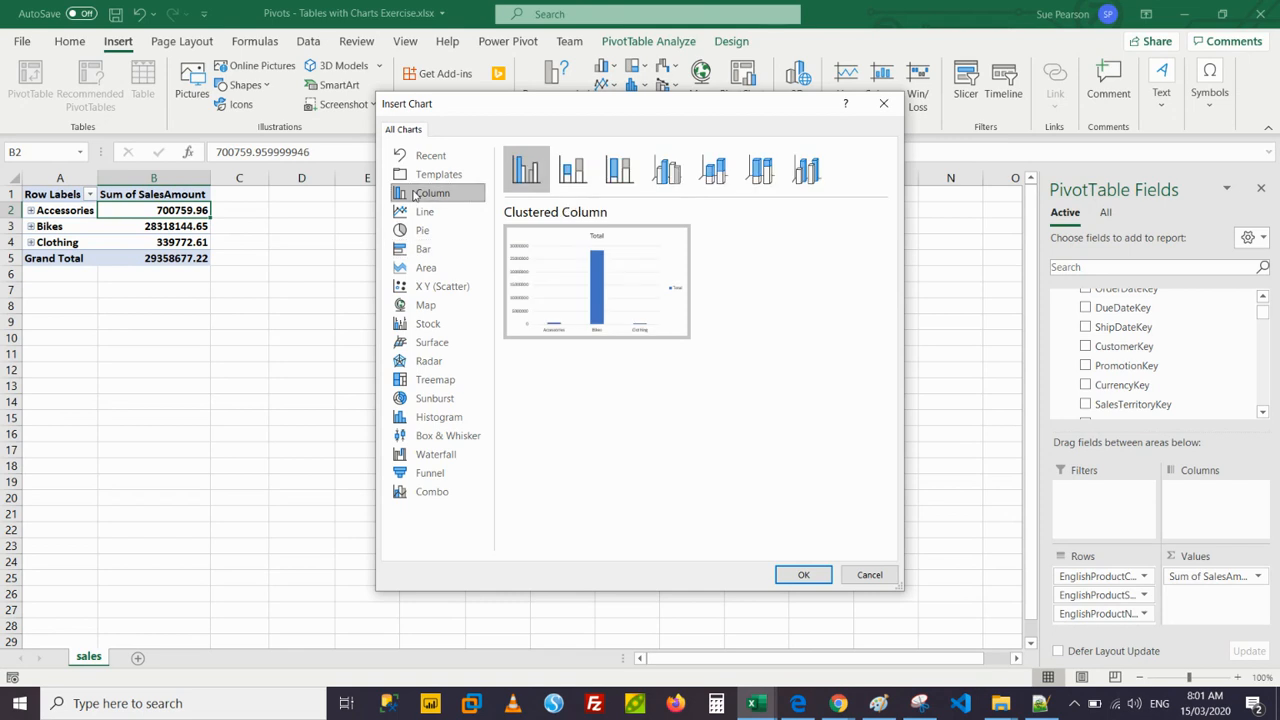
{"action": "left_click", "coordinate": [432, 250]}
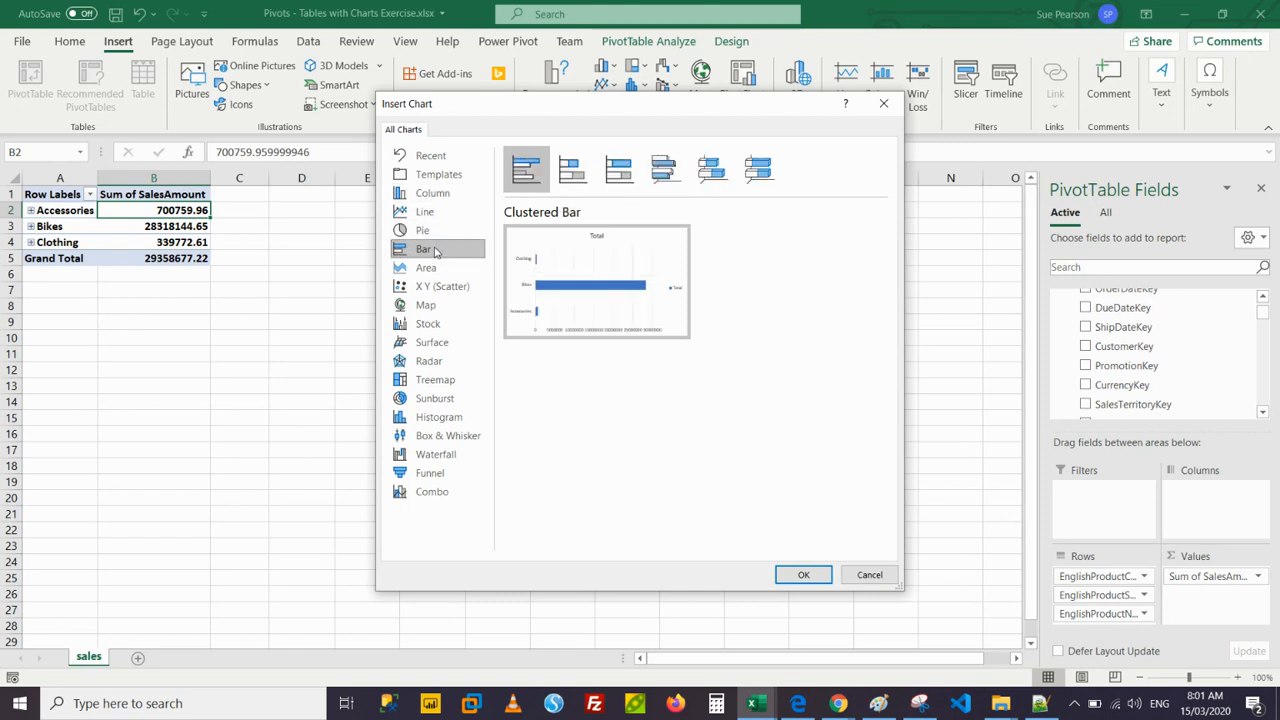
{"action": "left_click", "coordinate": [431, 198]}
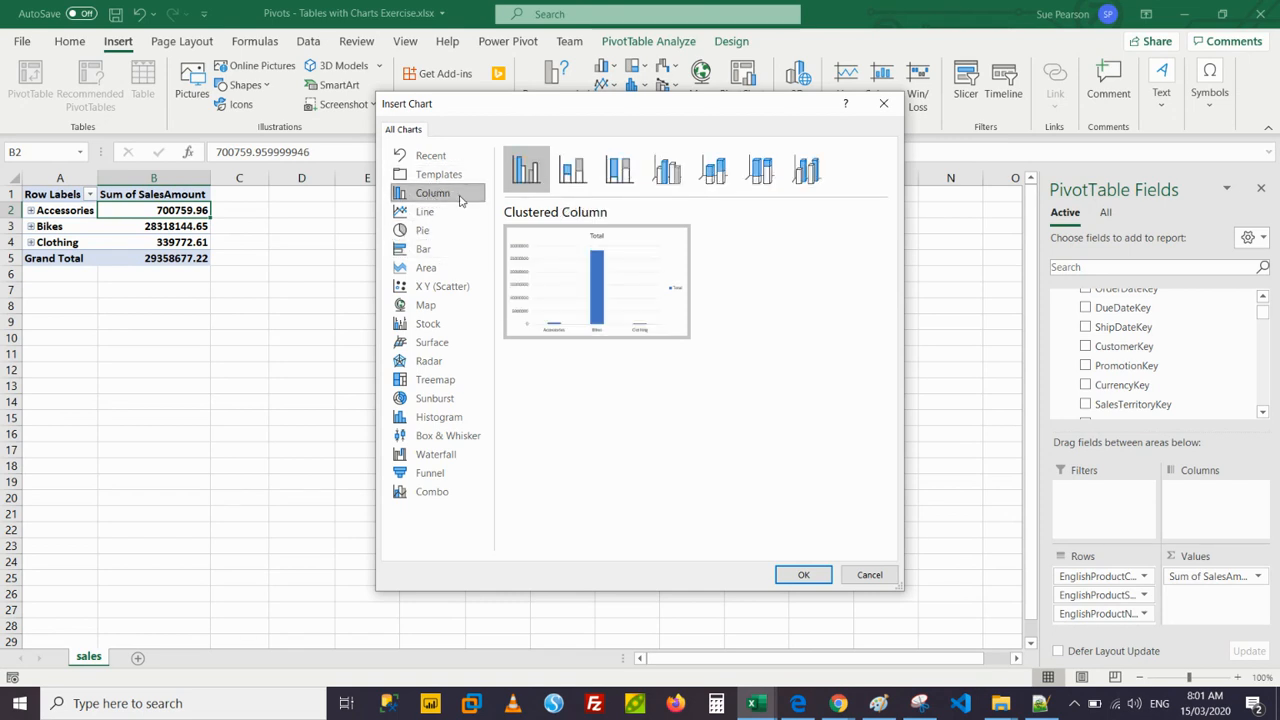
{"action": "left_click", "coordinate": [432, 267]}
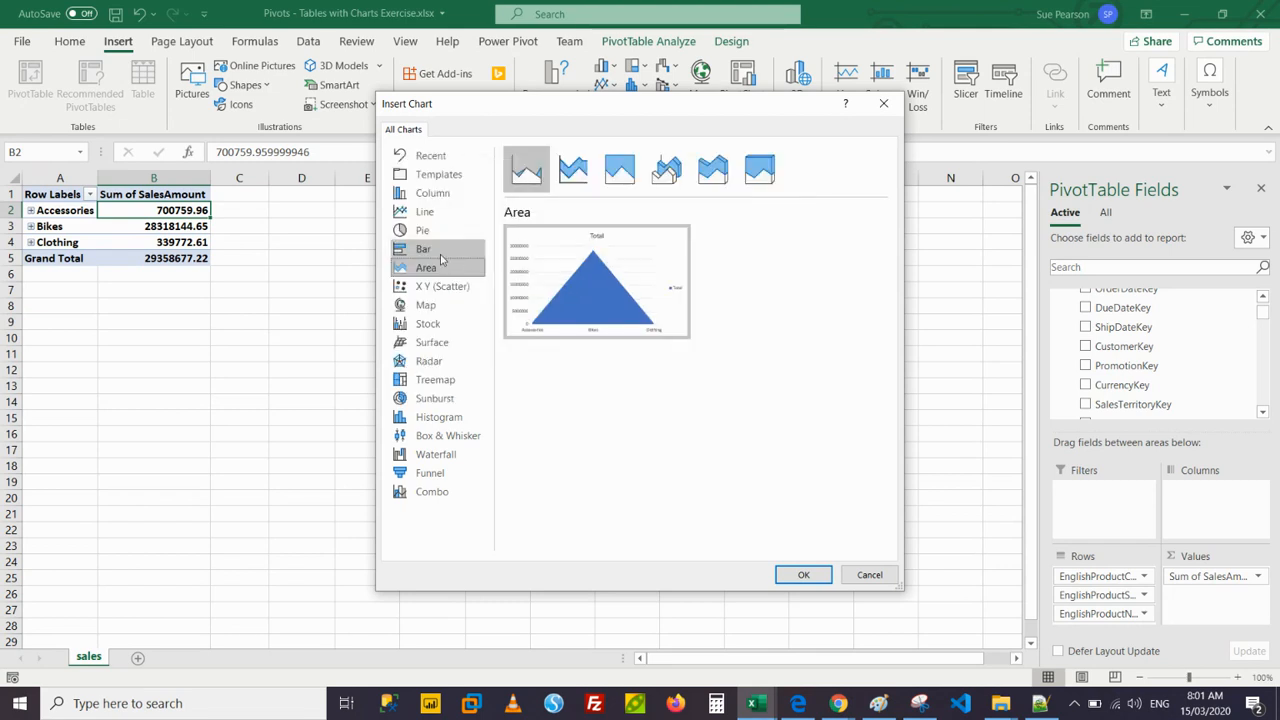
{"action": "left_click", "coordinate": [420, 253]}
Insert a pie PivotChart of the sales by product category and place it beside the pivot table, starting around column H.
{"action": "left_click", "coordinate": [419, 234]}
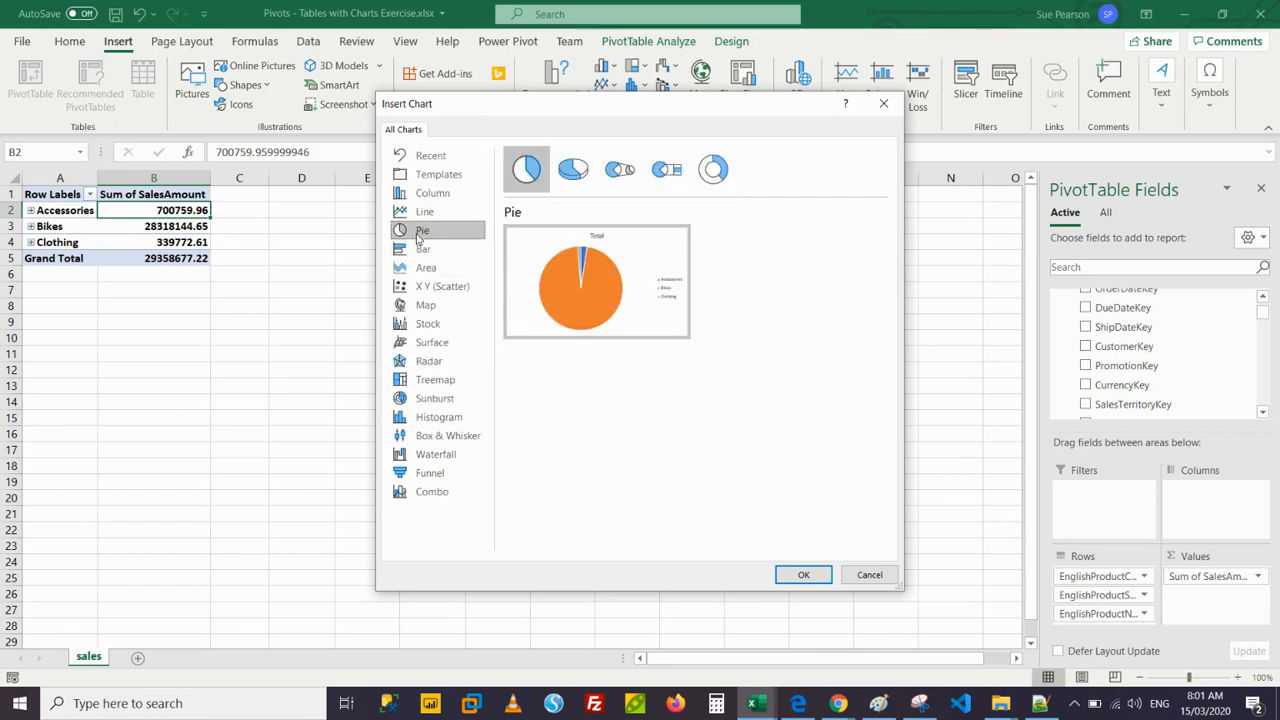
{"action": "left_click", "coordinate": [810, 574]}
{"action": "left_click_drag", "start_coordinate": [601, 317], "coordinate": [812, 207]}
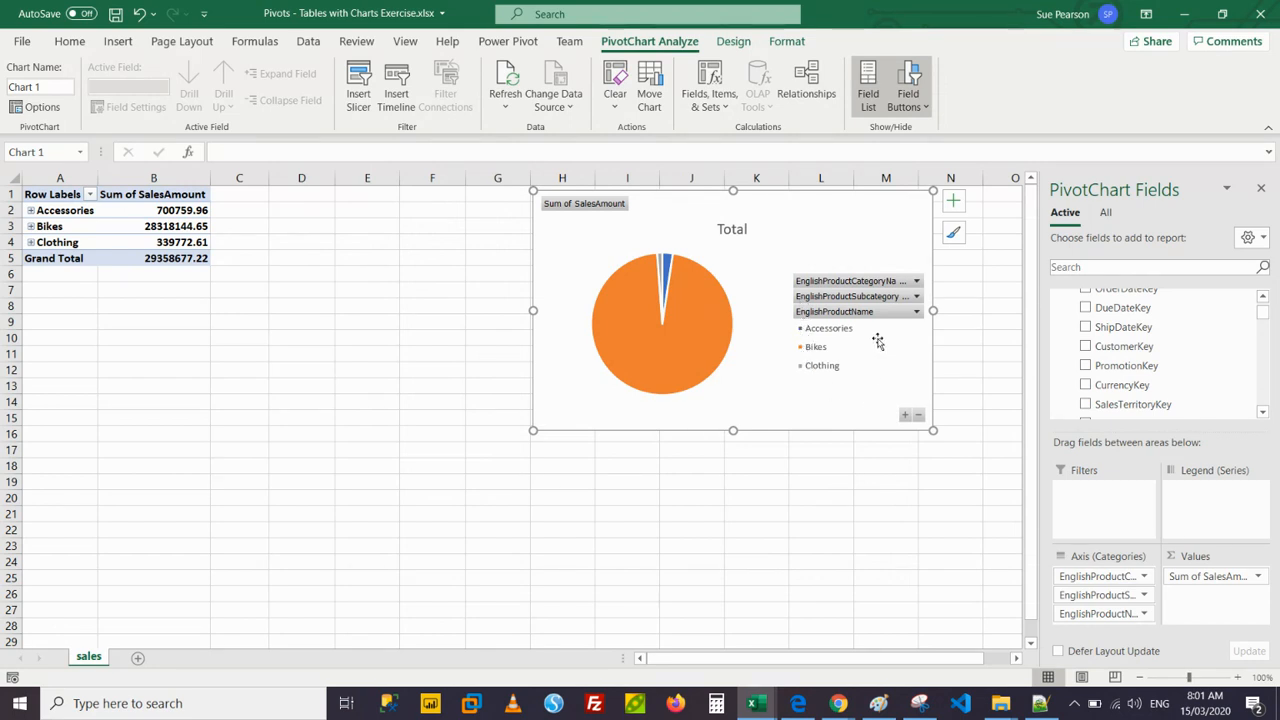
Examine the filter choices of the product name and product subcategory field buttons on the pie chart, and reselect the pivot table.
{"action": "left_click", "coordinate": [916, 312]}
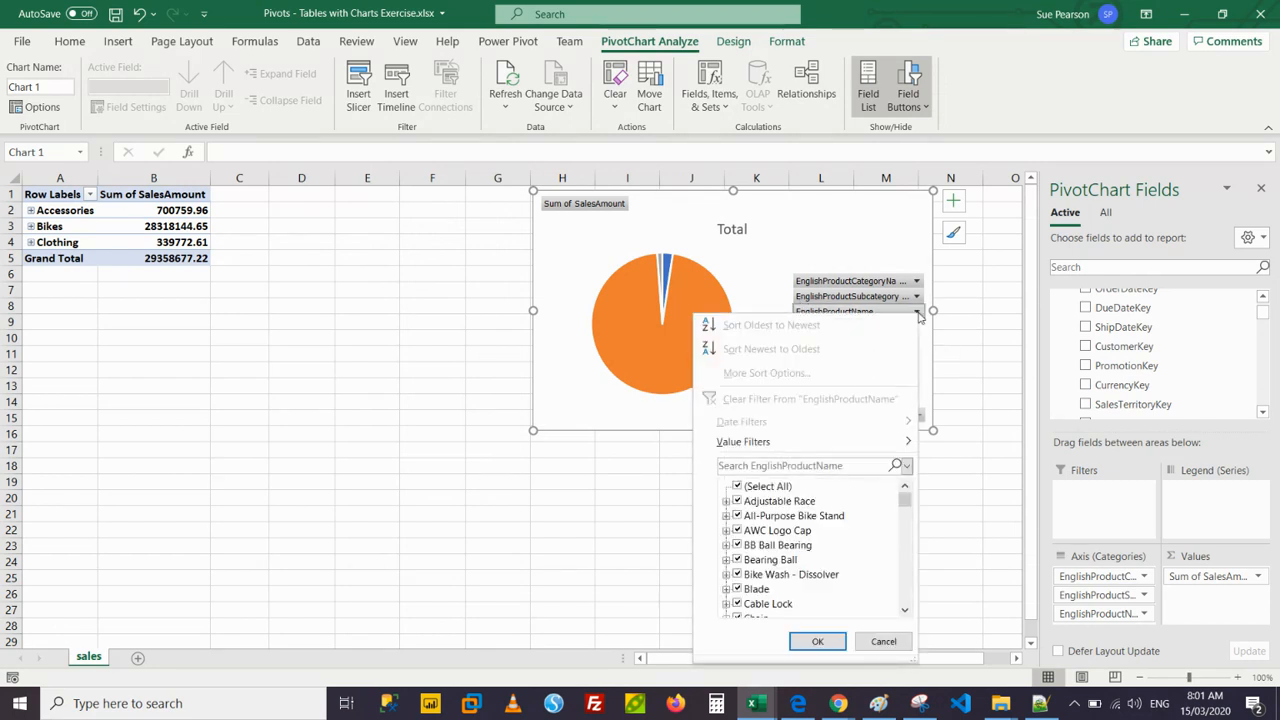
{"action": "left_click", "coordinate": [916, 313]}
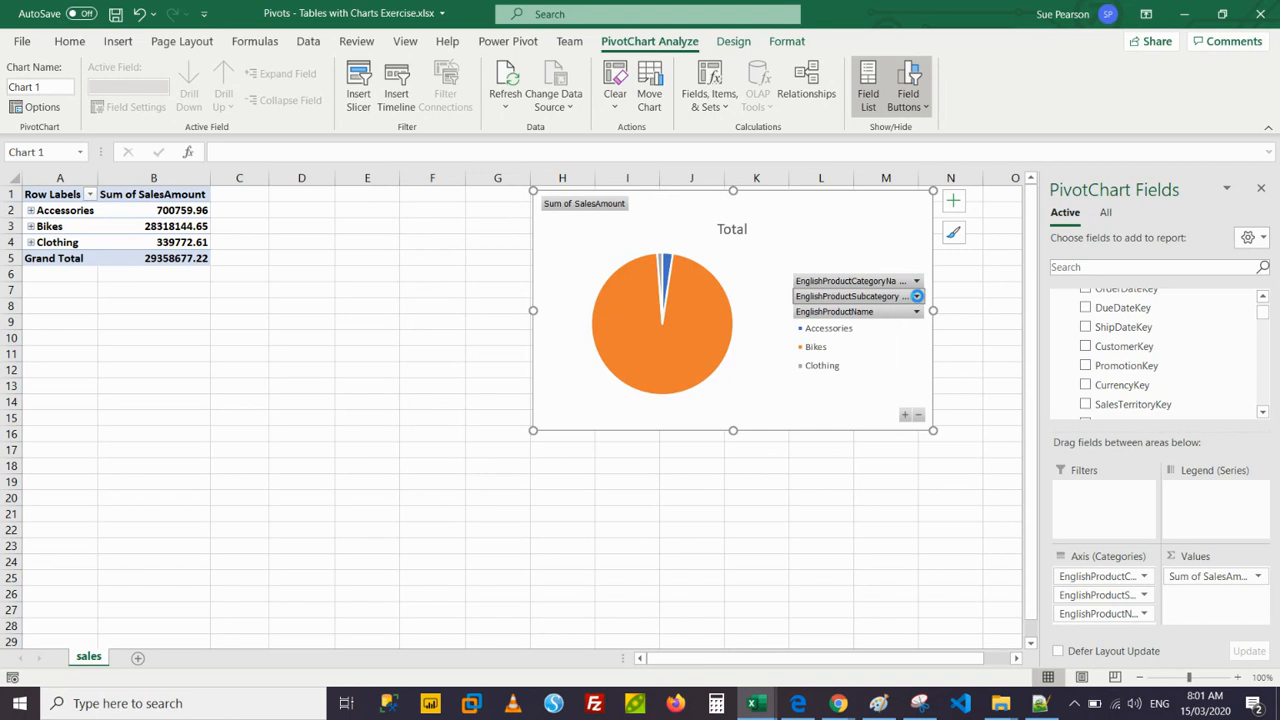
{"action": "left_click", "coordinate": [916, 297]}
{"action": "left_click", "coordinate": [916, 297]}
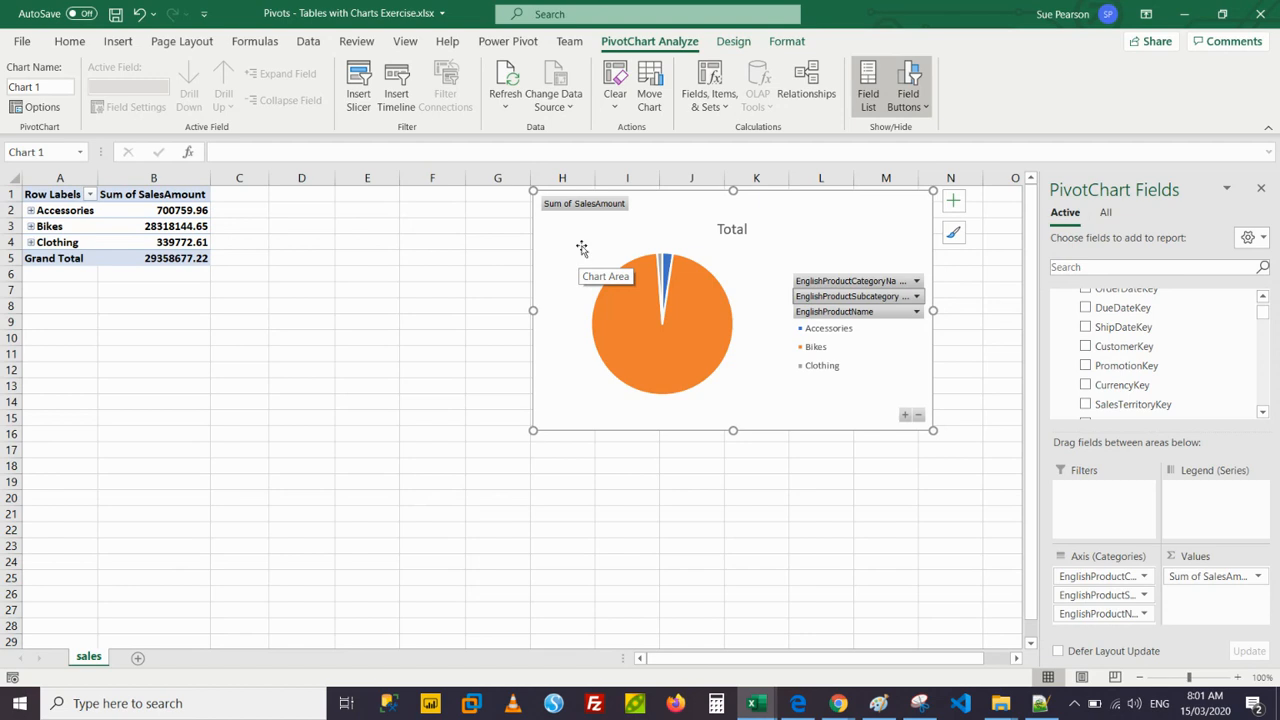
{"action": "left_click", "coordinate": [471, 213]}
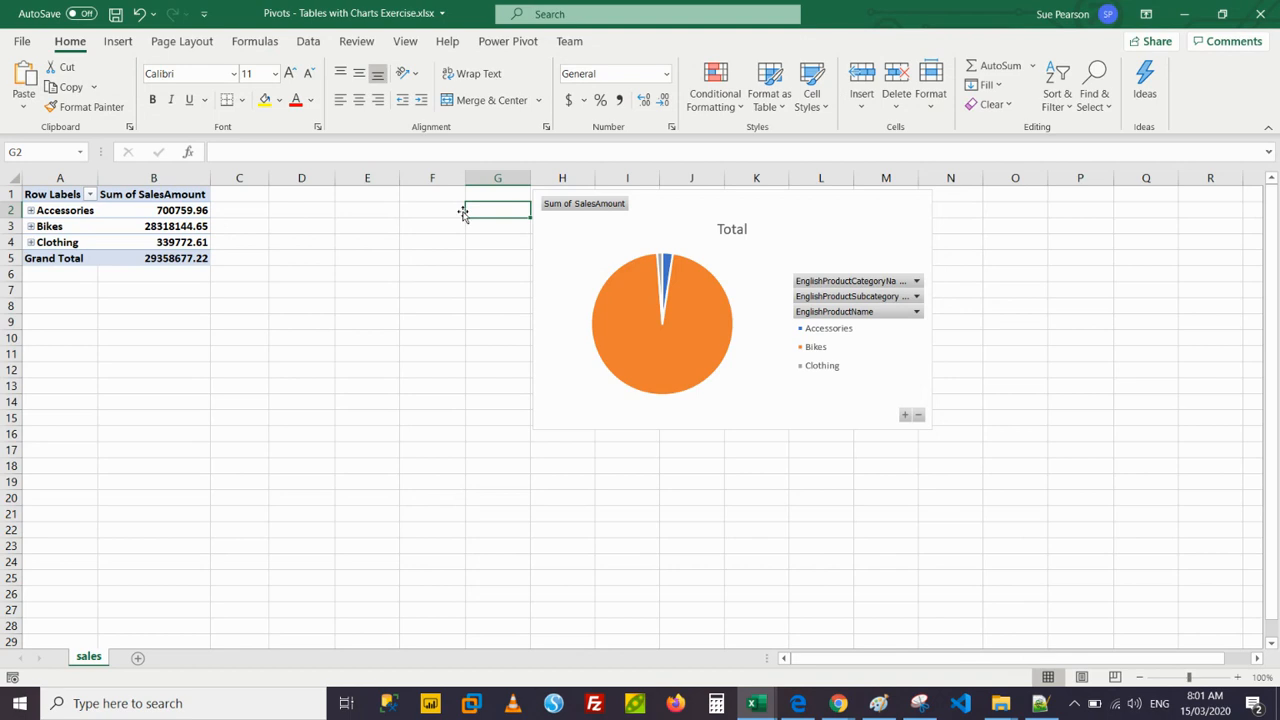
{"action": "left_click", "coordinate": [147, 207]}
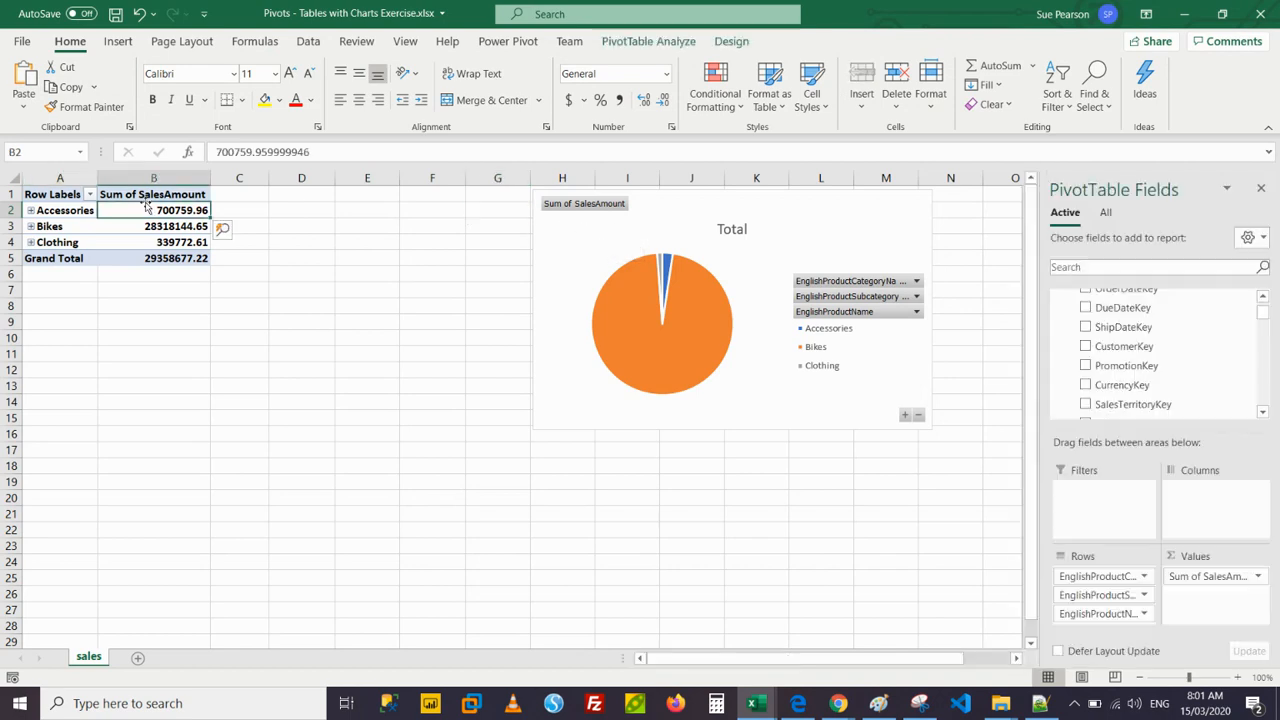
Insert slicers for the pie chart on the English product category field of tblProductCategory and the English product subcategory field of tblProductSubcategory.
{"action": "left_click", "coordinate": [576, 244]}
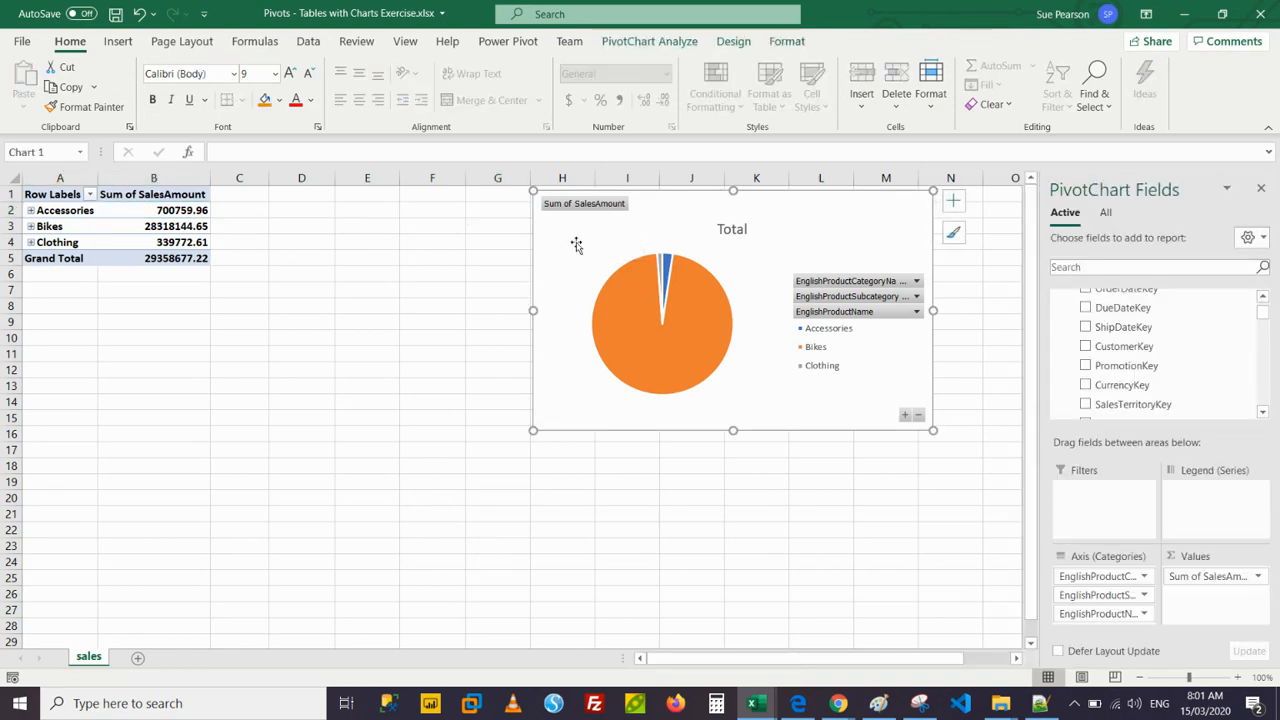
{"action": "left_click", "coordinate": [636, 42]}
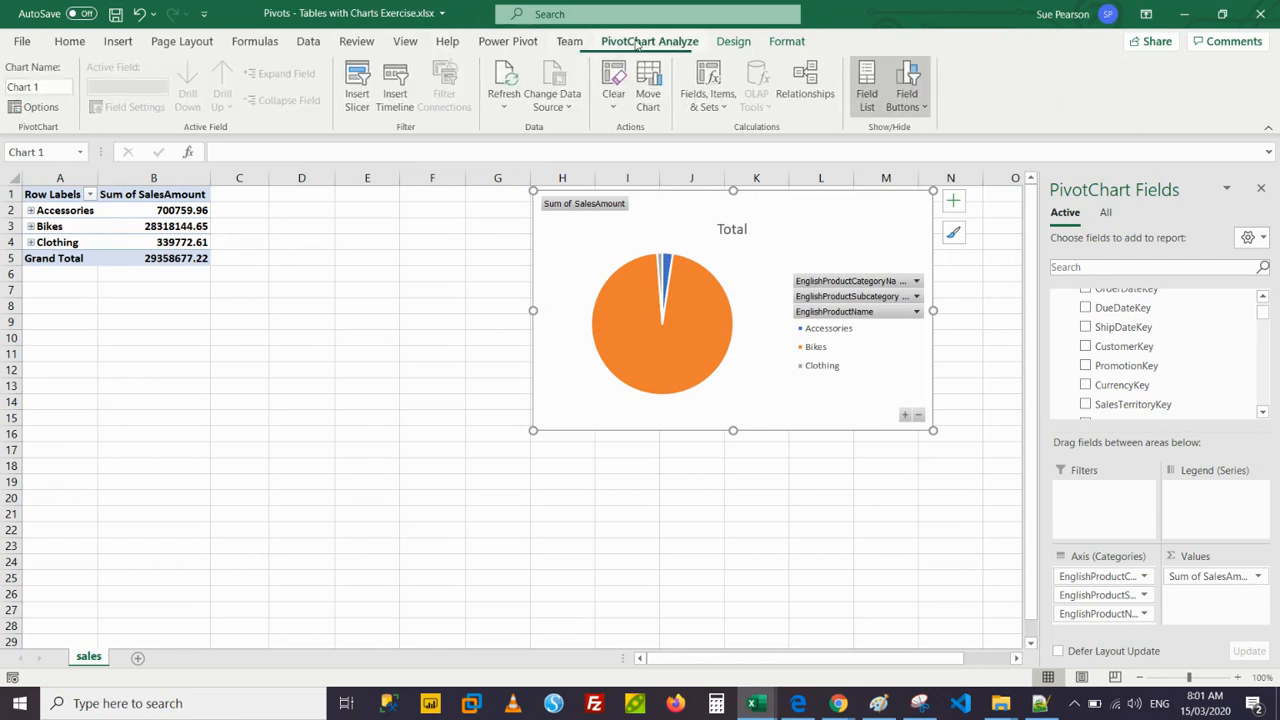
{"action": "left_click", "coordinate": [356, 80]}
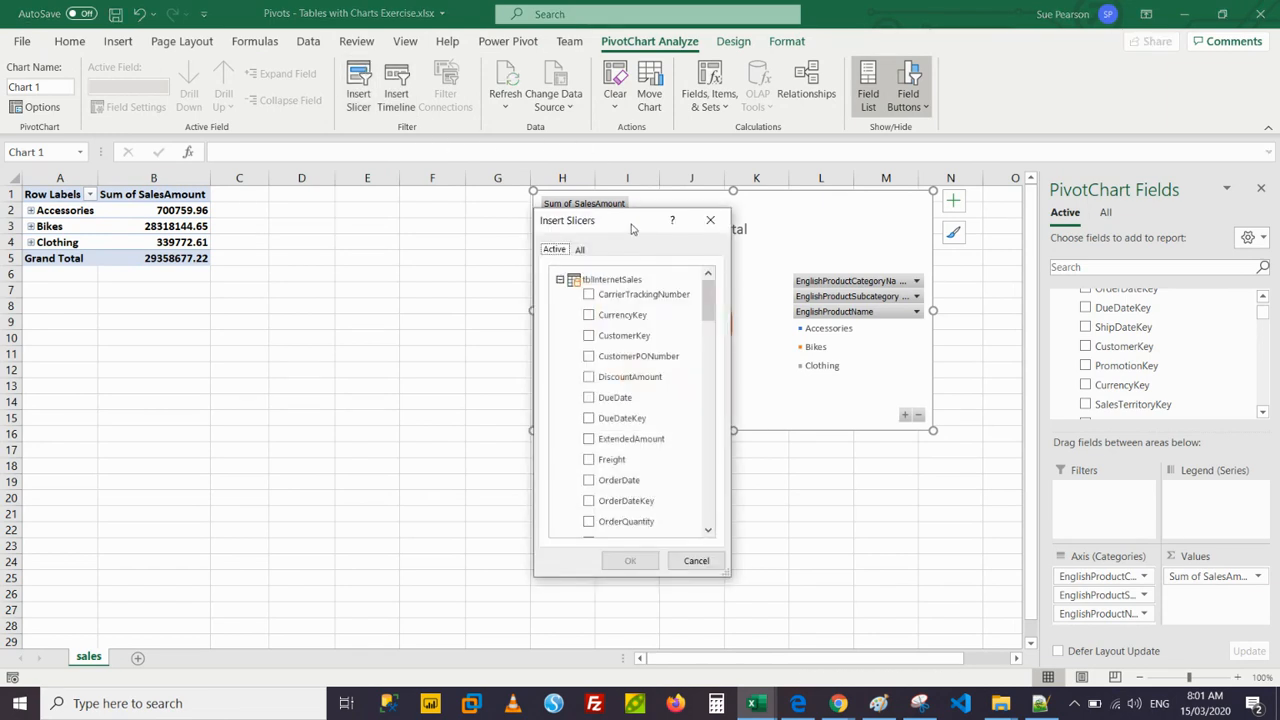
{"action": "left_click_drag", "start_coordinate": [631, 229], "coordinate": [517, 184]}
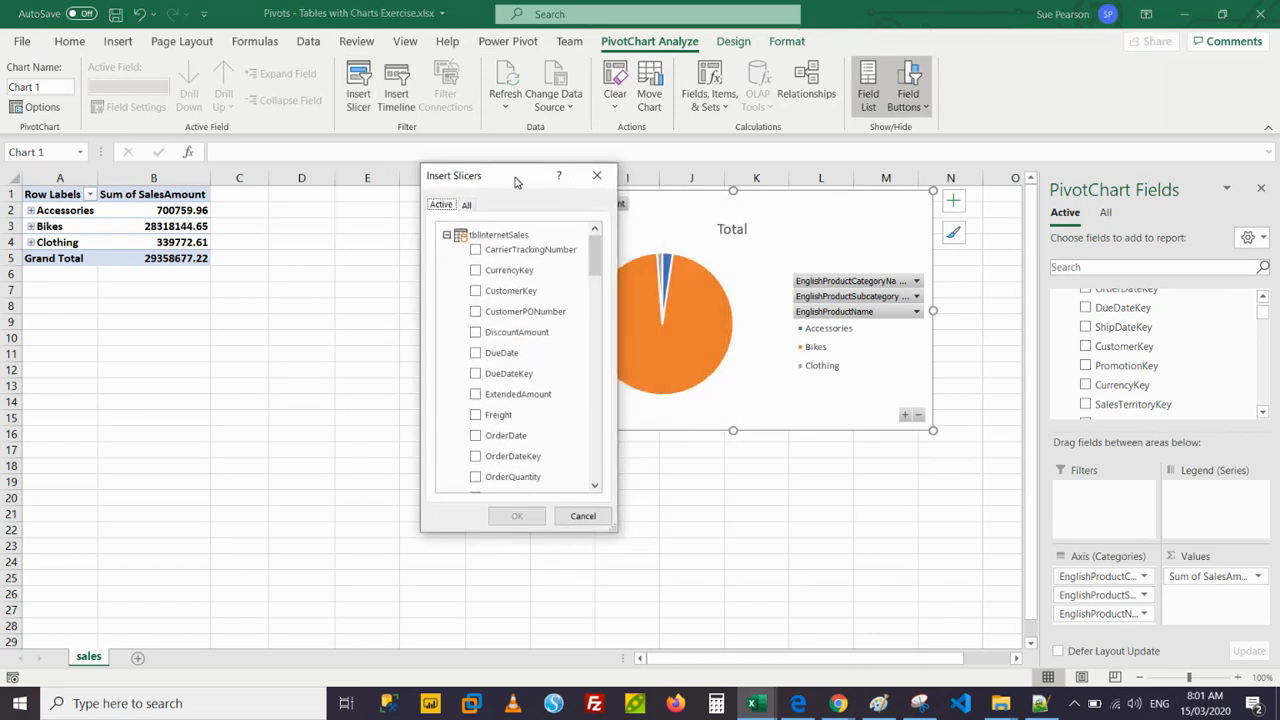
{"action": "left_click", "coordinate": [446, 235]}
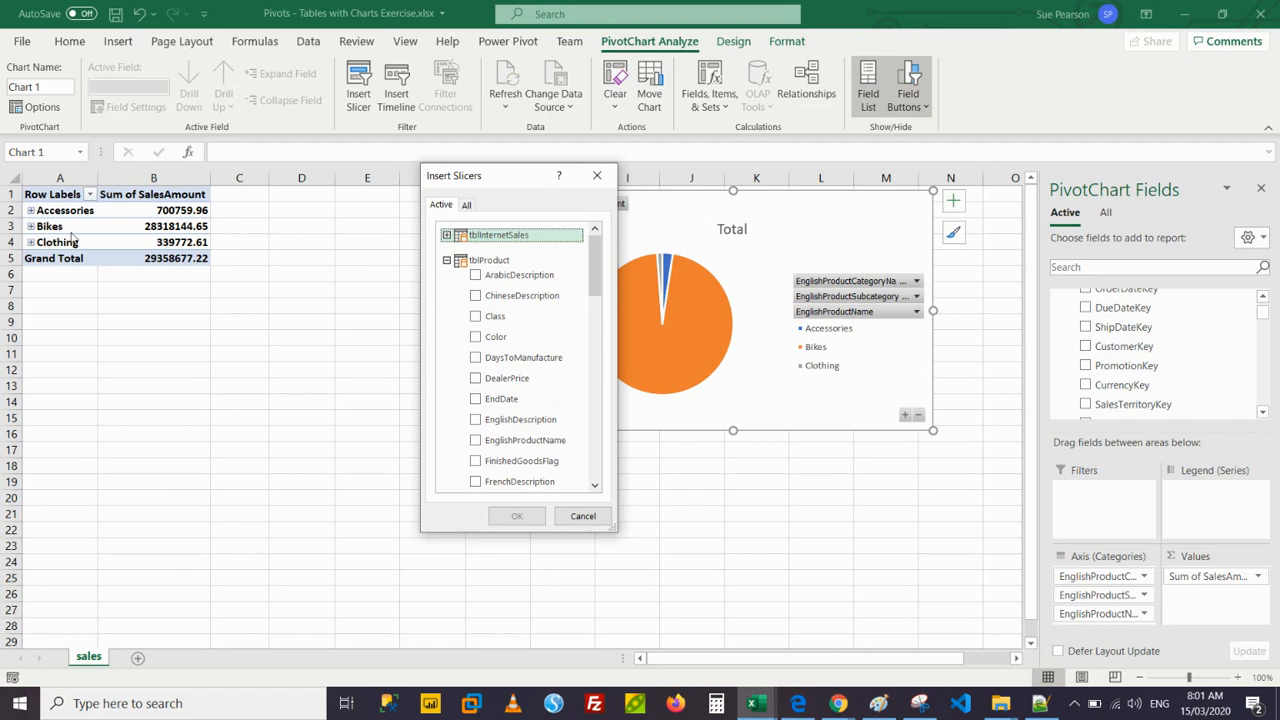
{"action": "left_click", "coordinate": [446, 261]}
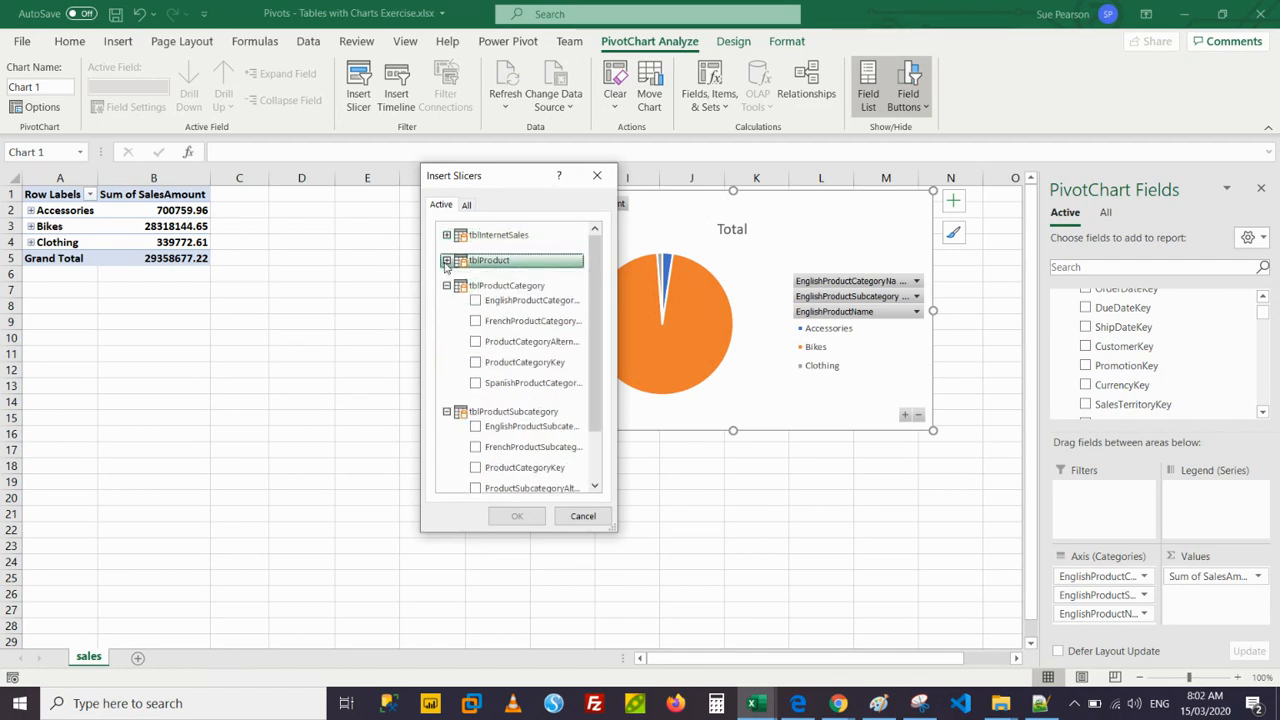
{"action": "left_click", "coordinate": [475, 300]}
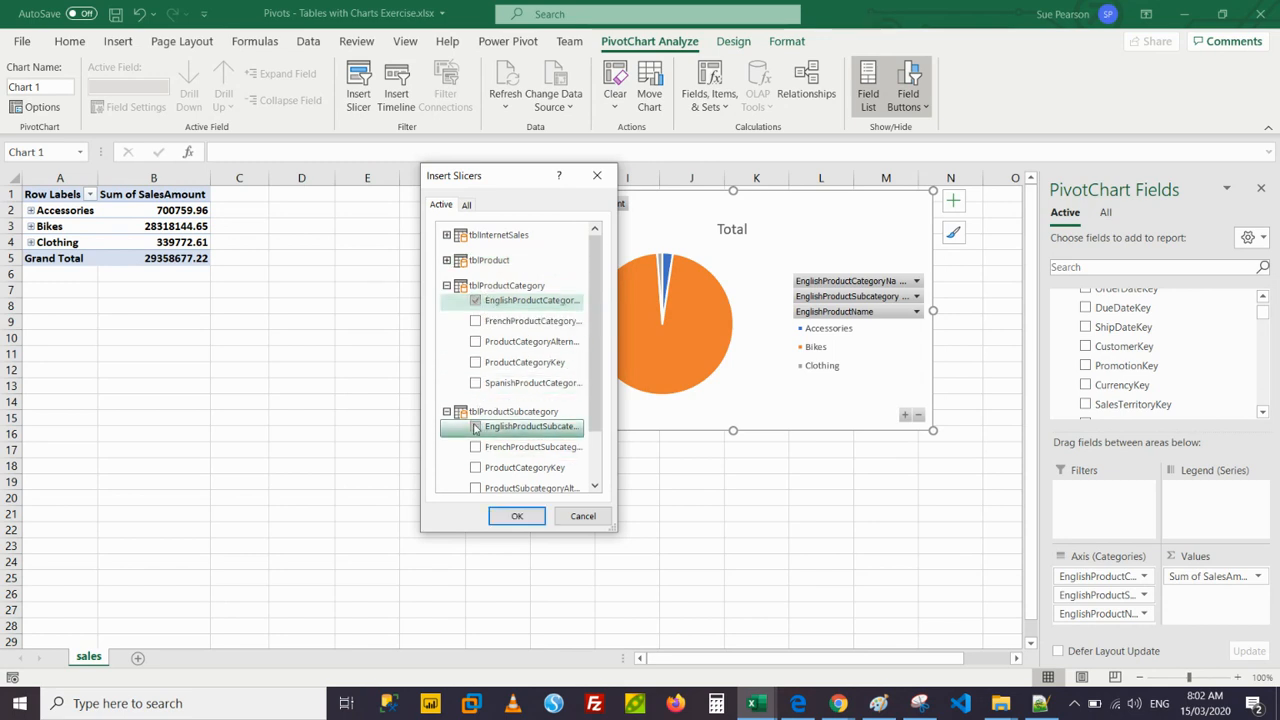
{"action": "left_click", "coordinate": [475, 427]}
{"action": "scroll", "coordinate": [593, 393], "scroll_direction": "down", "scroll_amount": 1}
{"action": "scroll", "coordinate": [593, 393], "scroll_direction": "up", "scroll_amount": 1}
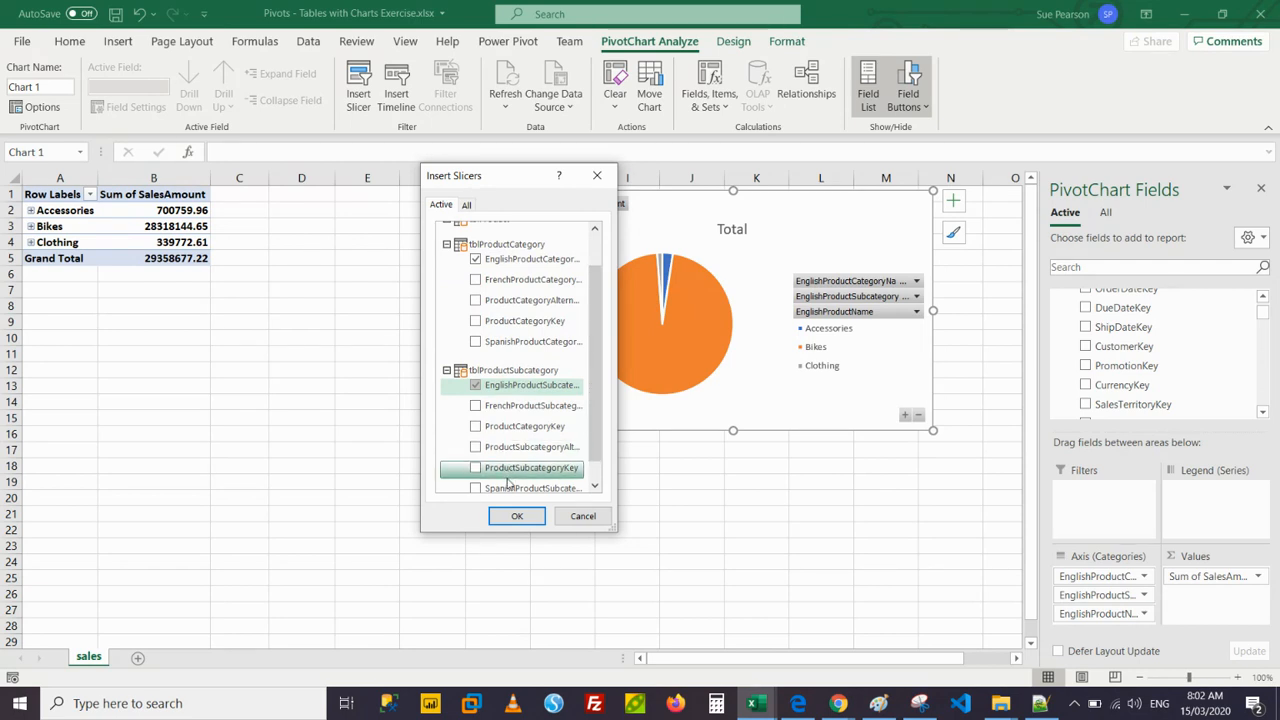
{"action": "scroll", "coordinate": [596, 450], "scroll_direction": "down", "scroll_amount": 1}
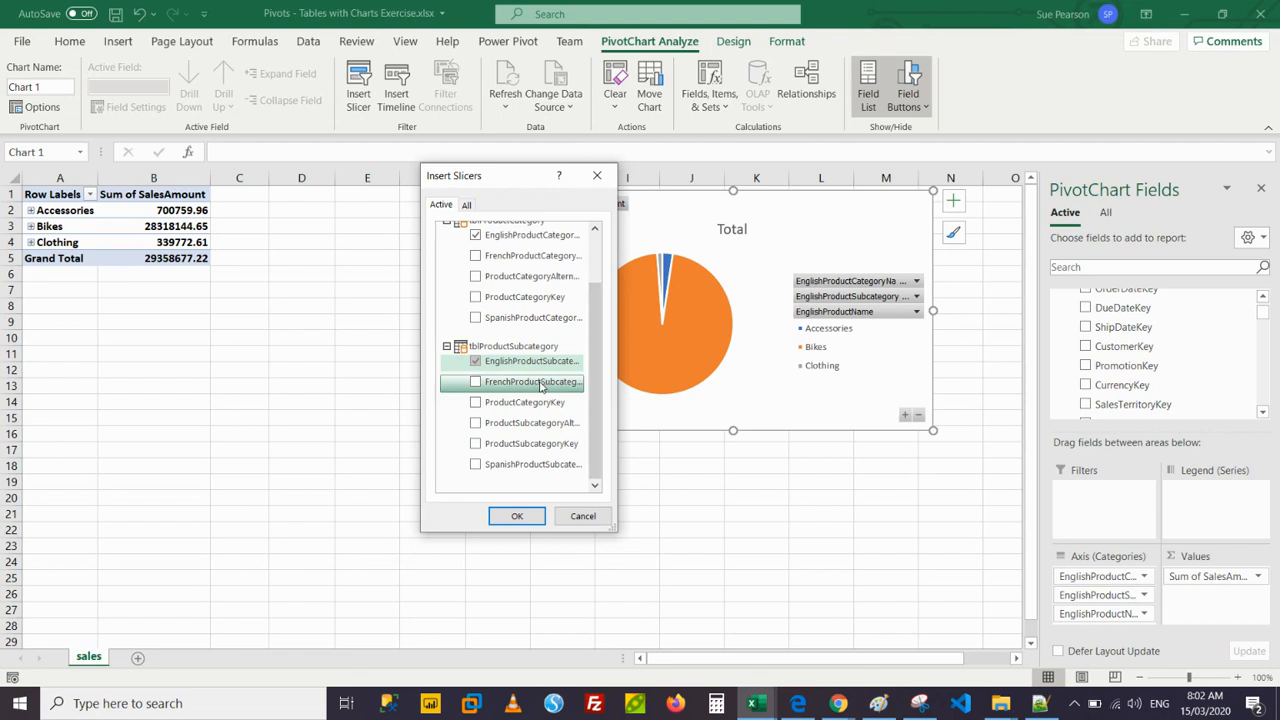
{"action": "left_click_drag", "start_coordinate": [595, 366], "coordinate": [595, 335]}
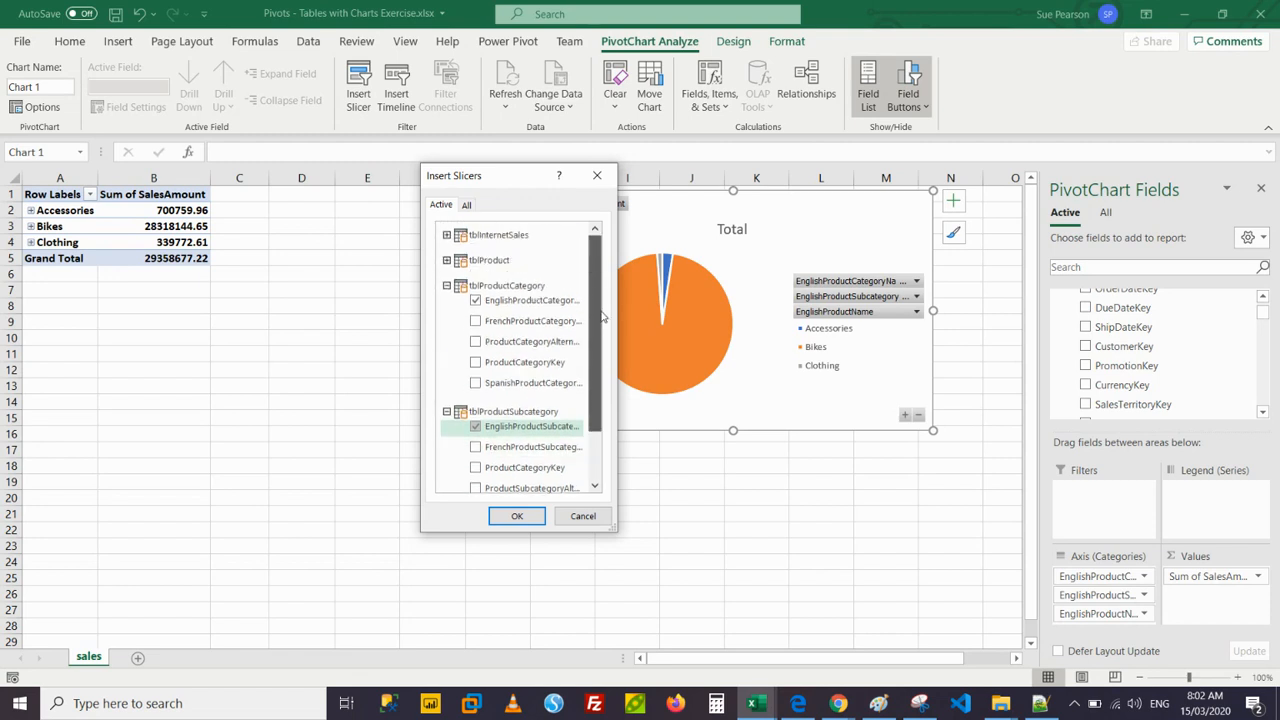
{"action": "left_click", "coordinate": [522, 514]}
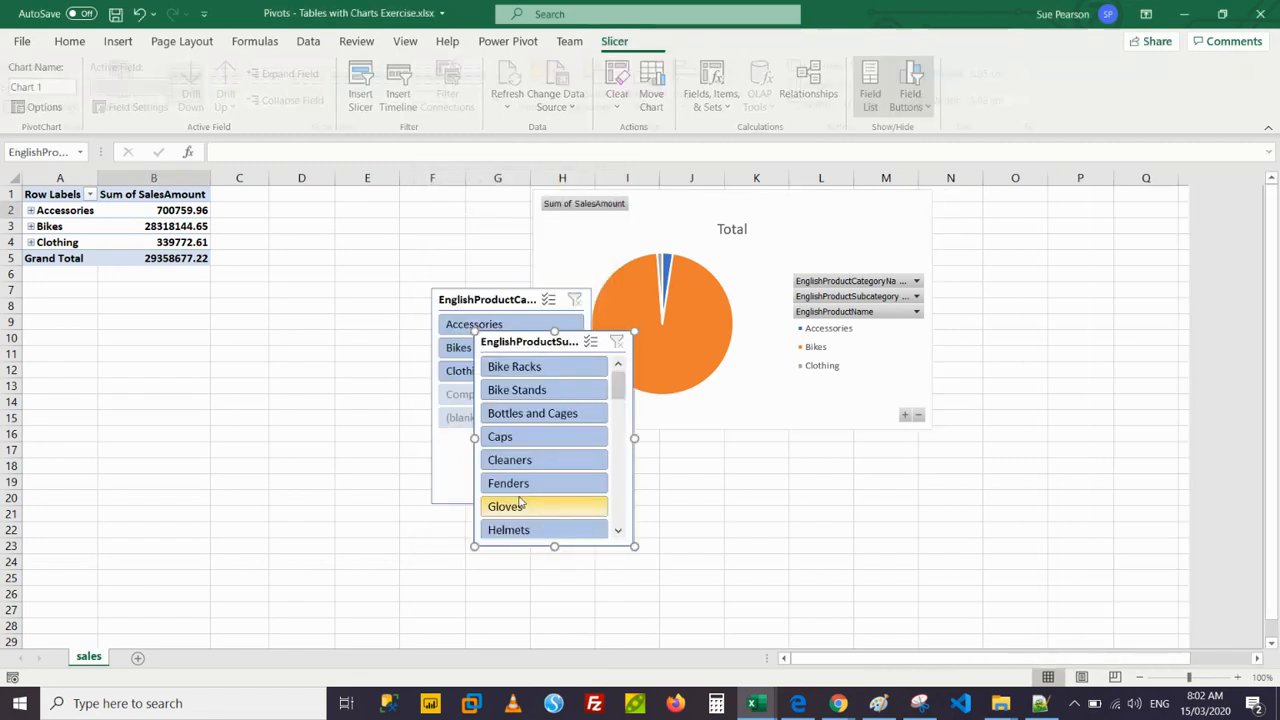
Place the subcategory slicer beyond the chart's lower right and the category slicer just below the chart, resized to about 5.2 cm high and 6 cm wide.
{"action": "left_click_drag", "start_coordinate": [531, 343], "coordinate": [1040, 404]}
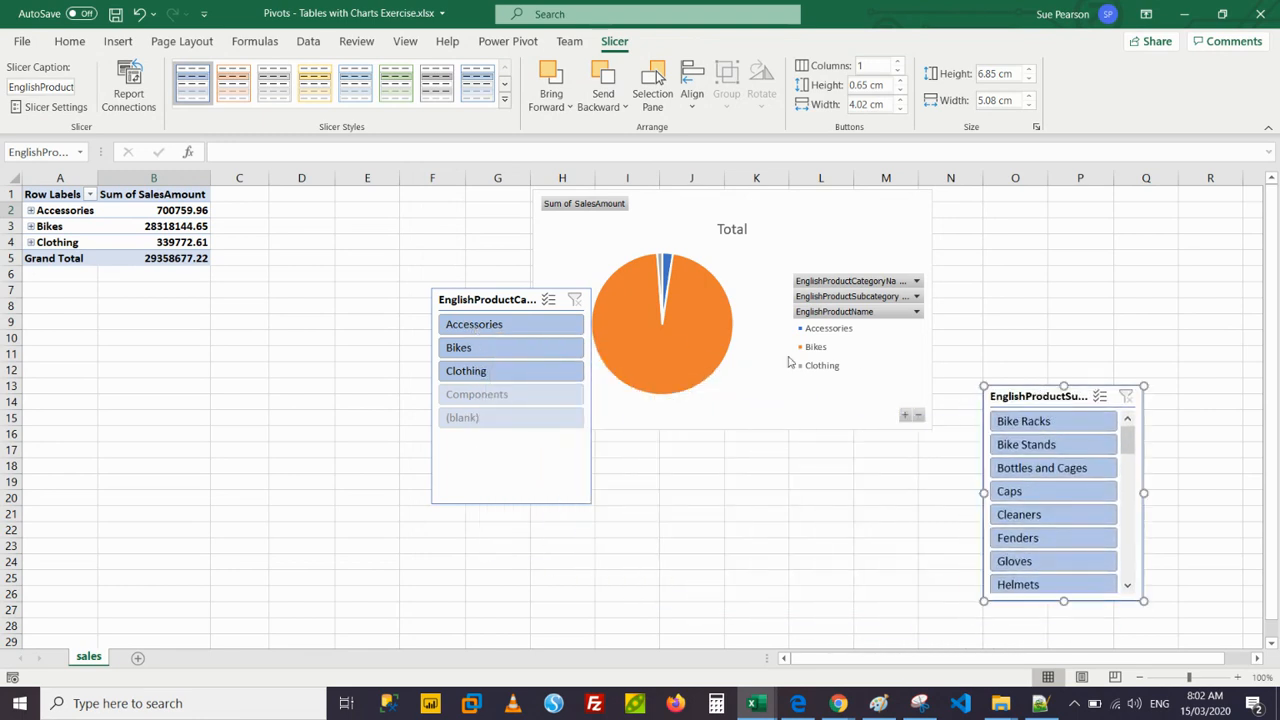
{"action": "left_click_drag", "start_coordinate": [488, 300], "coordinate": [856, 403]}
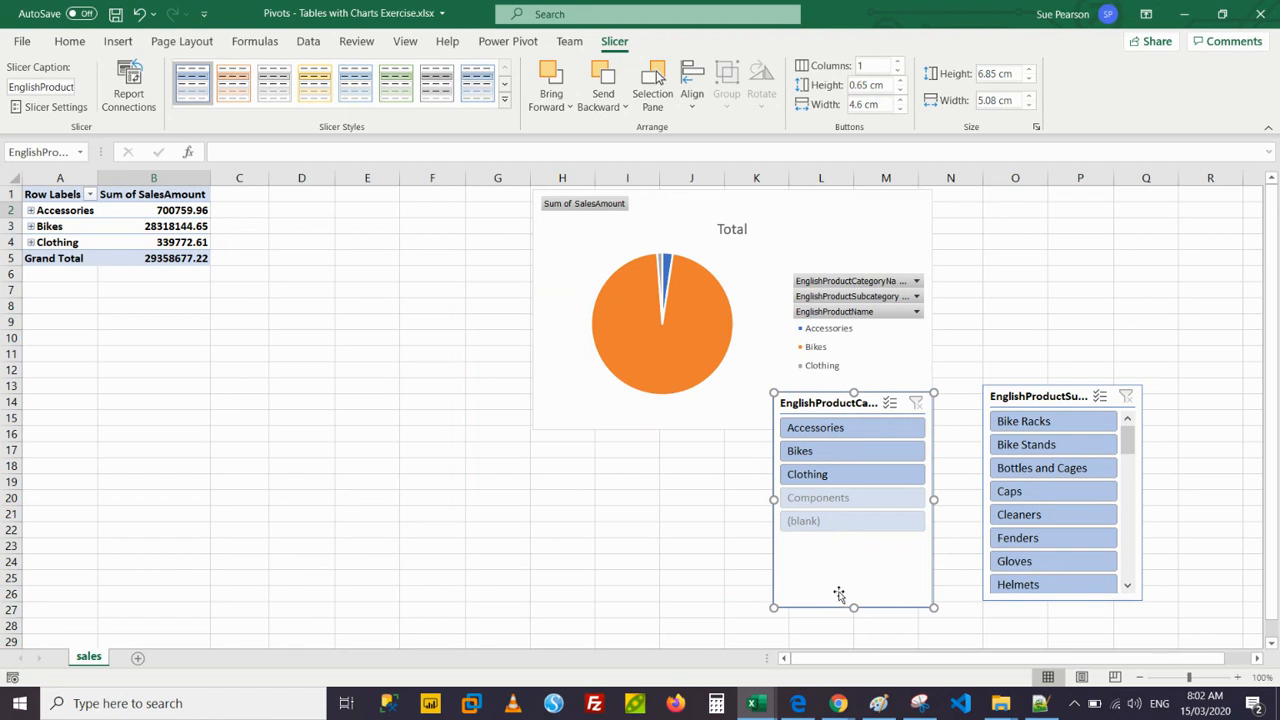
{"action": "left_click_drag", "start_coordinate": [854, 606], "coordinate": [855, 555]}
{"action": "left_click_drag", "start_coordinate": [935, 469], "coordinate": [970, 469]}
{"action": "left_click_drag", "start_coordinate": [866, 401], "coordinate": [874, 445]}
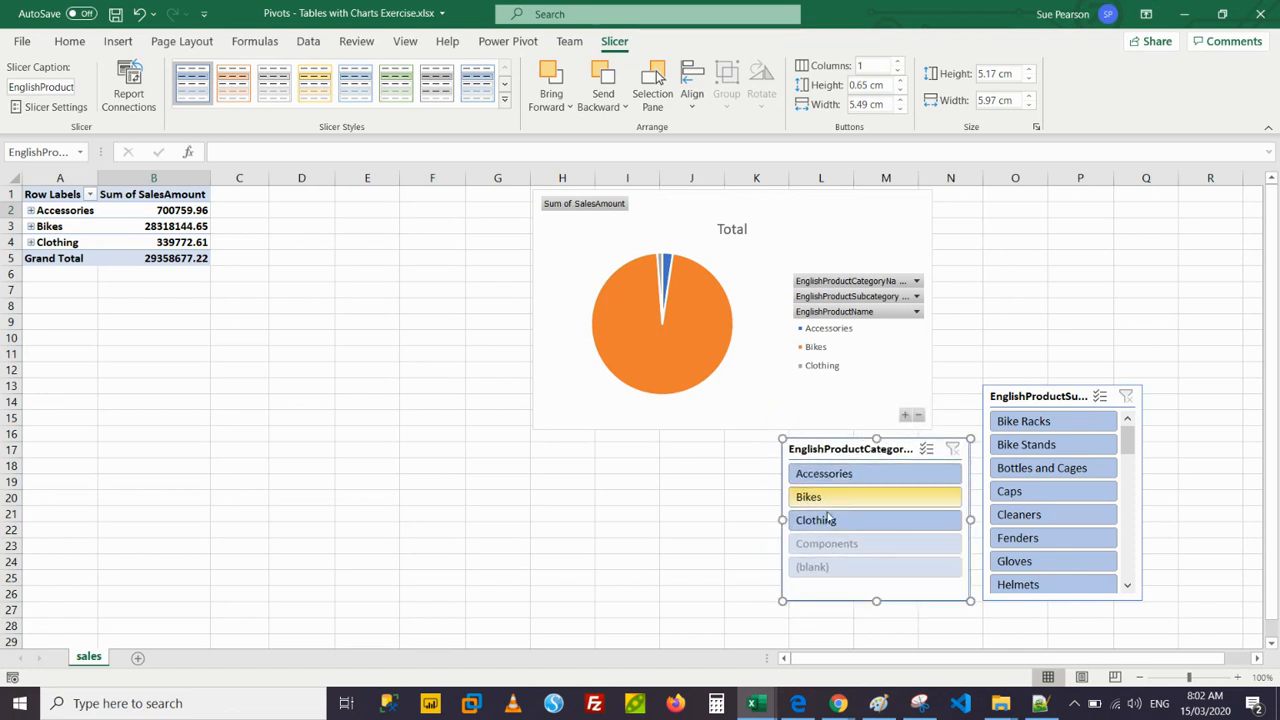
Filter the pivot table and chart by Accessories, Bikes and Clothing in turn with the category slicer, ending with Accessories and Clothing together.
{"action": "left_click", "coordinate": [823, 474]}
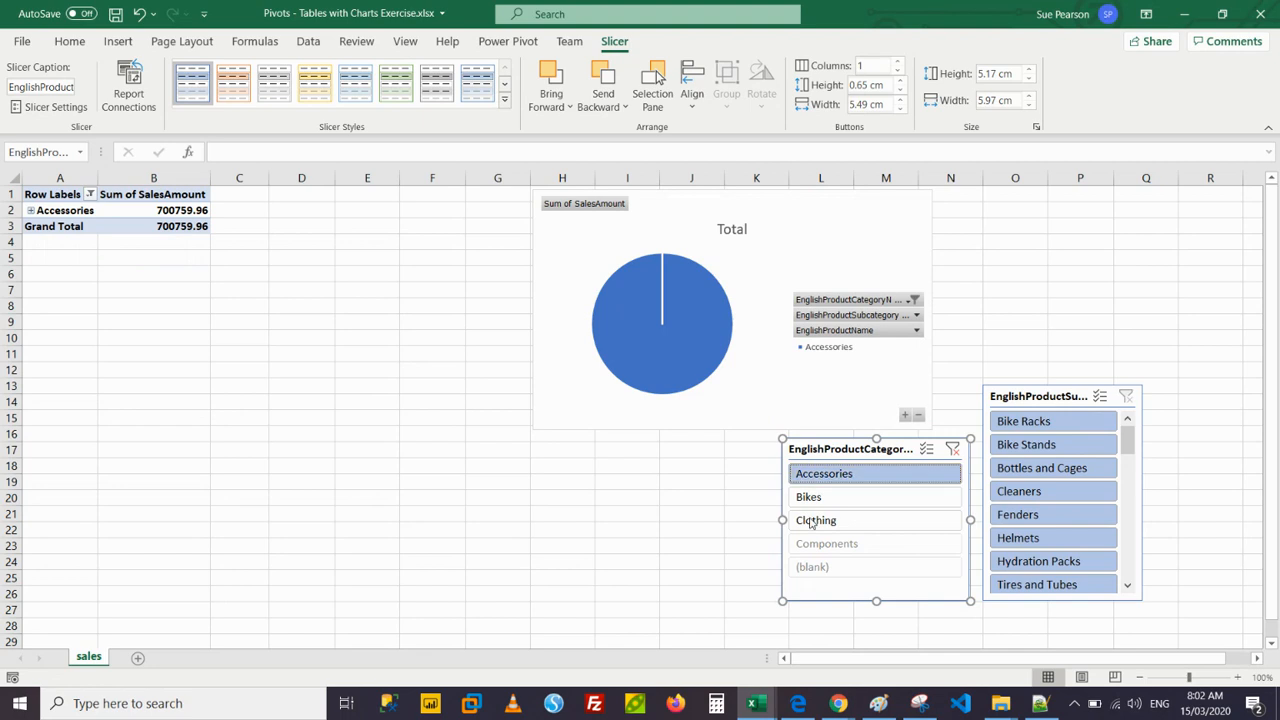
{"action": "left_click", "coordinate": [820, 496]}
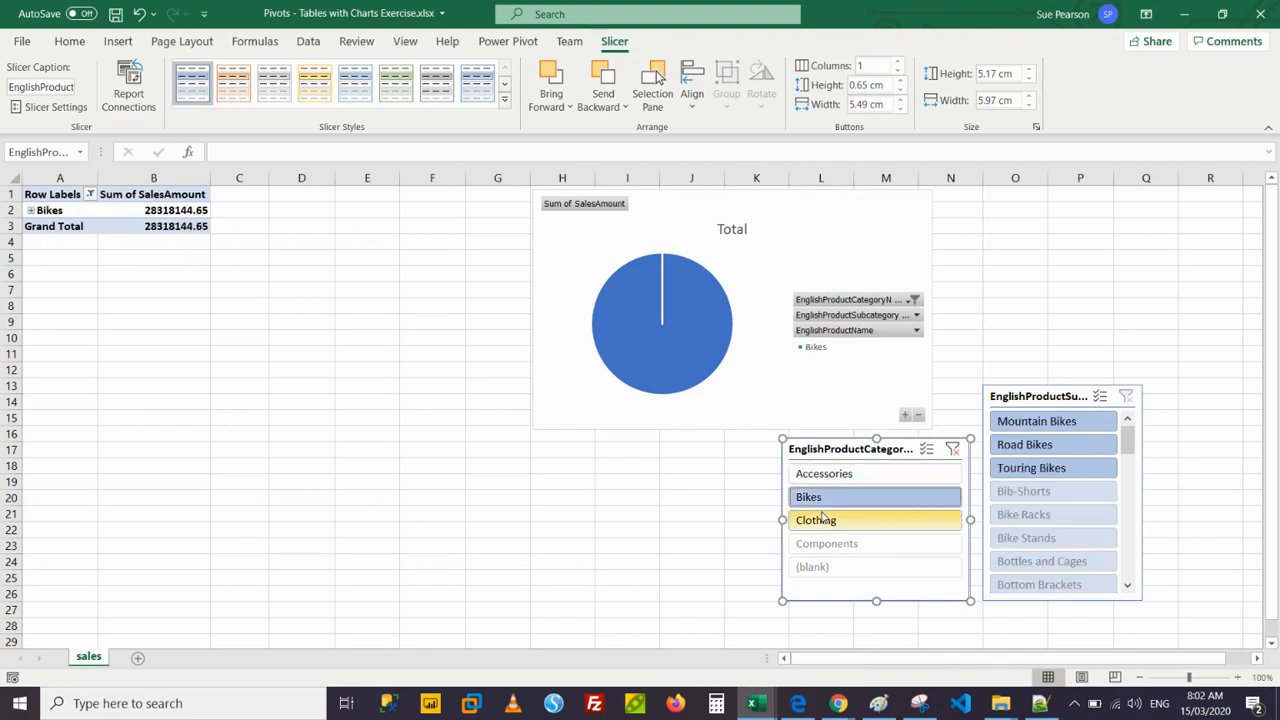
{"action": "left_click", "coordinate": [820, 521]}
{"action": "left_click", "coordinate": [829, 478], "text": "ctrl"}
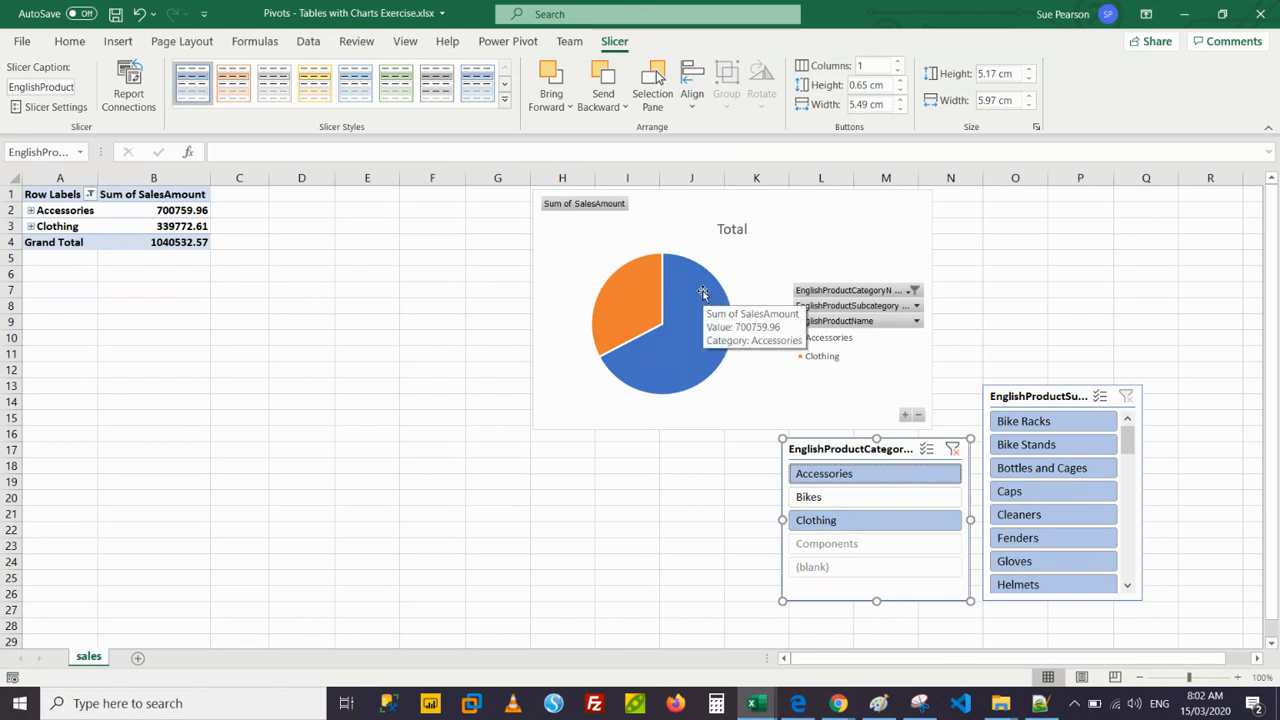
Clear the category slicer's filter and add data labels to the pie chart.
{"action": "left_click", "coordinate": [902, 207]}
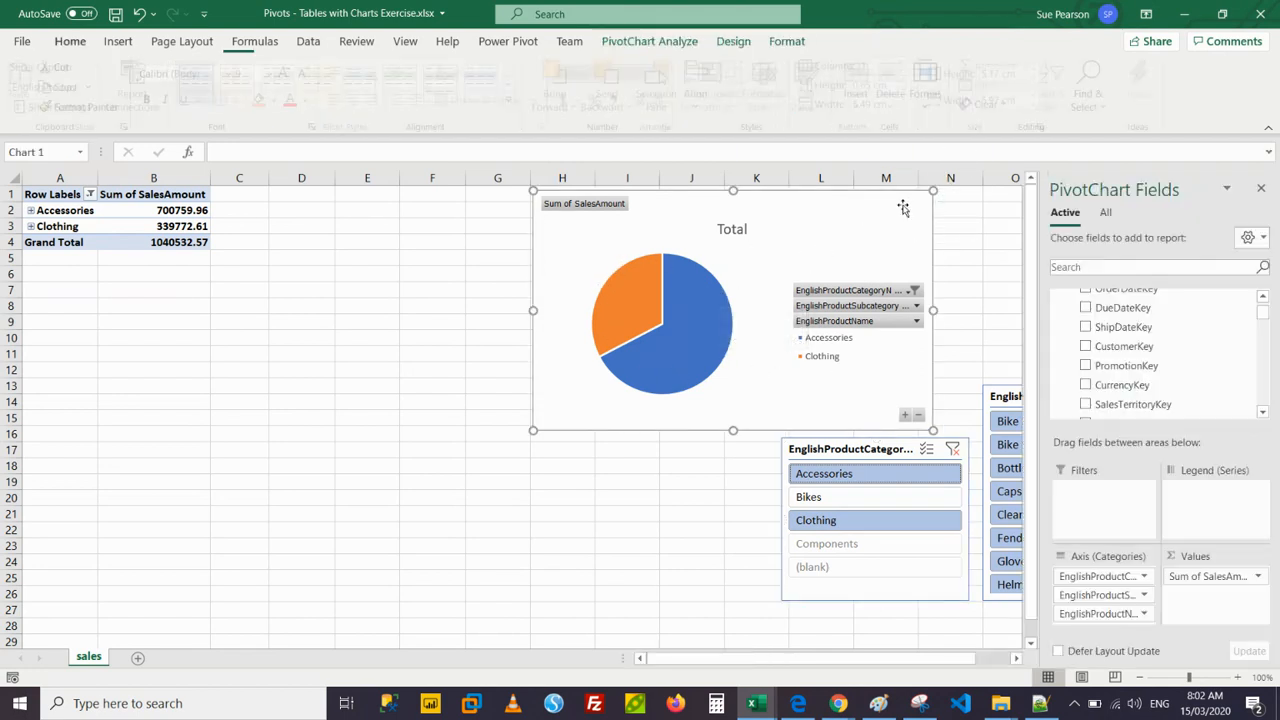
{"action": "left_click", "coordinate": [954, 203]}
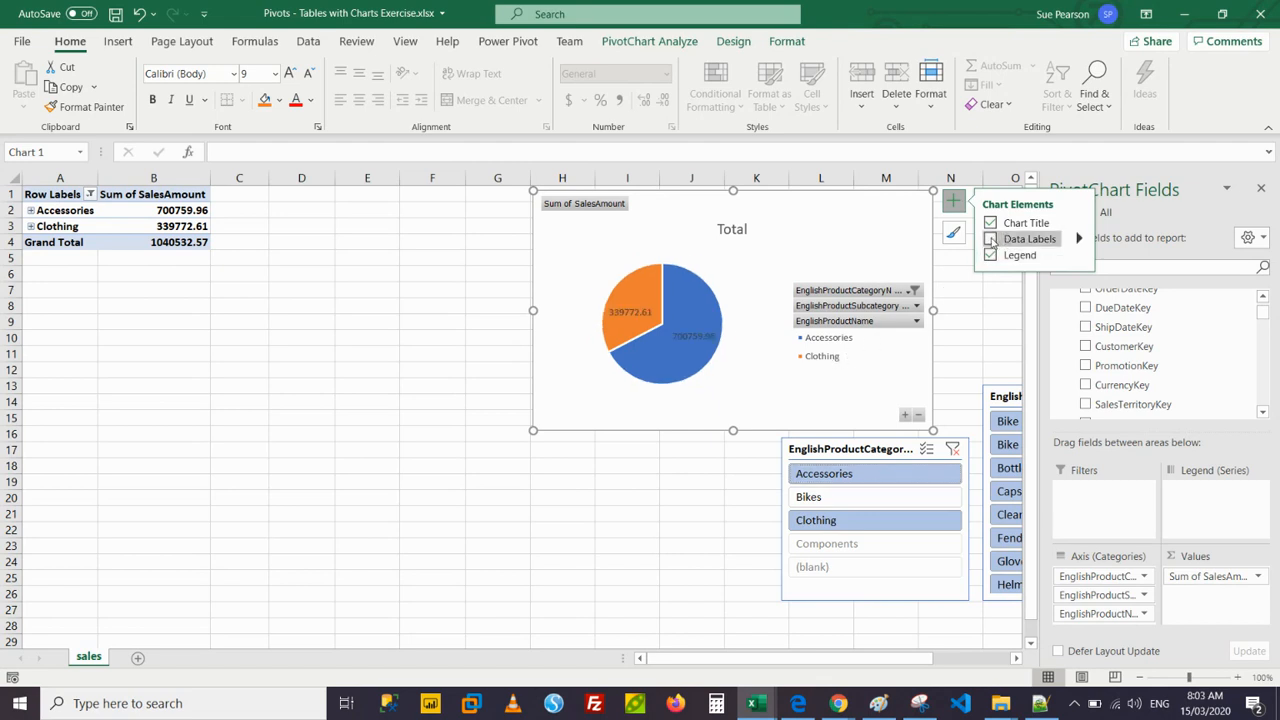
{"action": "left_click", "coordinate": [953, 449]}
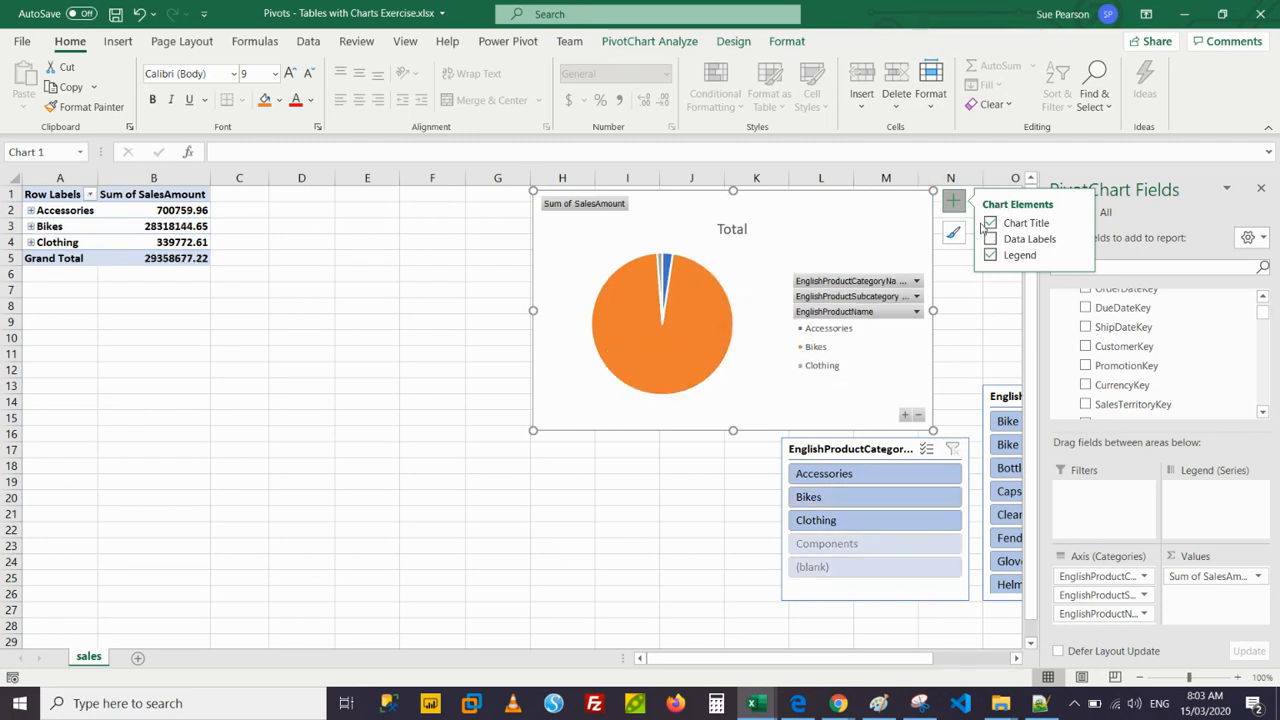
{"action": "left_click", "coordinate": [991, 239]}
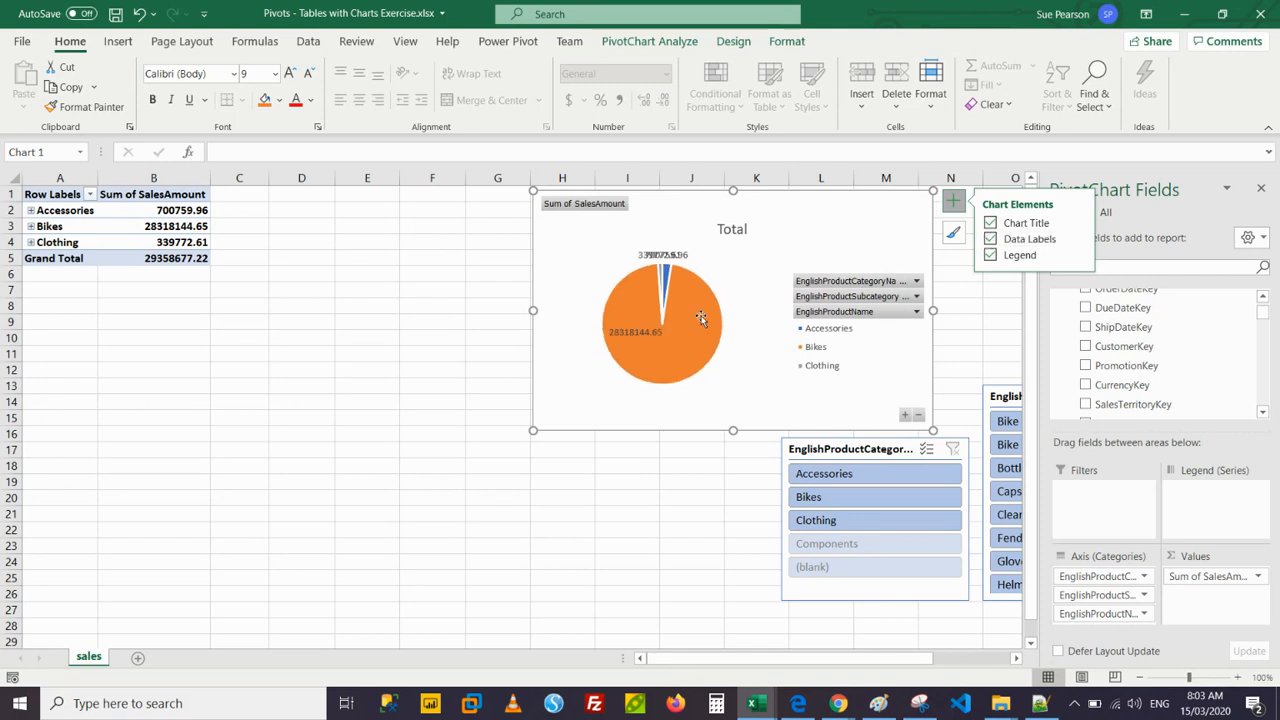
Format the pie chart's data labels to show the percentage instead of the value, and deselect the chart.
{"action": "left_click", "coordinate": [1079, 240]}
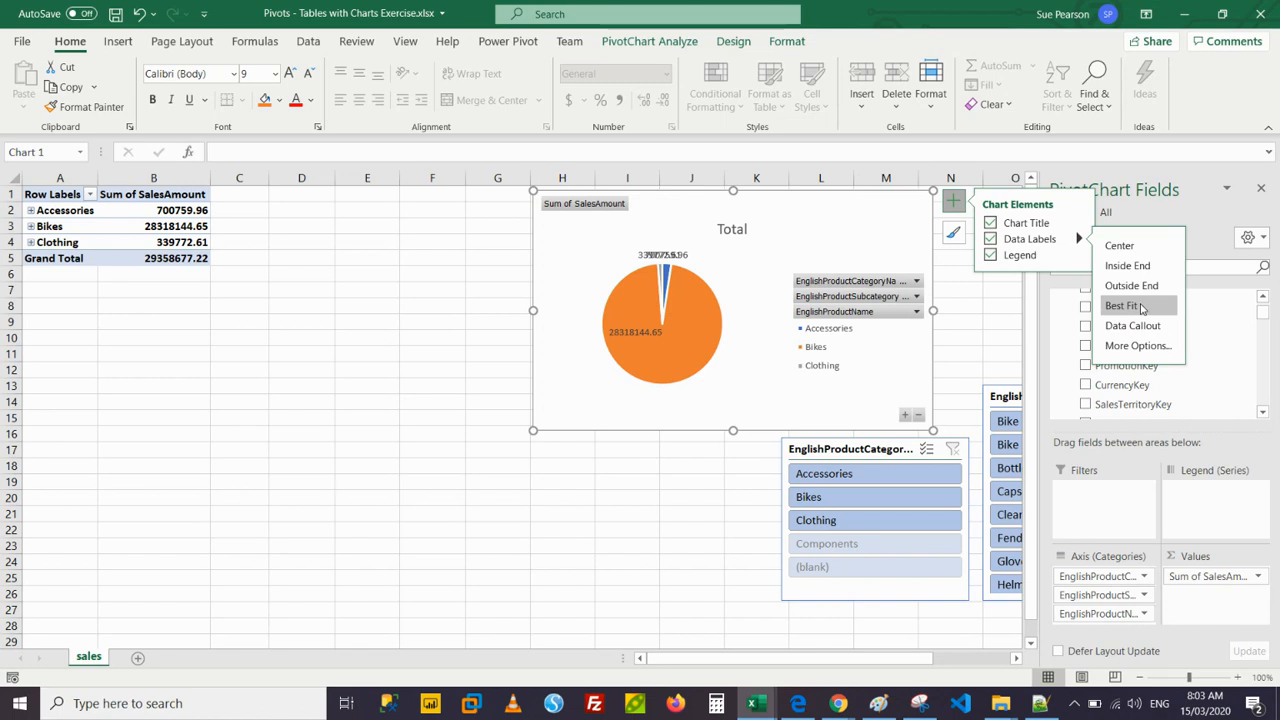
{"action": "left_click", "coordinate": [1150, 346]}
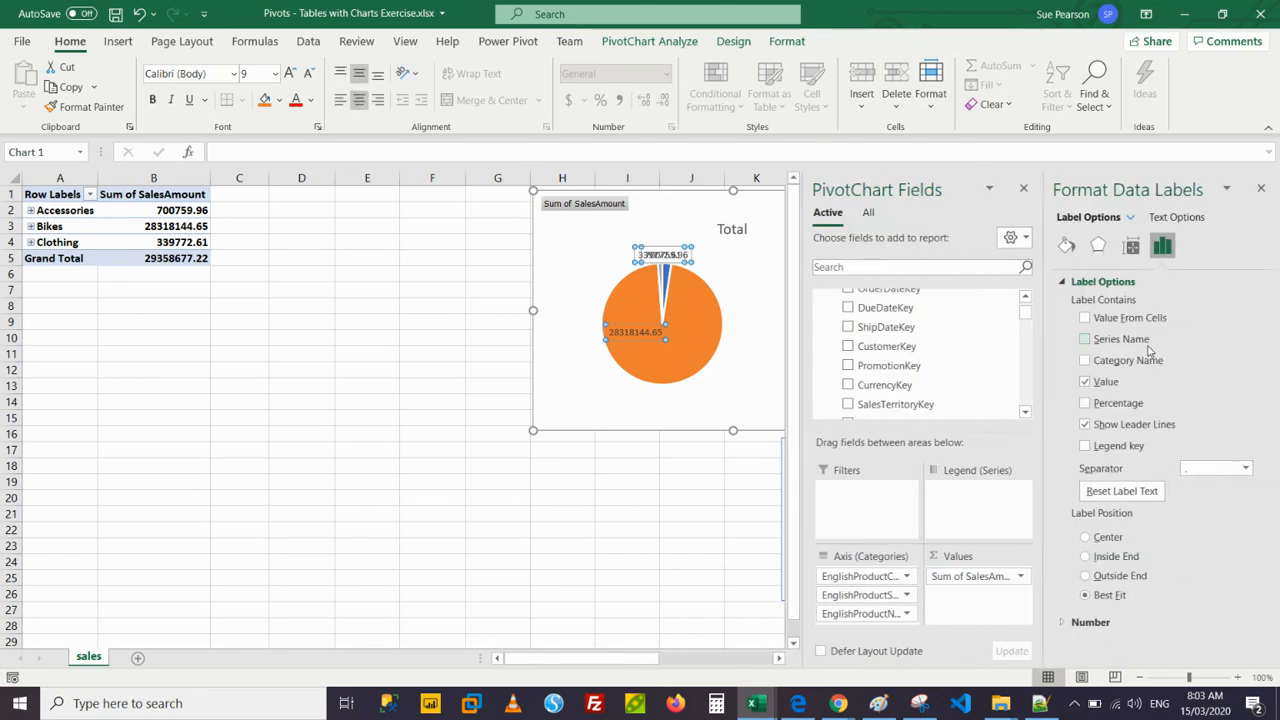
{"action": "left_click", "coordinate": [1085, 381]}
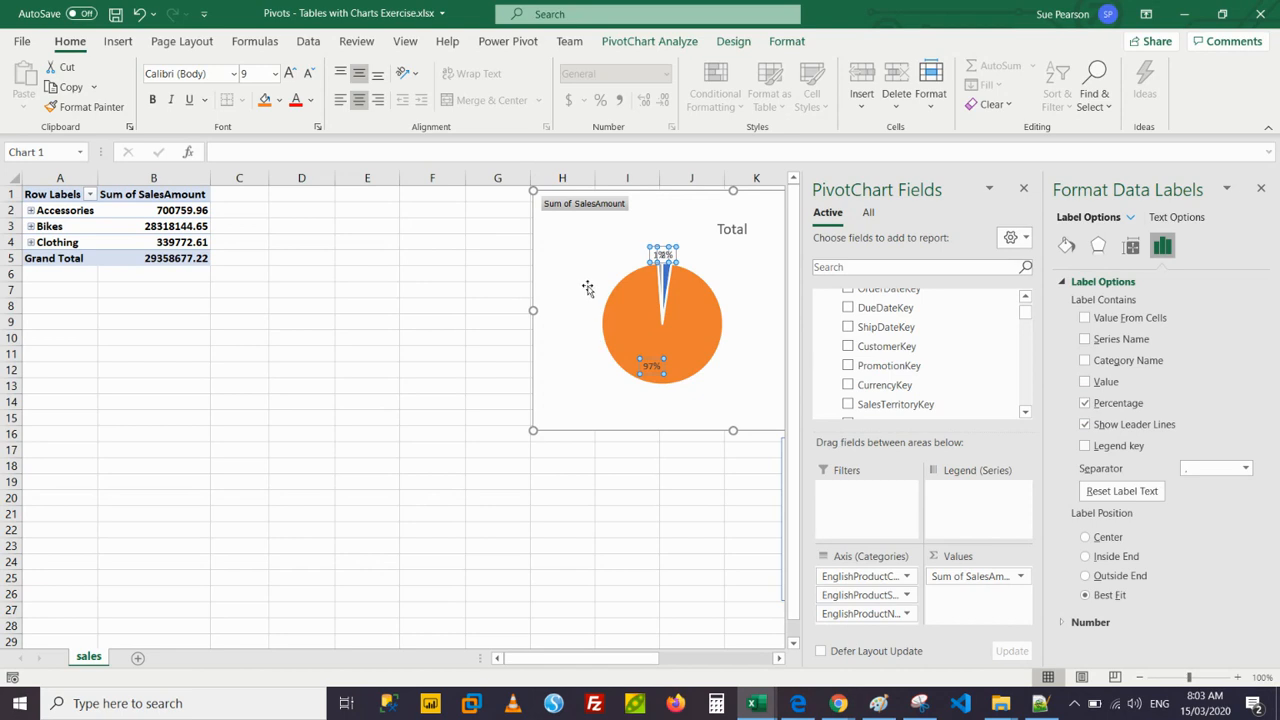
{"action": "left_click", "coordinate": [1263, 190]}
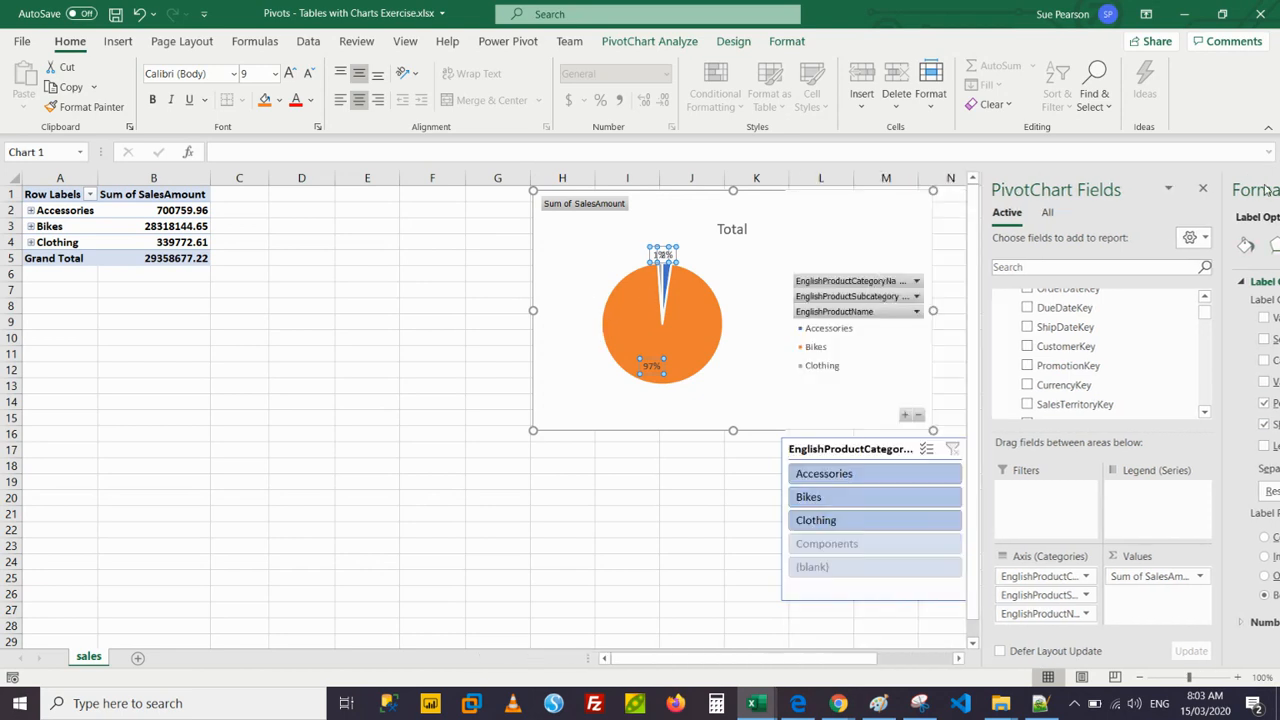
{"action": "left_click", "coordinate": [962, 373]}
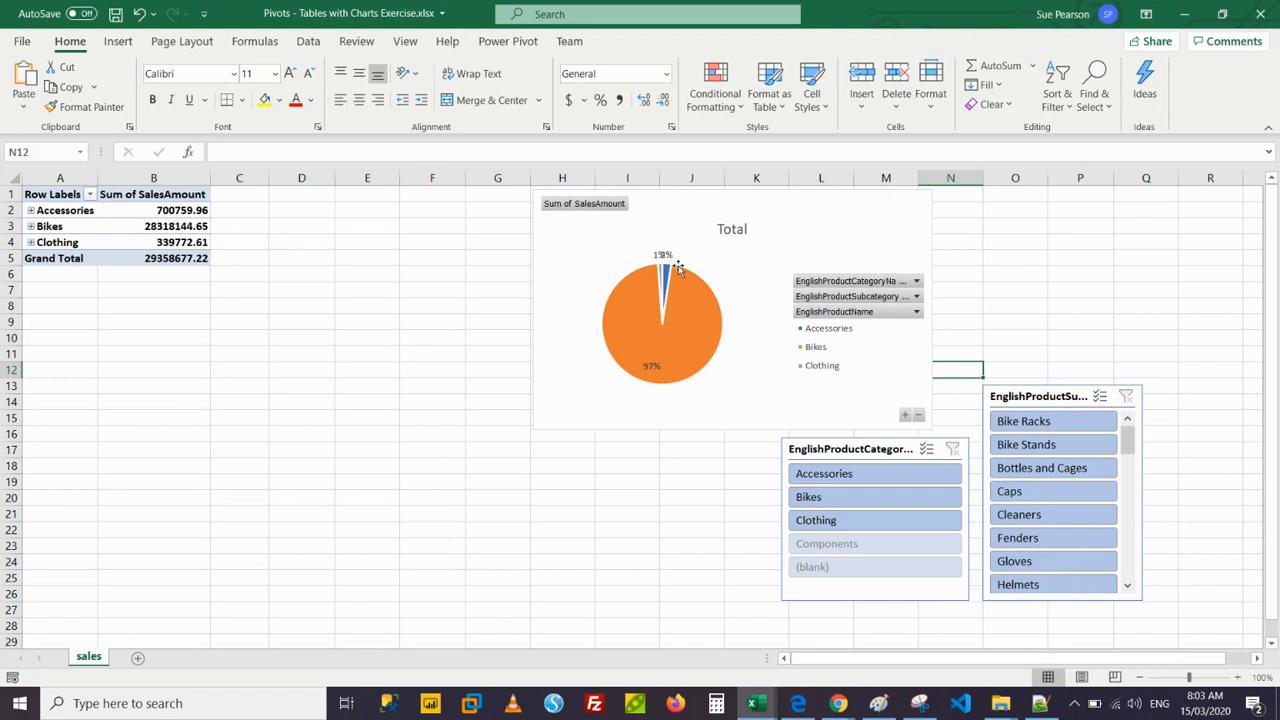
Change the pie chart's data labels to data callouts and deselect the chart.
{"action": "left_click", "coordinate": [901, 238]}
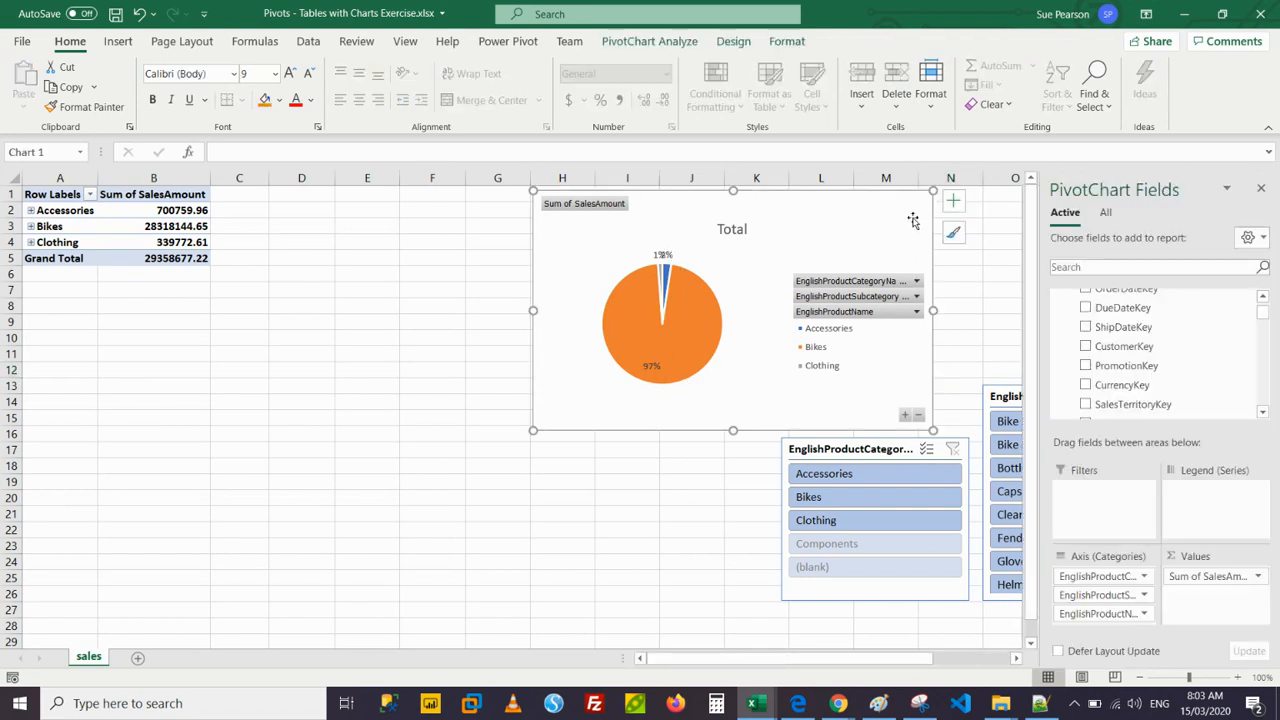
{"action": "left_click", "coordinate": [952, 203]}
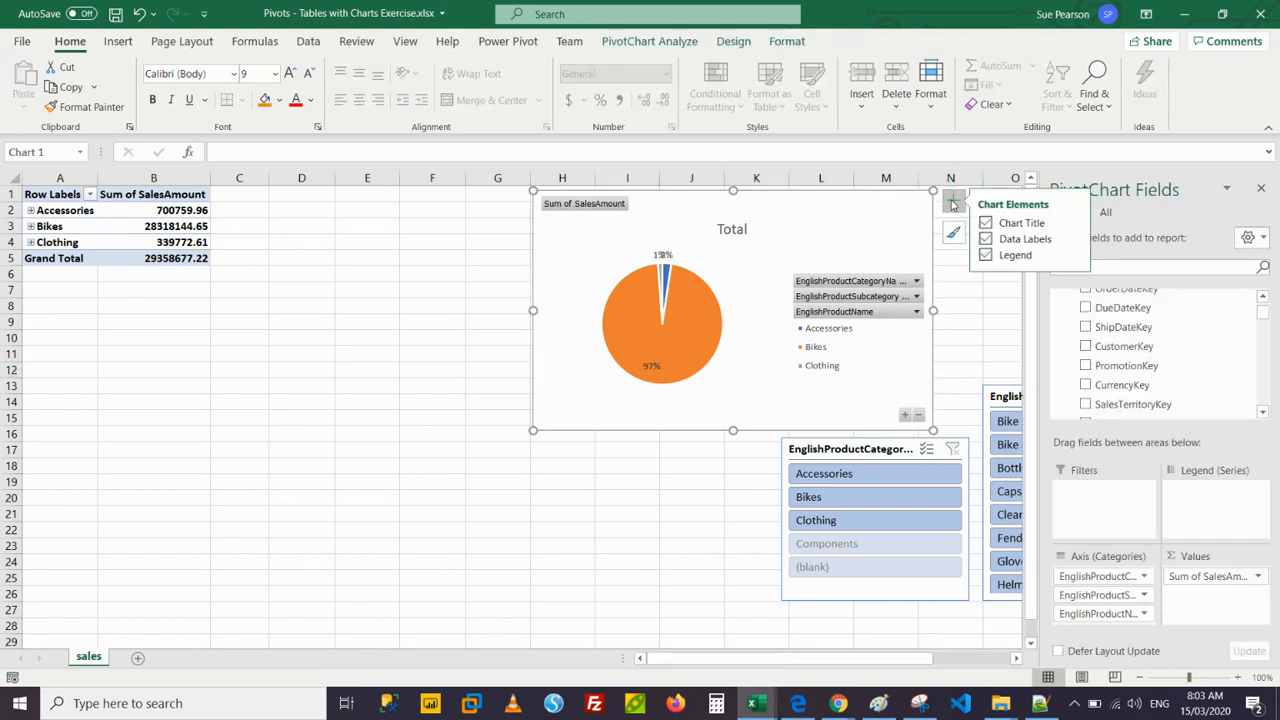
{"action": "left_click", "coordinate": [1079, 239]}
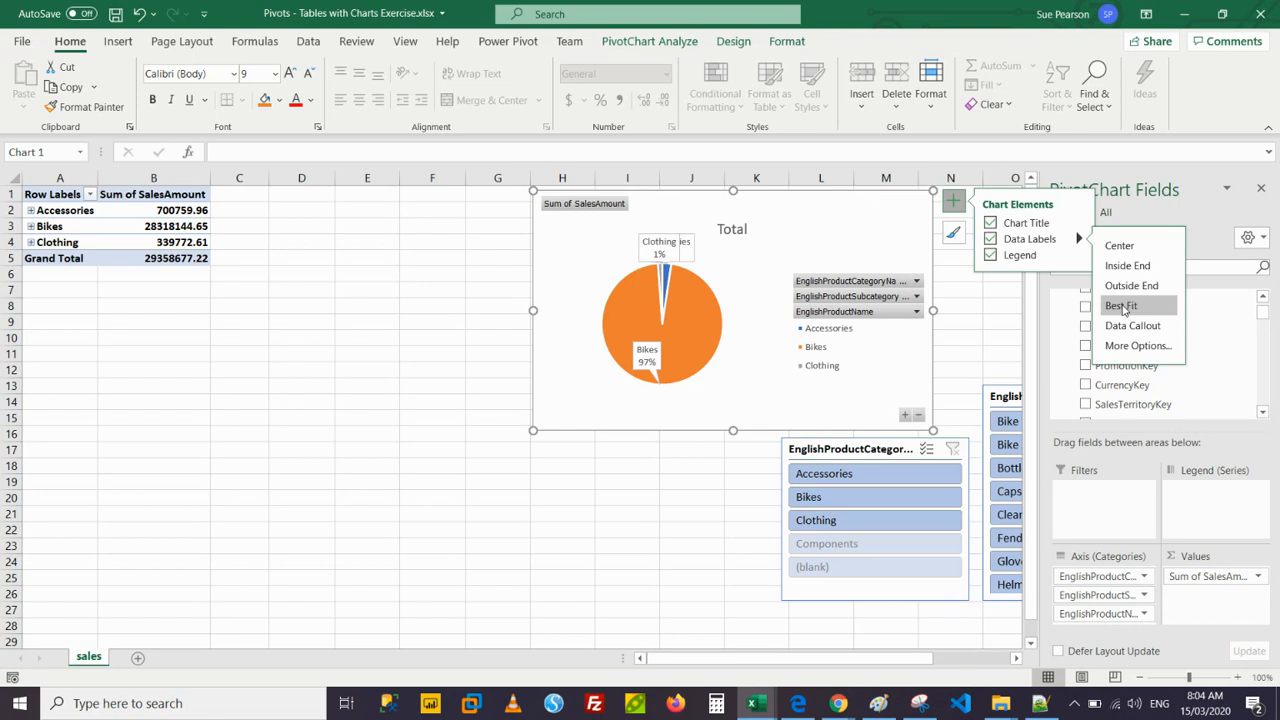
{"action": "left_click", "coordinate": [891, 356]}
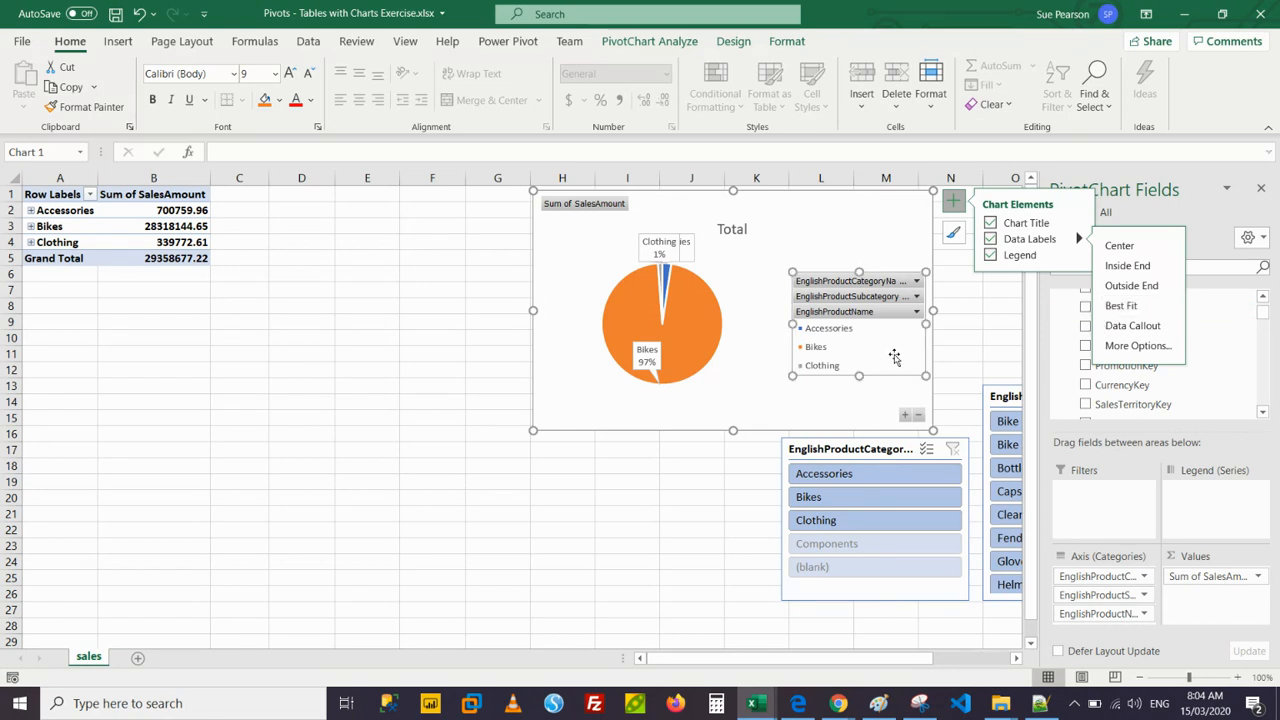
{"action": "left_click", "coordinate": [972, 351]}
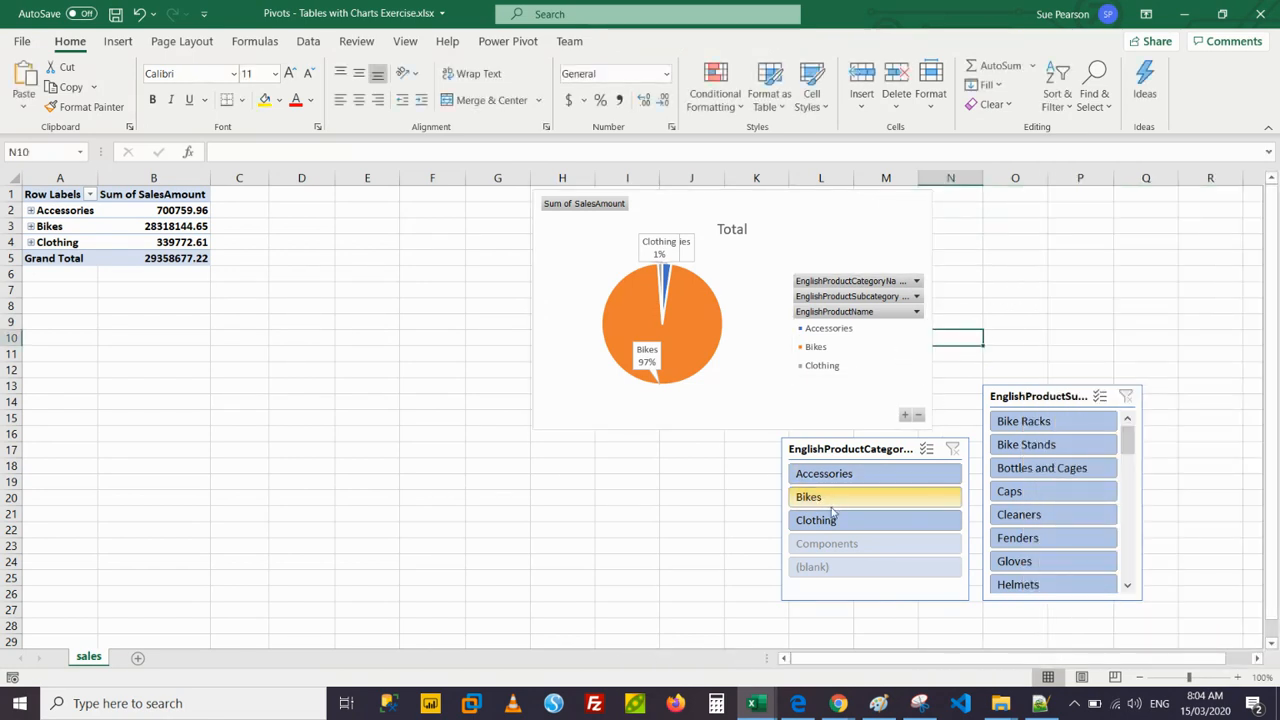
Test the callouts by filtering the category slicer to Clothing, Bikes and Accessories singly, ending with Accessories plus Clothing.
{"action": "left_click", "coordinate": [828, 517]}
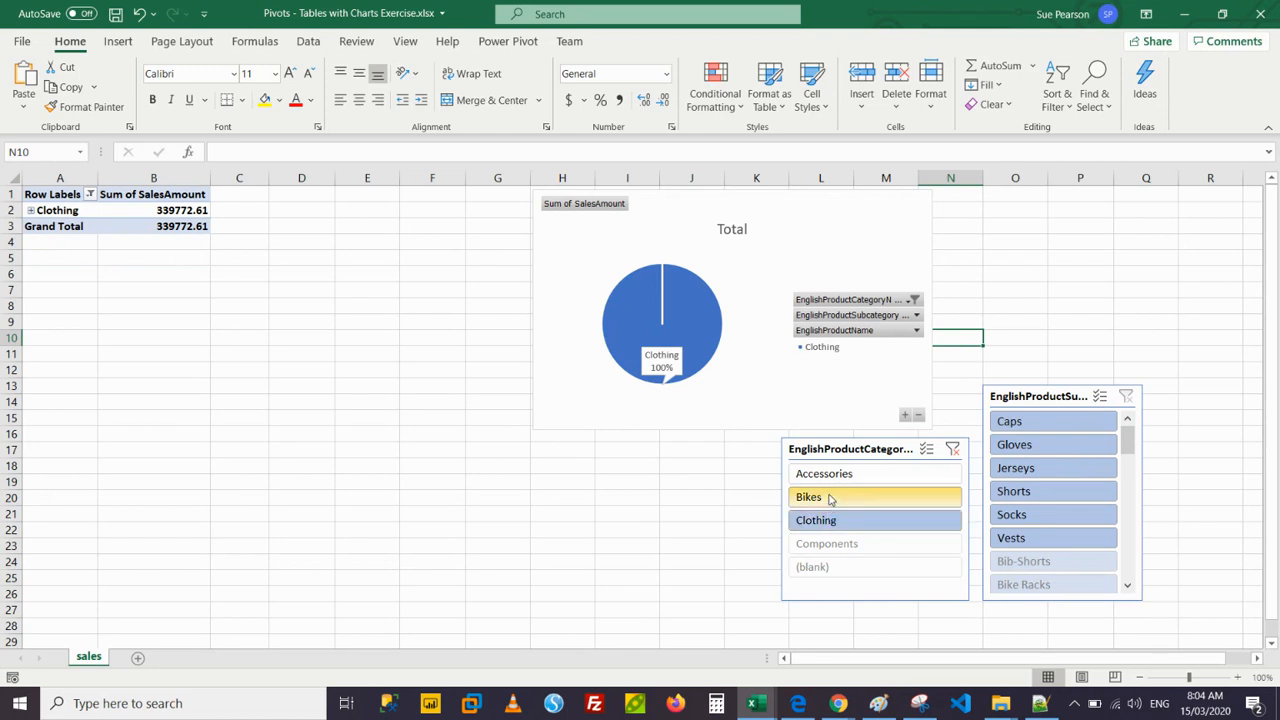
{"action": "left_click", "coordinate": [828, 495]}
{"action": "left_click", "coordinate": [830, 476]}
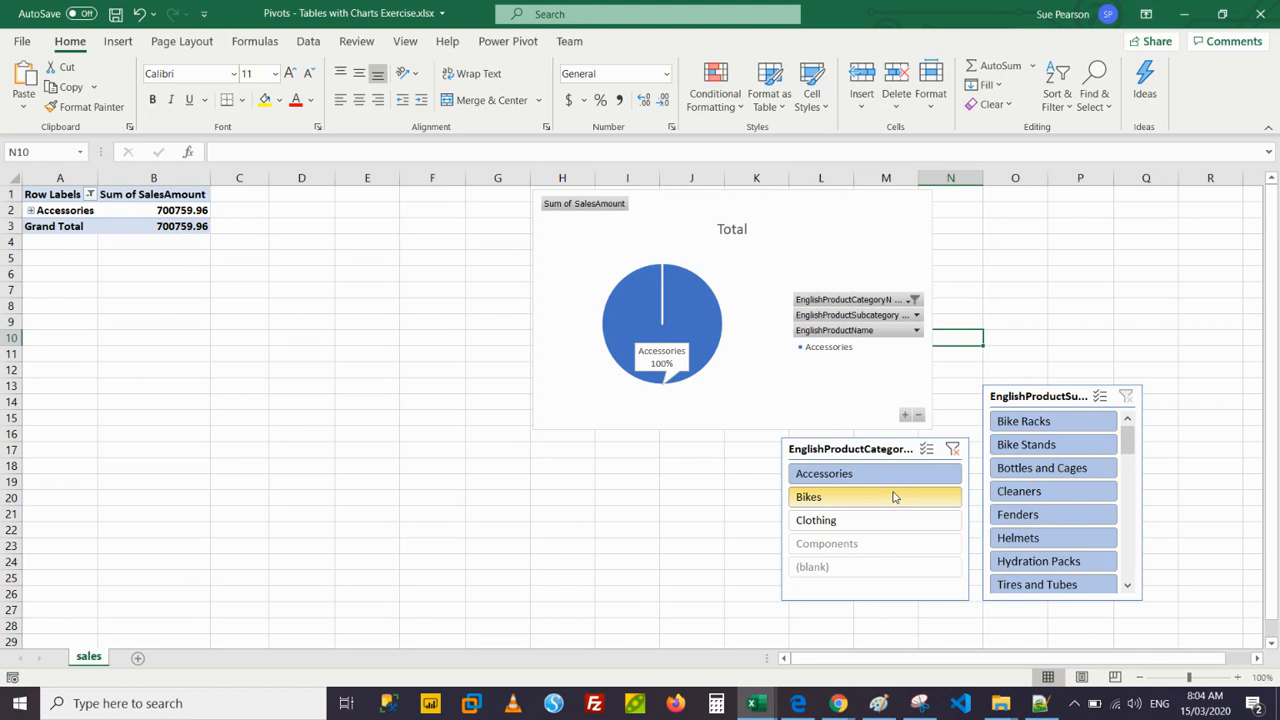
{"action": "left_click", "coordinate": [855, 519], "text": "ctrl"}
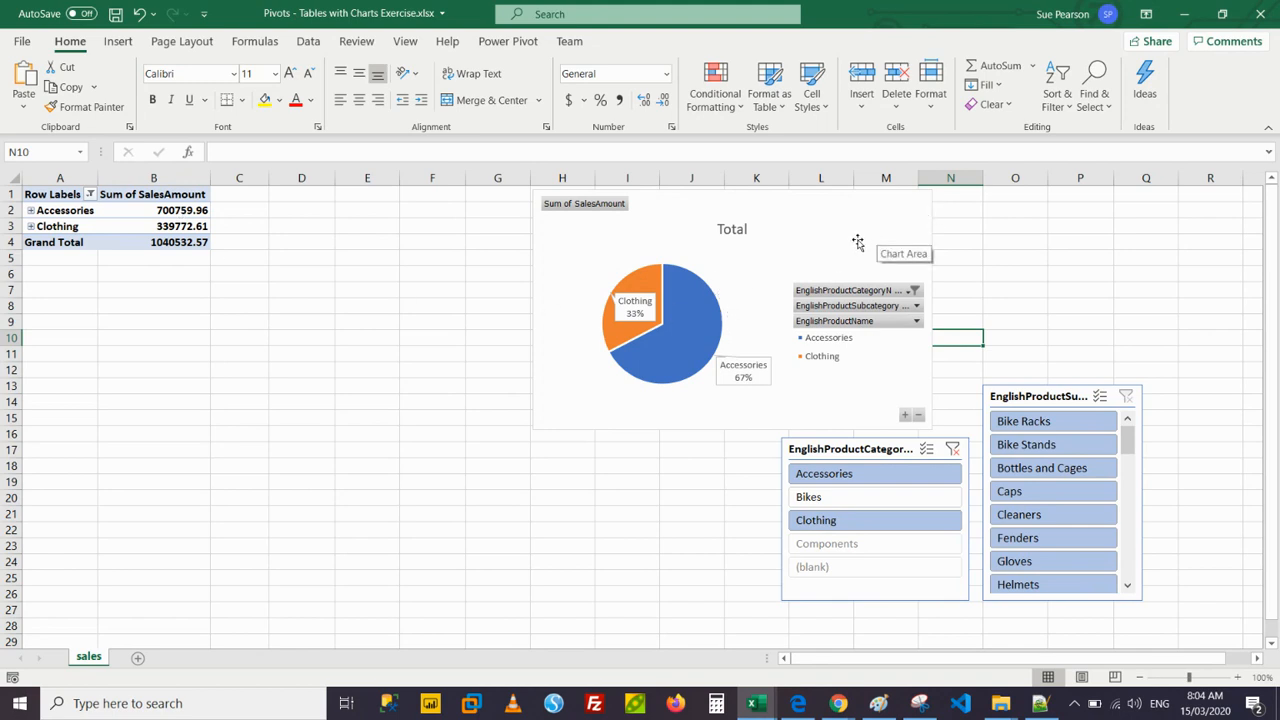
Change the pie chart's title to "Sales by Category" and clear the category slicer's filter.
{"action": "left_click", "coordinate": [732, 229]}
{"action": "double_click", "coordinate": [732, 229]}
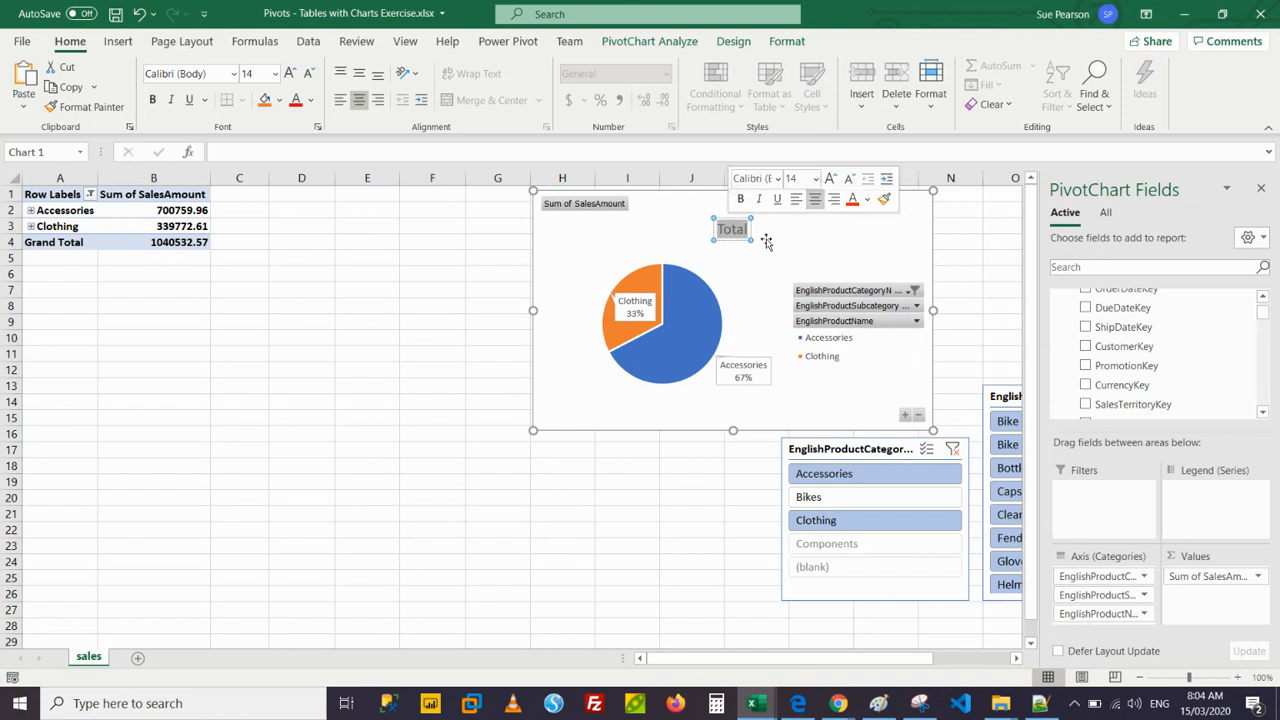
{"action": "type", "text": "Sales"}
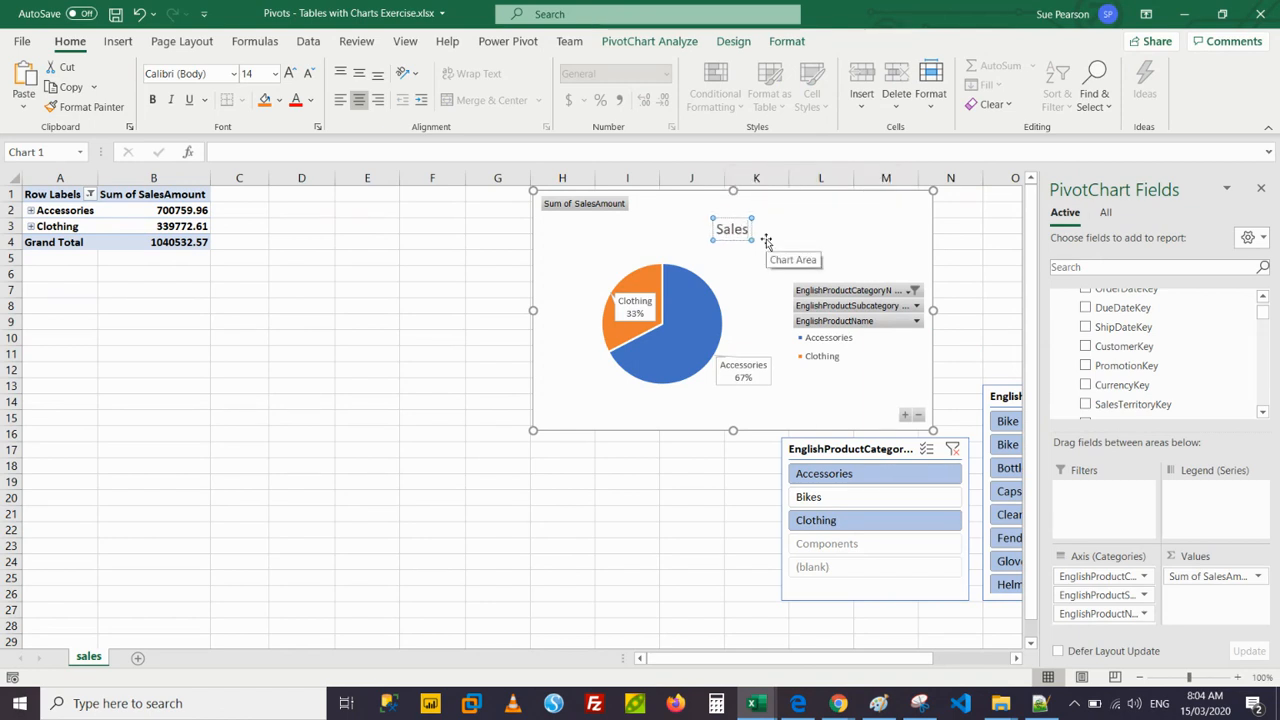
{"action": "type", "text": " by Category"}
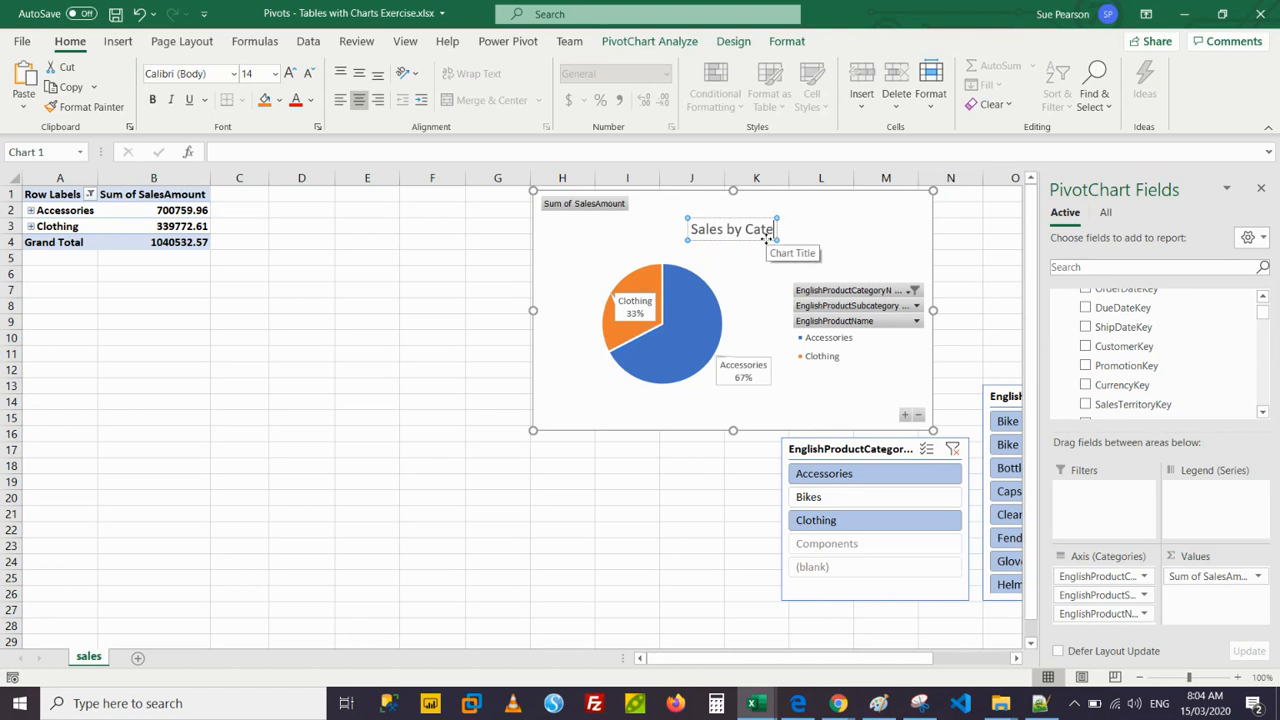
{"action": "left_click", "coordinate": [757, 300]}
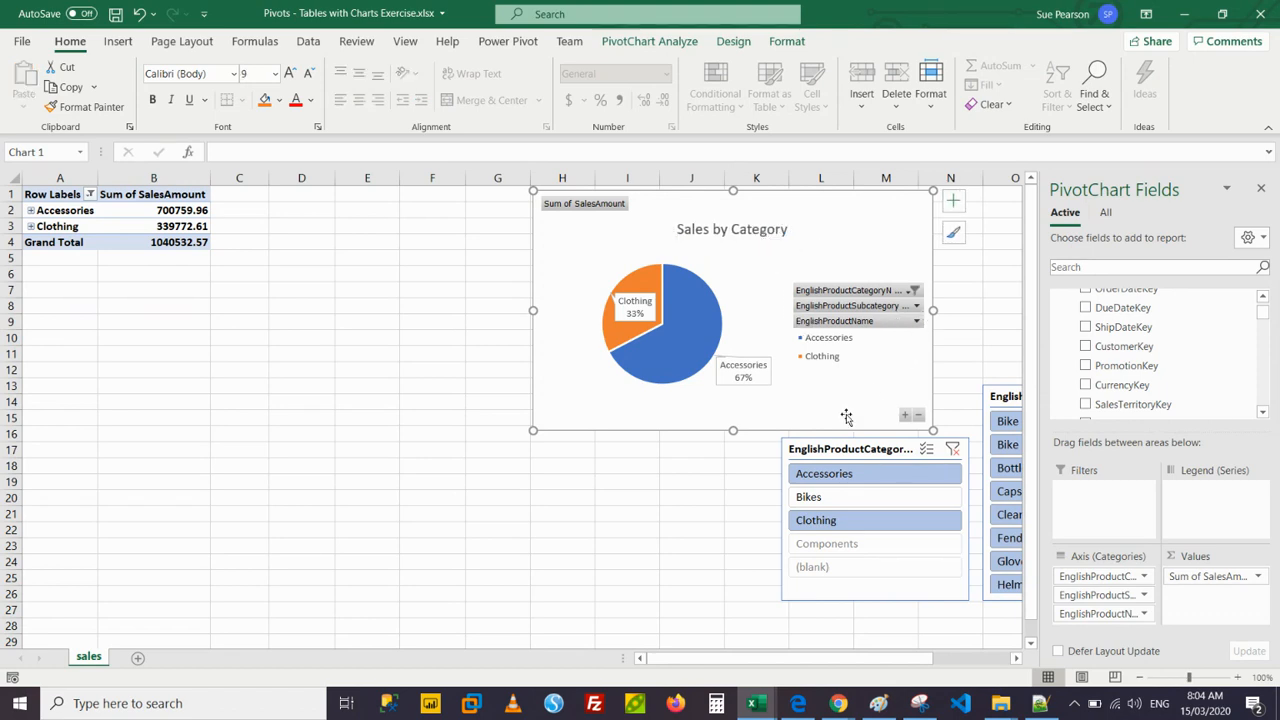
{"action": "left_click", "coordinate": [955, 452]}
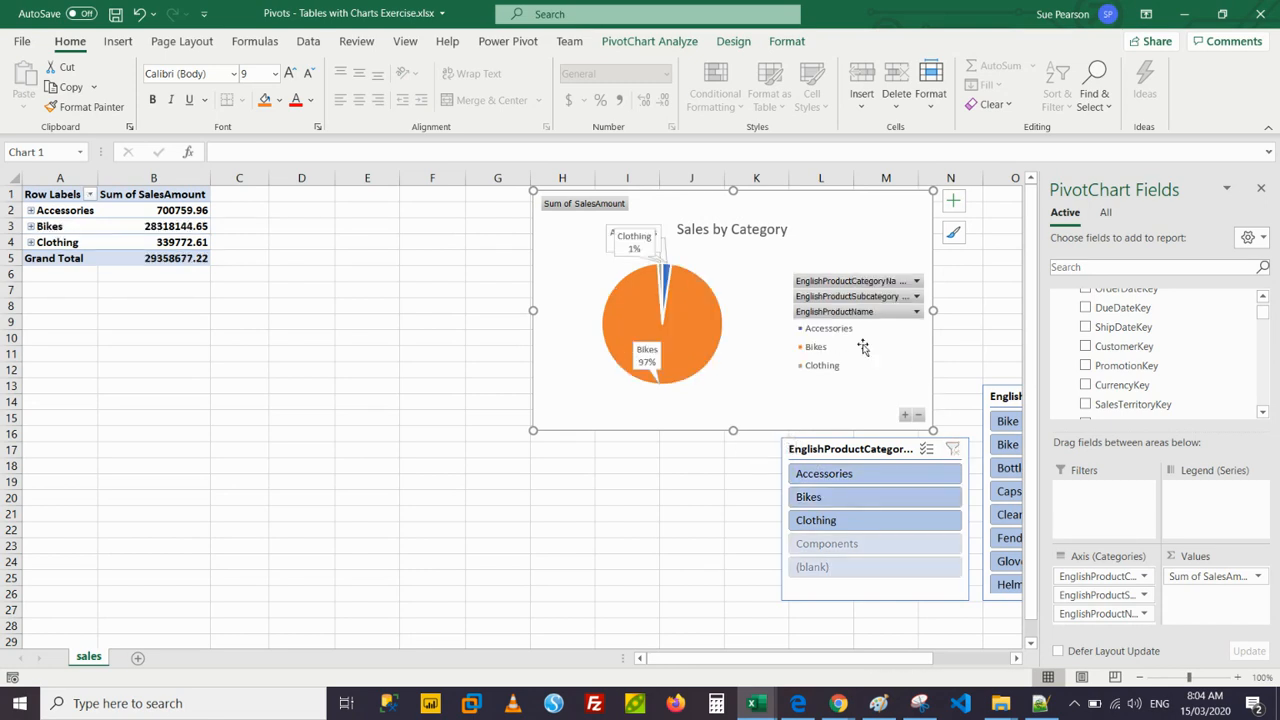
Expand the Accessories category in the pivot table to list its subcategories.
{"action": "left_click", "coordinate": [172, 211]}
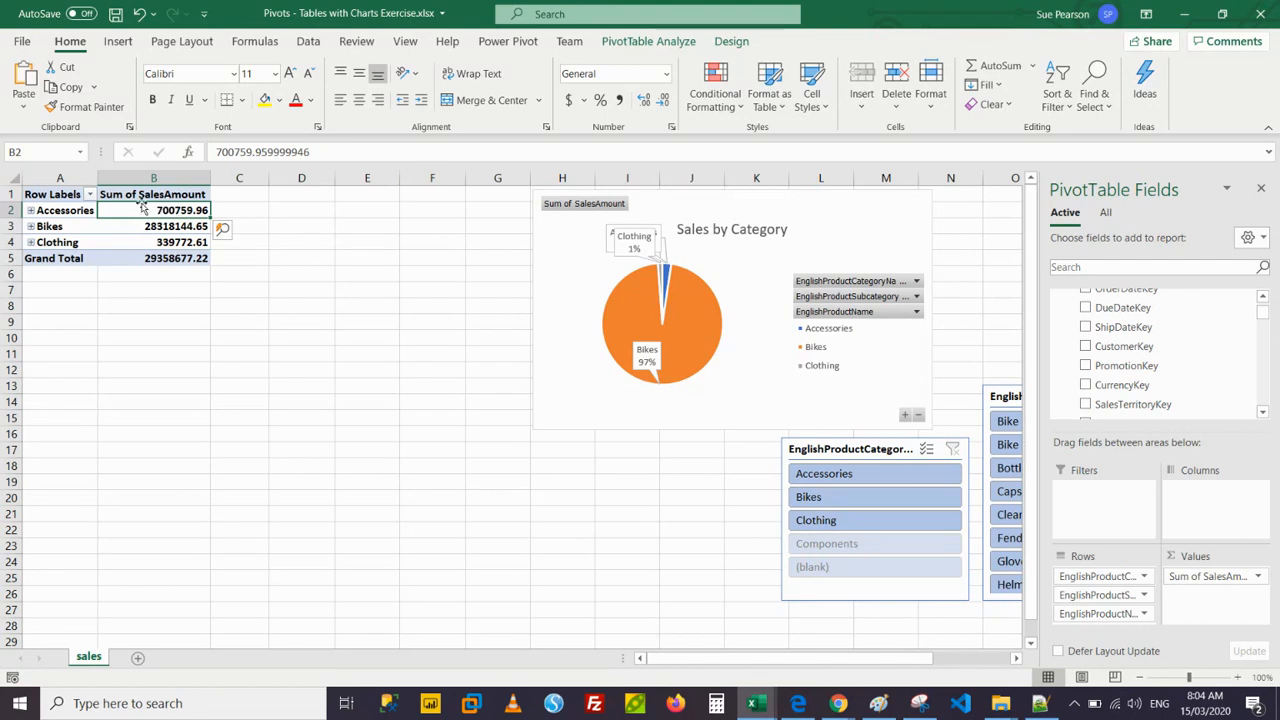
{"action": "mouse_move", "coordinate": [178, 207]}
{"action": "left_click", "coordinate": [31, 210]}
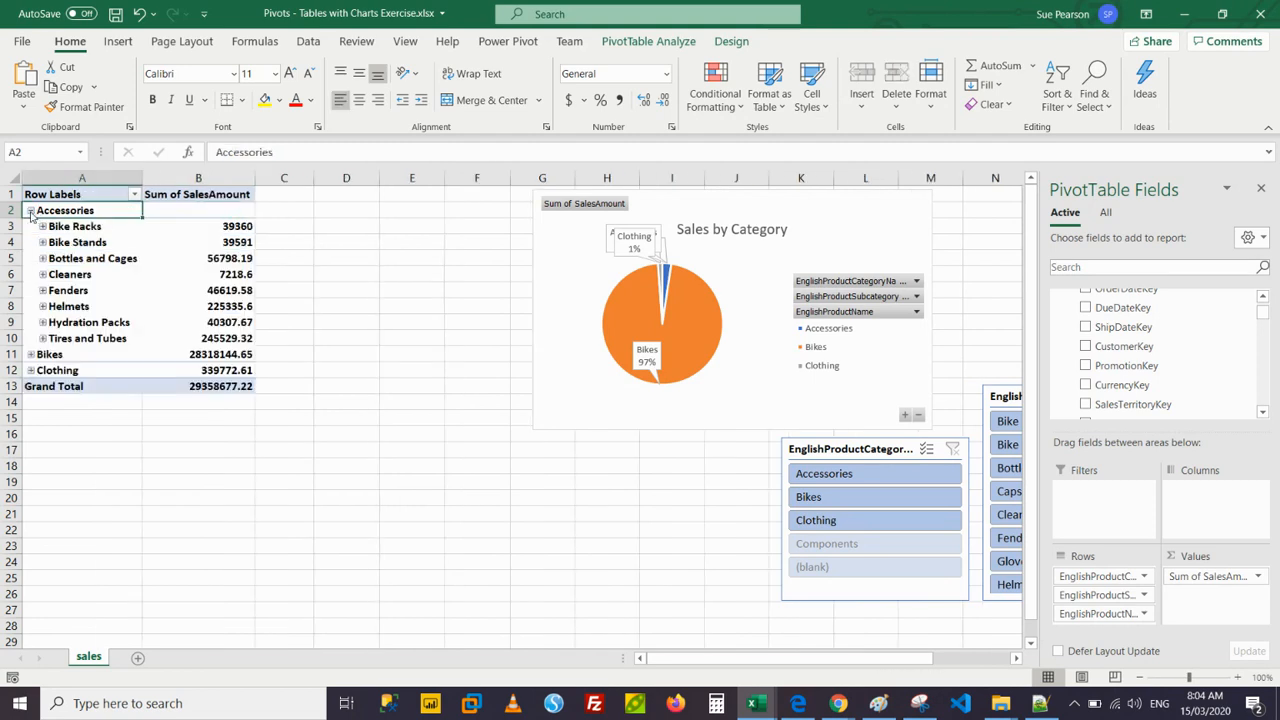
{"action": "right_click", "coordinate": [227, 233]}
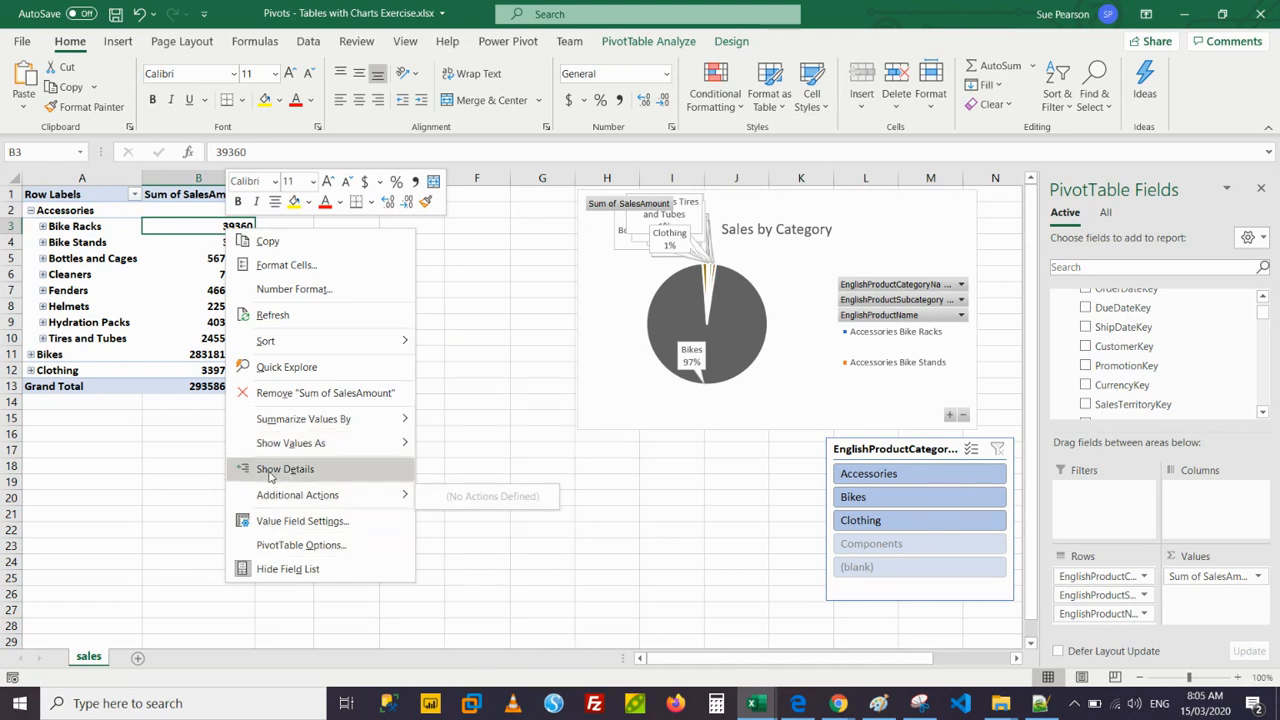
{"action": "key", "text": "Escape"}
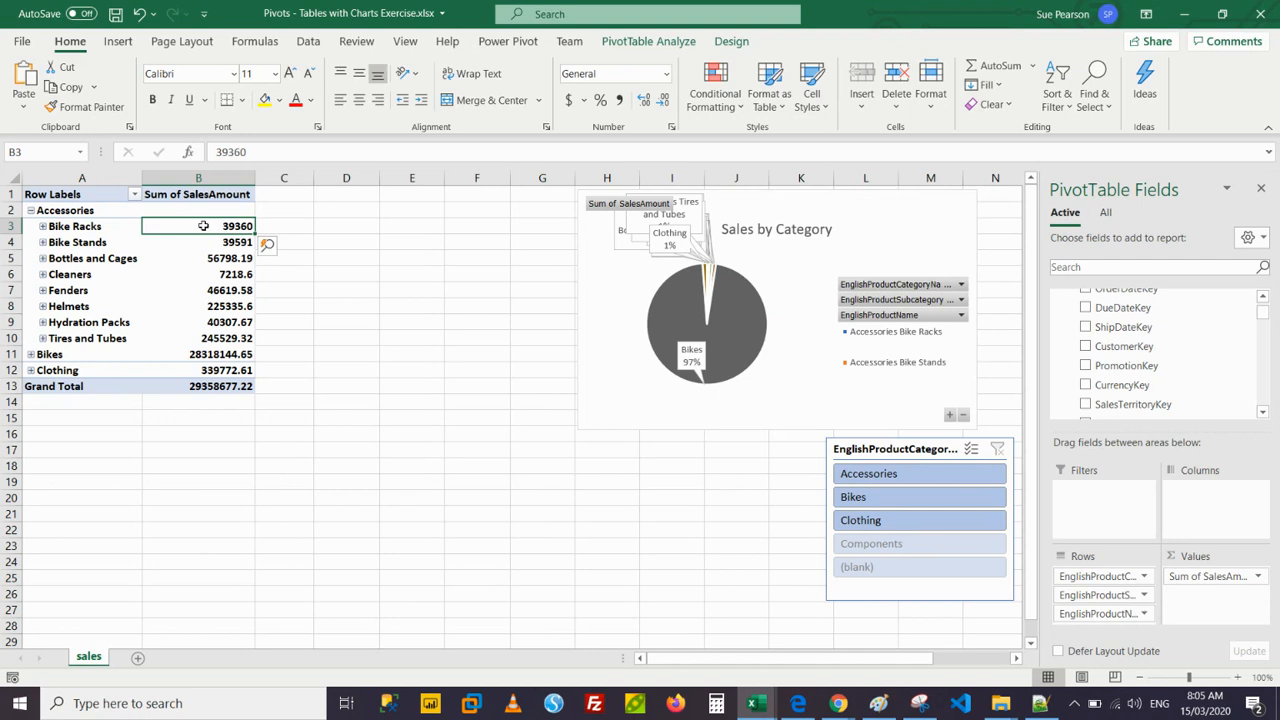
{"action": "right_click", "coordinate": [203, 226]}
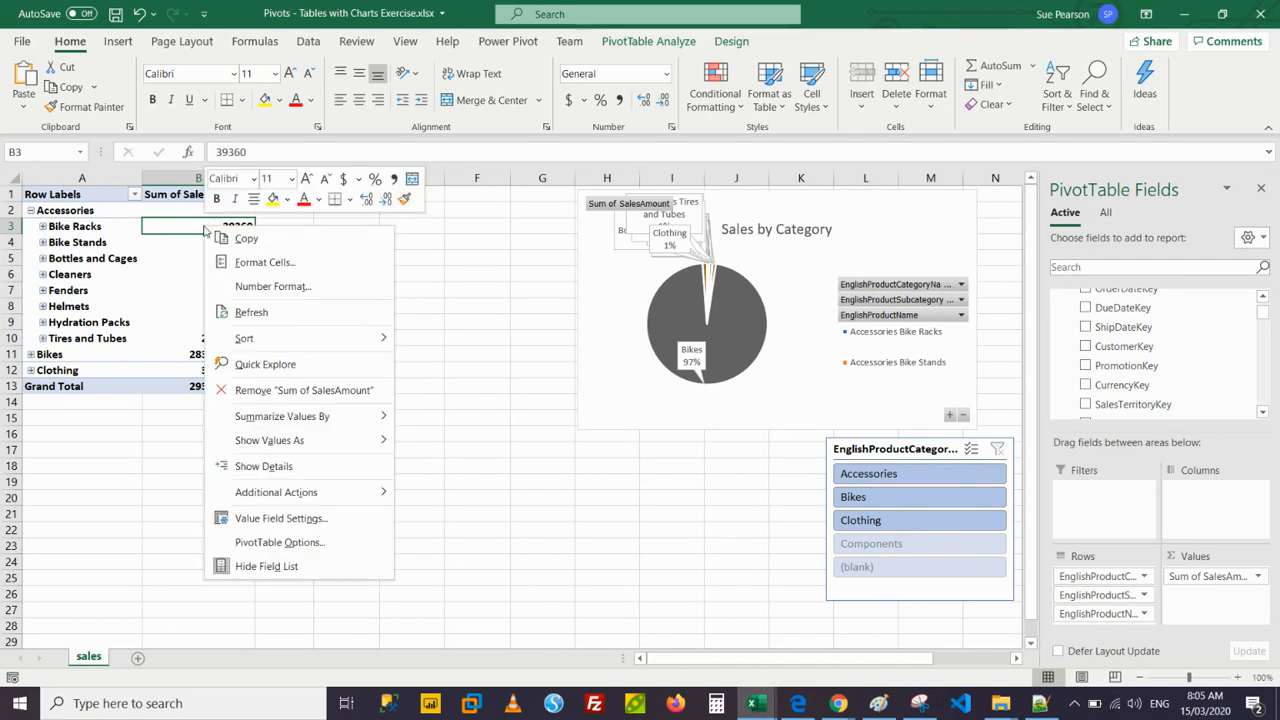
{"action": "key", "text": "Escape"}
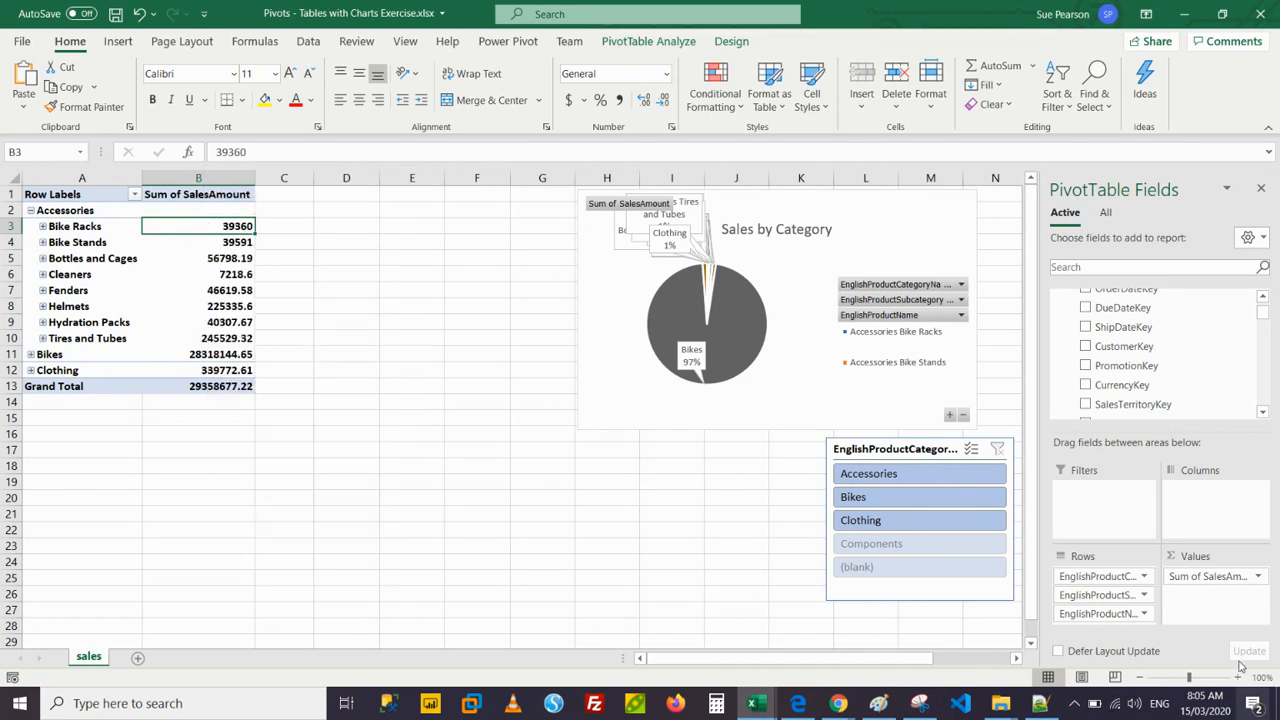
Format the Sum of SalesAmount value field as Number with a thousands separator and zero decimal places.
{"action": "left_click", "coordinate": [1258, 578]}
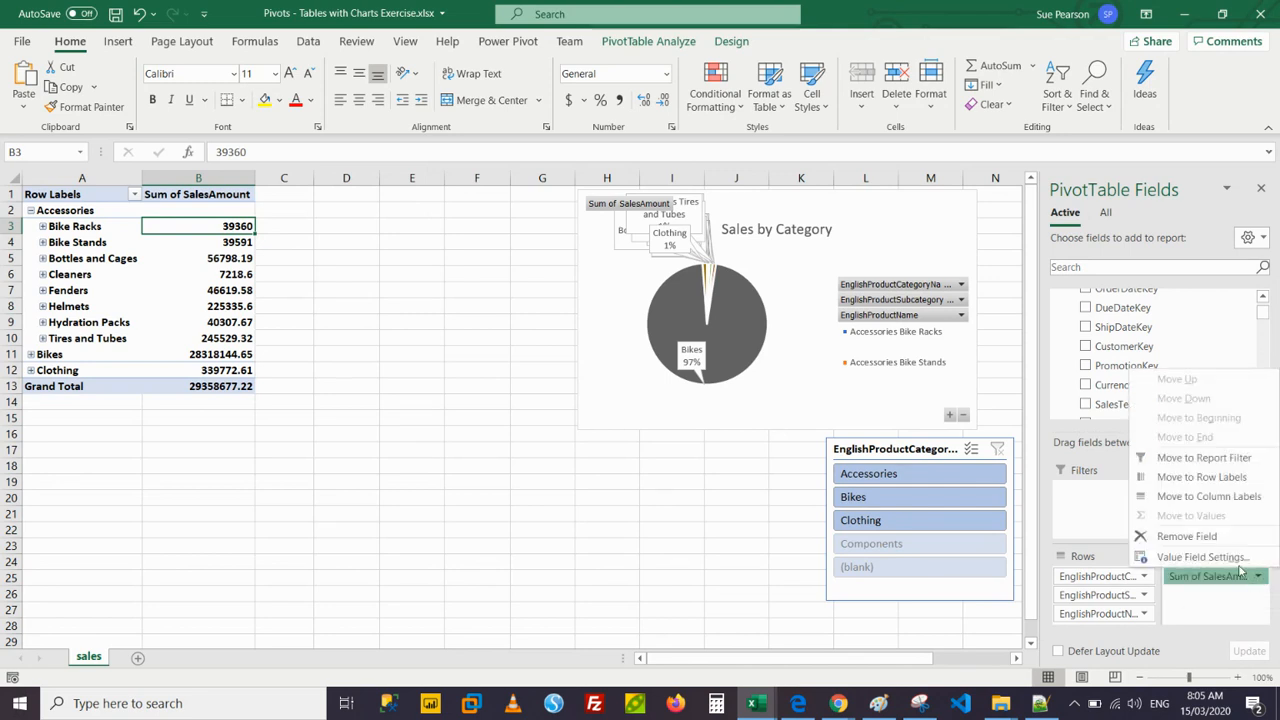
{"action": "left_click", "coordinate": [1220, 561]}
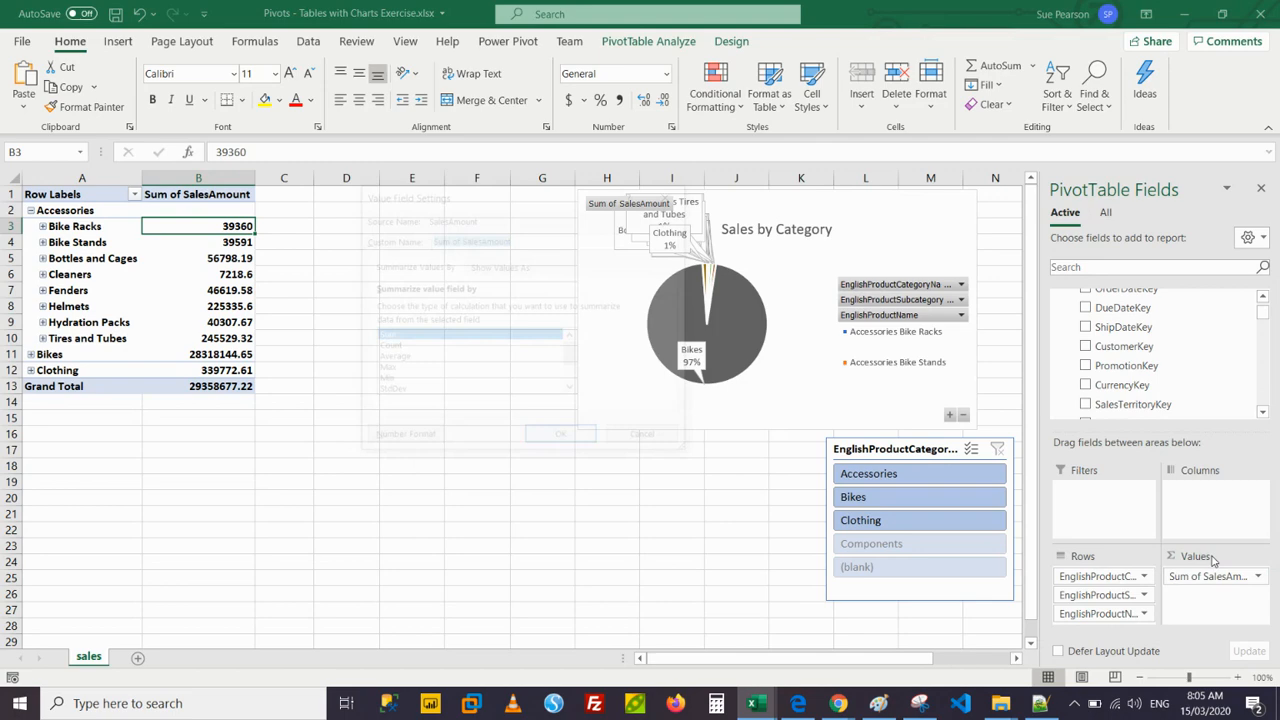
{"action": "left_click", "coordinate": [400, 438]}
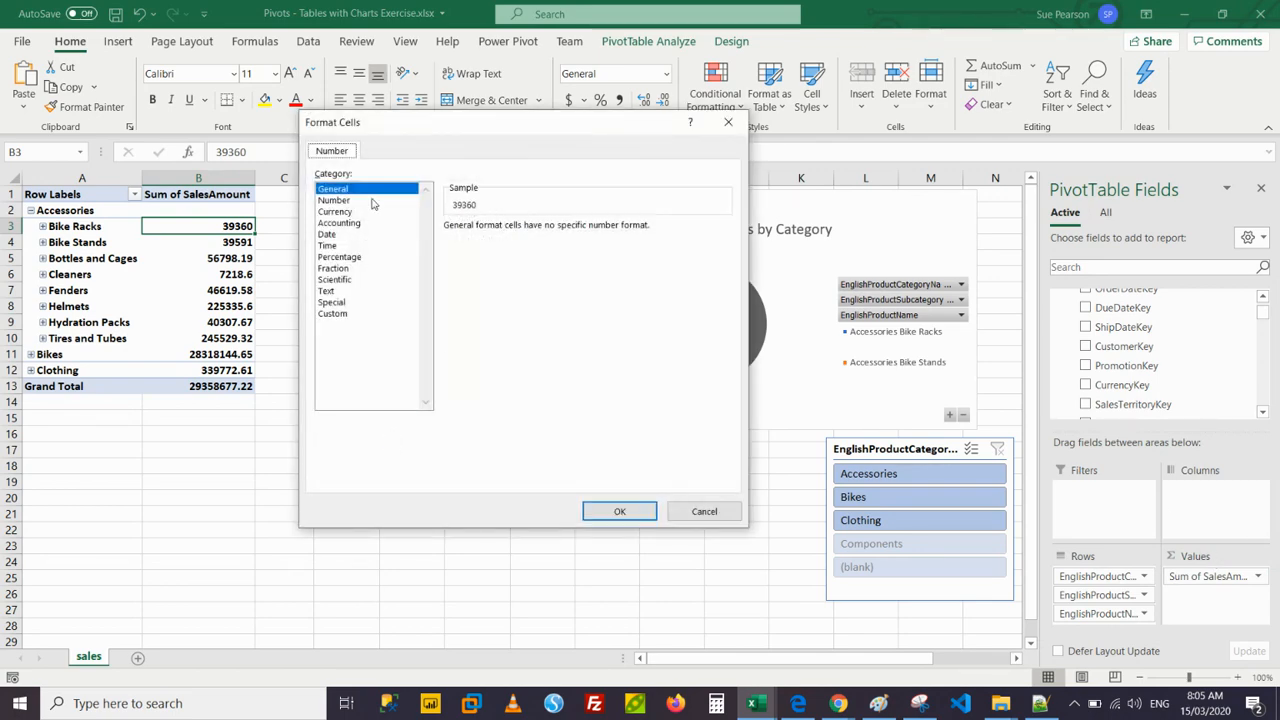
{"action": "left_click", "coordinate": [362, 201]}
{"action": "left_click", "coordinate": [448, 248]}
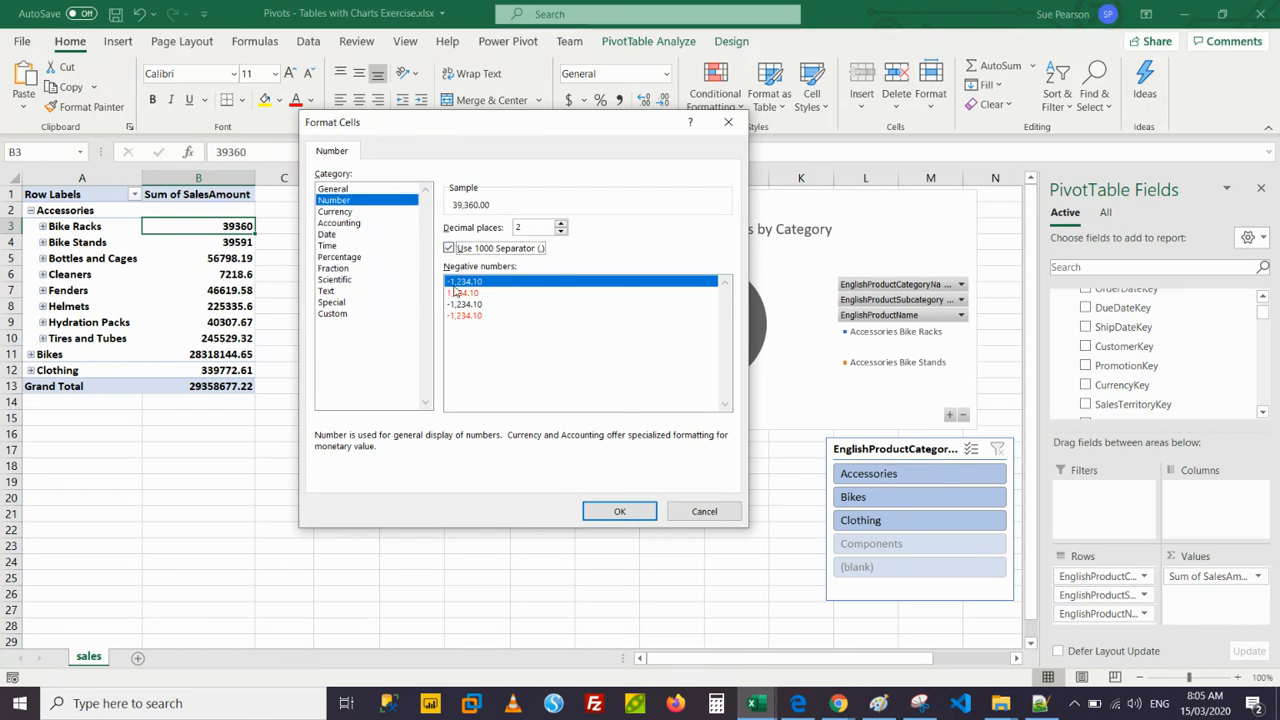
{"action": "left_click", "coordinate": [561, 232]}
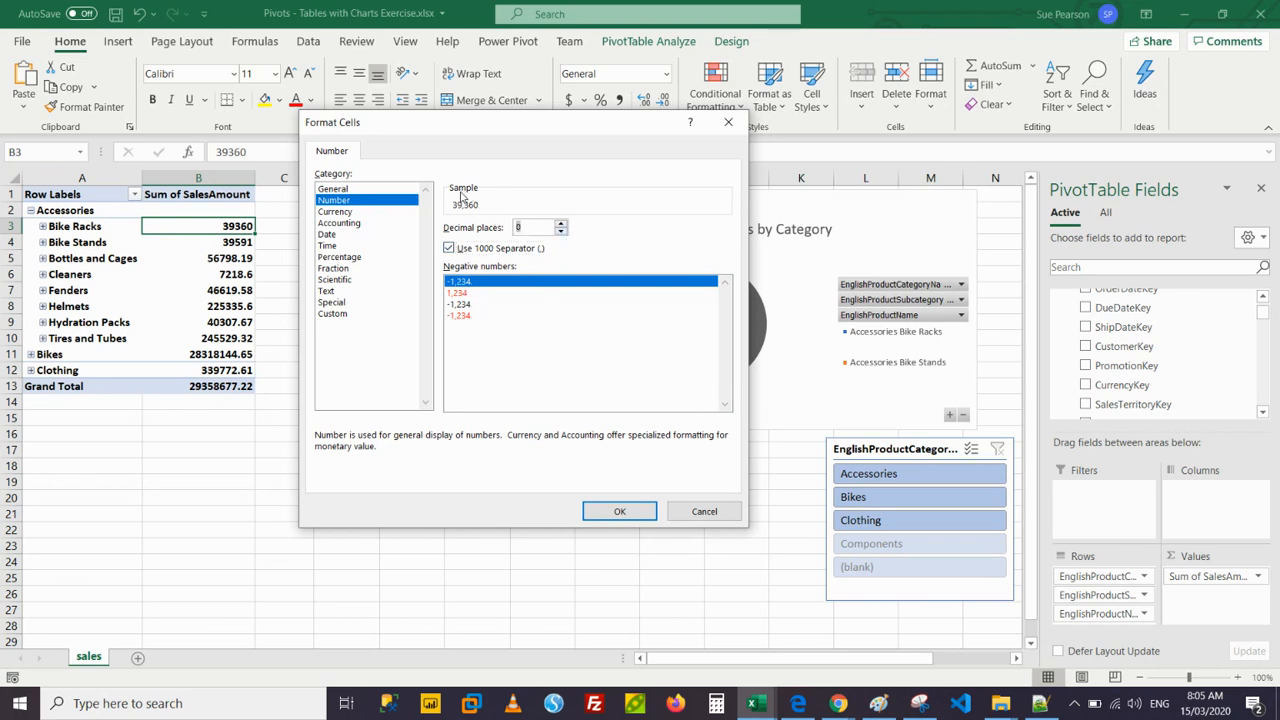
{"action": "left_click", "coordinate": [614, 512]}
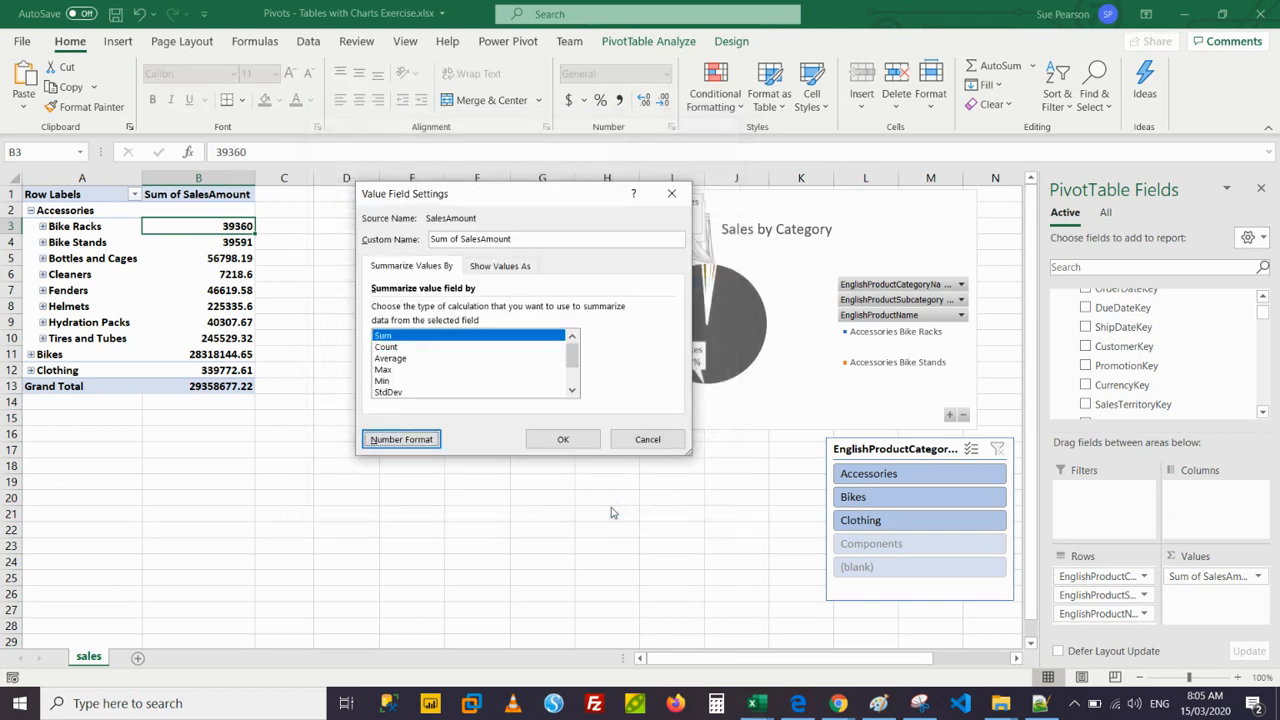
{"action": "left_click", "coordinate": [570, 440]}
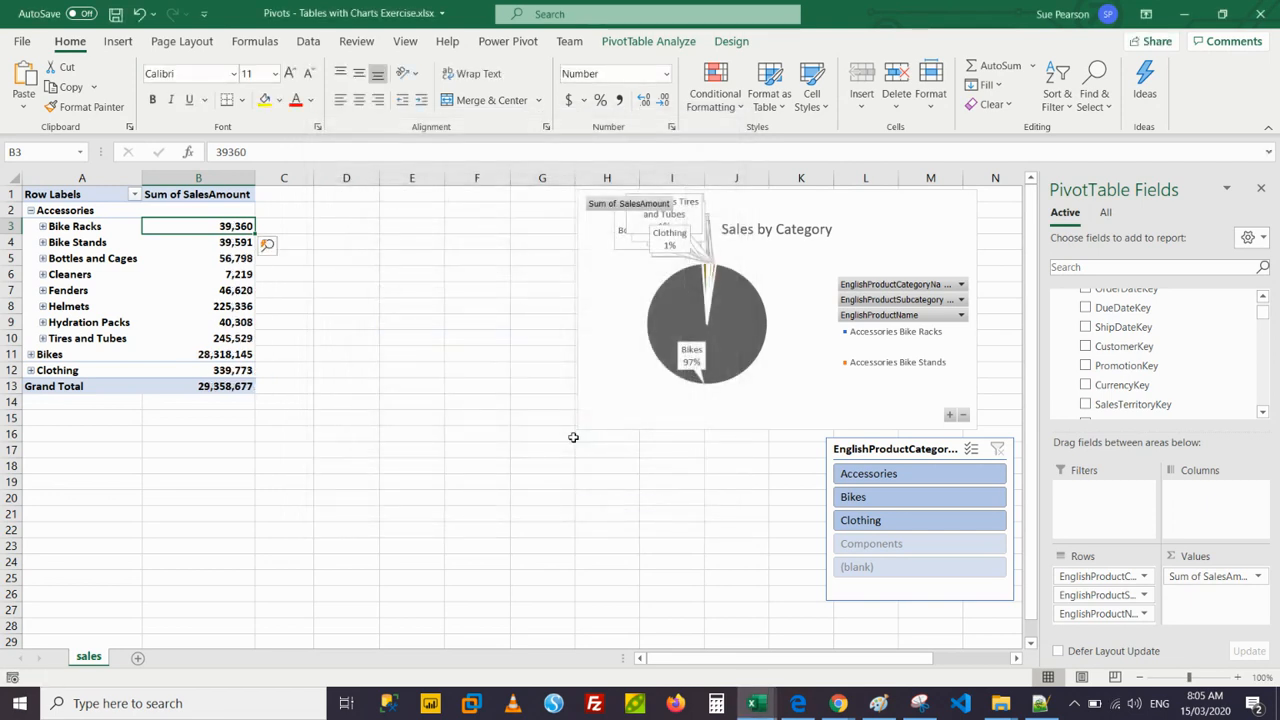
Filter the category slicer to Accessories and collapse the Accessories row in the pivot table.
{"action": "left_click", "coordinate": [857, 478]}
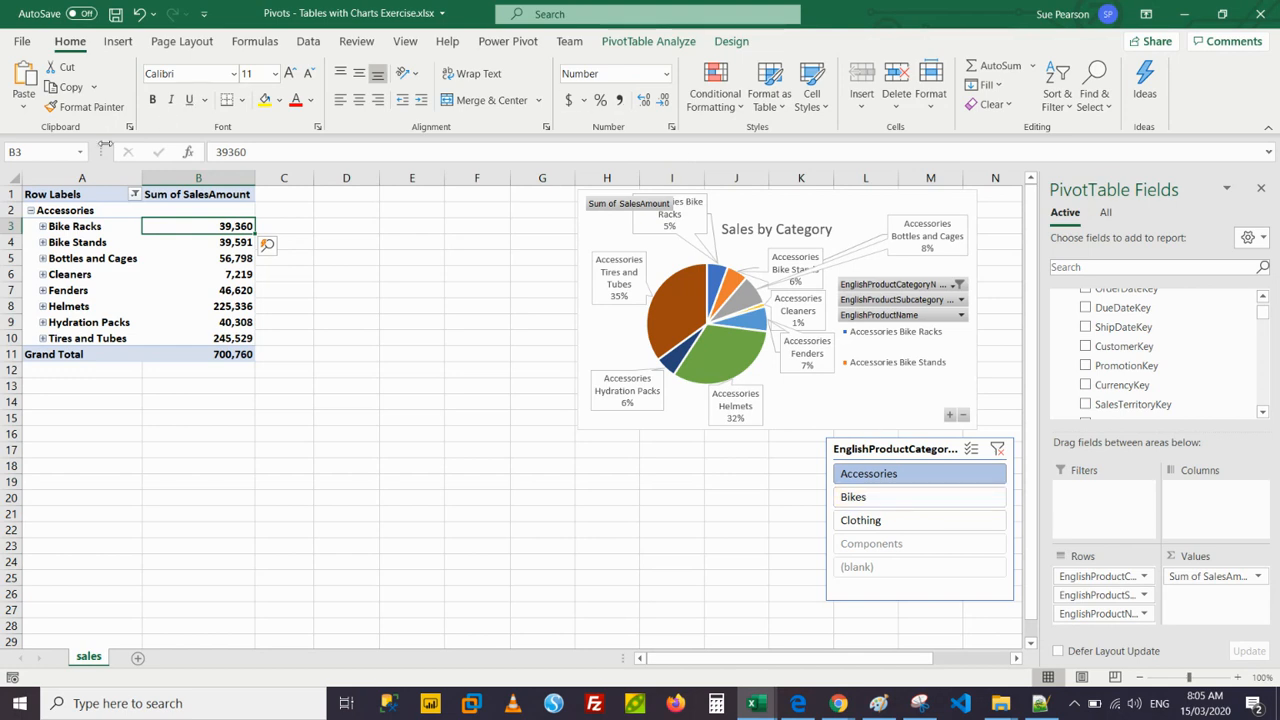
{"action": "left_click", "coordinate": [31, 211]}
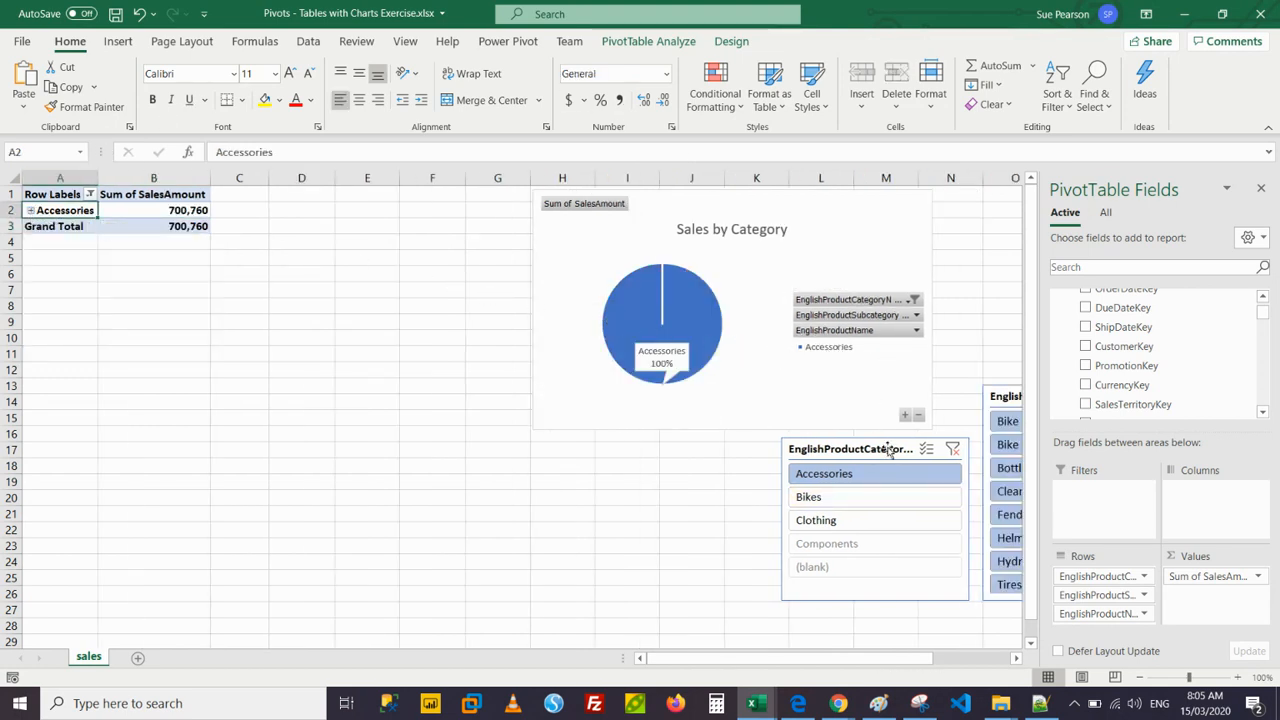
Test the pie chart by slicing to Bikes, Clothing, and Clothing plus Accessories, ending with the category filter cleared.
{"action": "left_click", "coordinate": [908, 499]}
{"action": "left_click", "coordinate": [898, 521]}
{"action": "left_click", "coordinate": [851, 476], "text": "ctrl"}
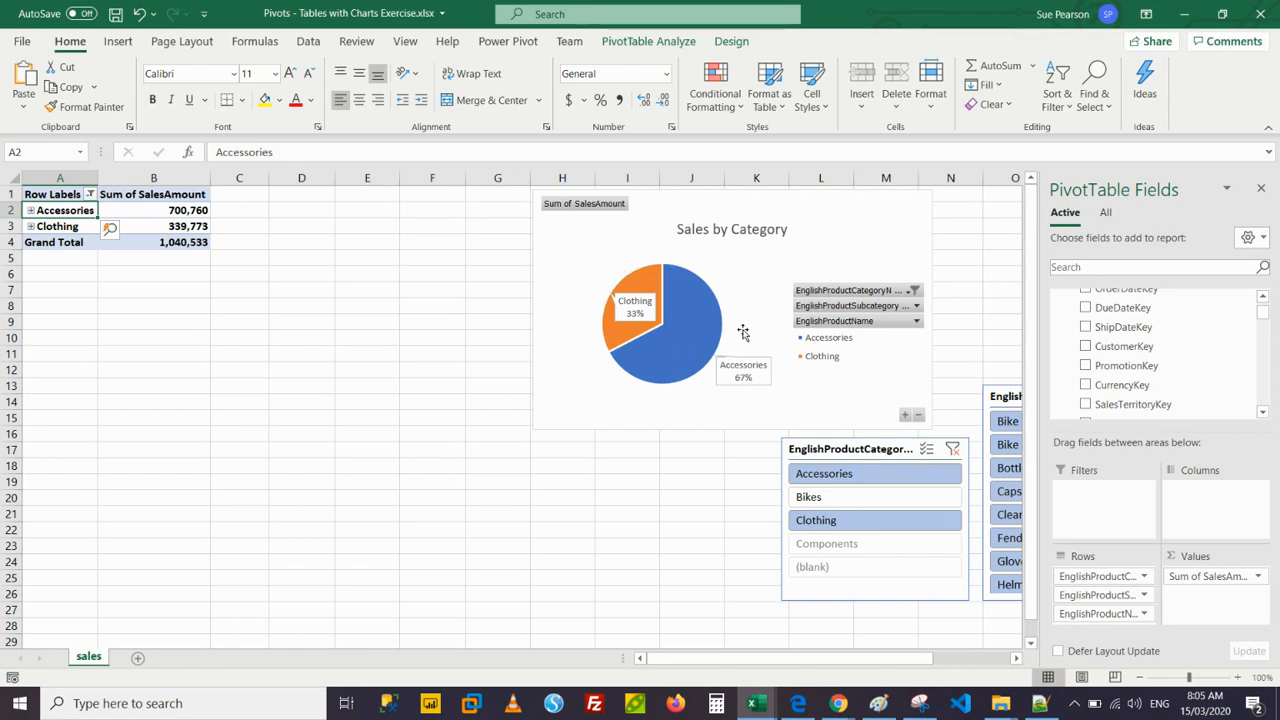
{"action": "left_click", "coordinate": [954, 450]}
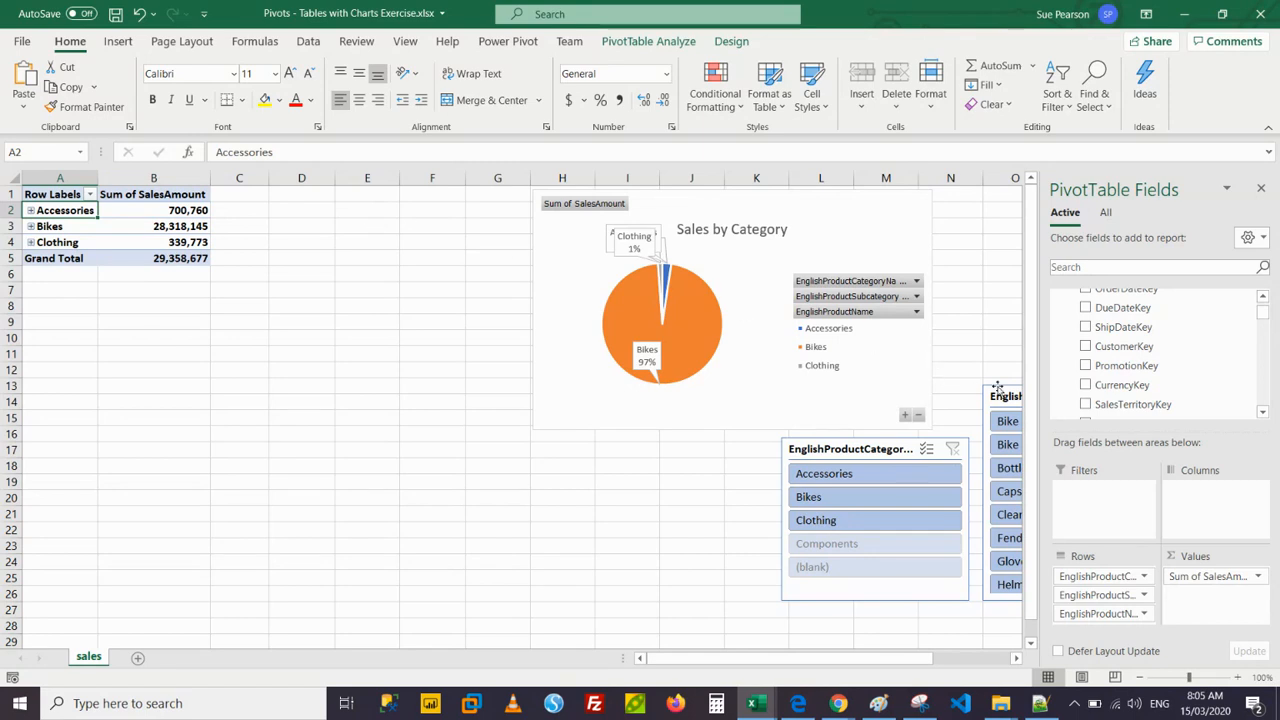
Add the ShipDate field from tblInternetSales to the pivot table's columns and dismiss the chart series warnings.
{"action": "scroll", "coordinate": [1257, 314], "scroll_direction": "up", "scroll_amount": 1}
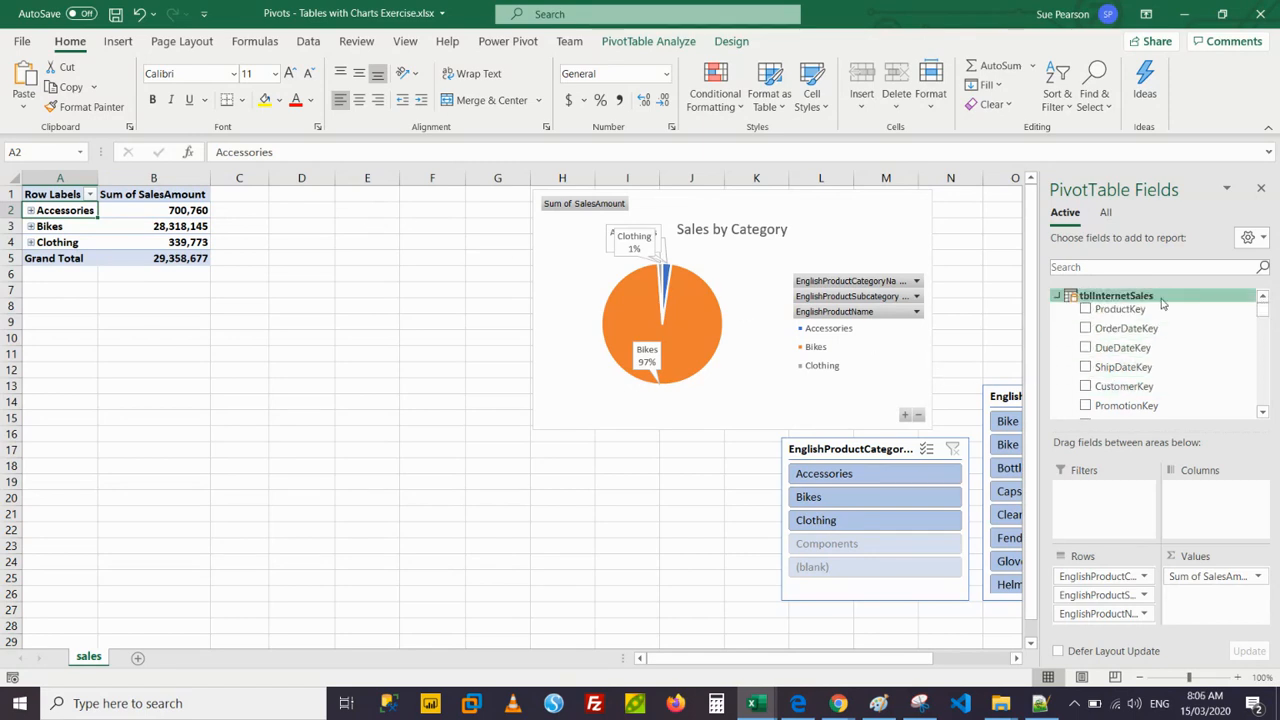
{"action": "scroll", "coordinate": [1141, 363], "scroll_direction": "down", "scroll_amount": 2}
{"action": "scroll", "coordinate": [1141, 363], "scroll_direction": "up", "scroll_amount": 2}
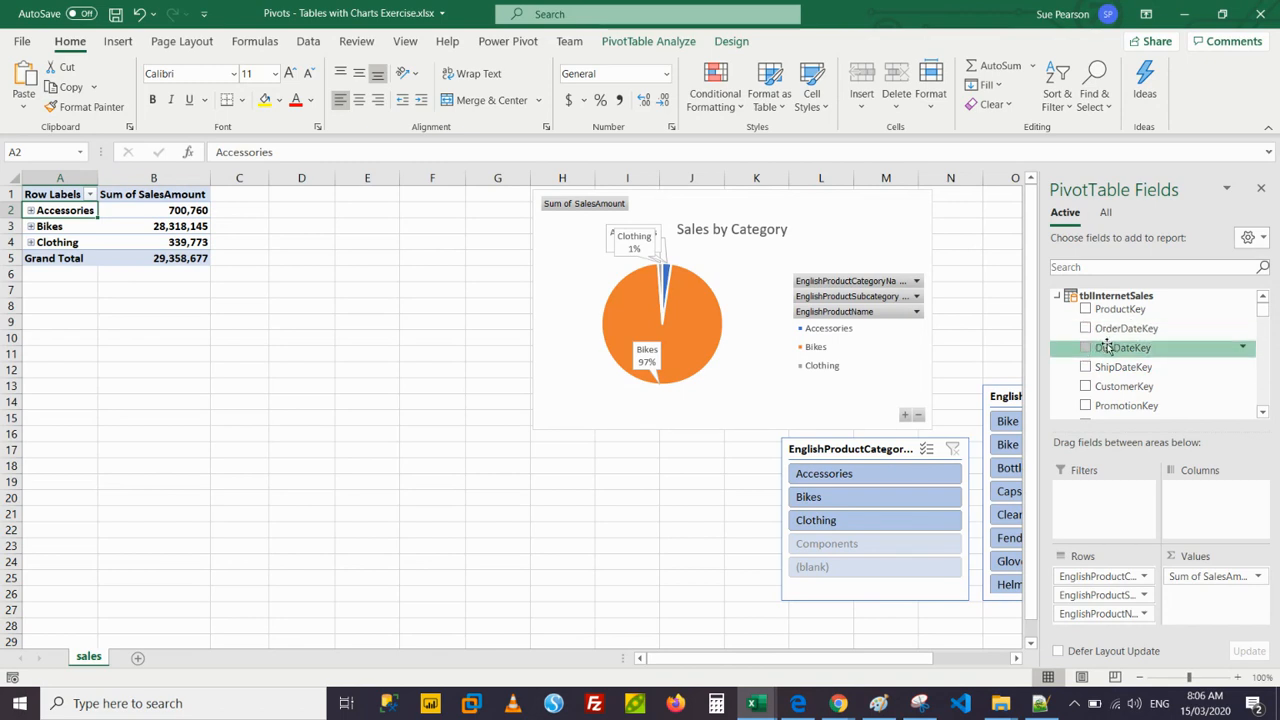
{"action": "scroll", "coordinate": [1120, 366], "scroll_direction": "down", "scroll_amount": 5}
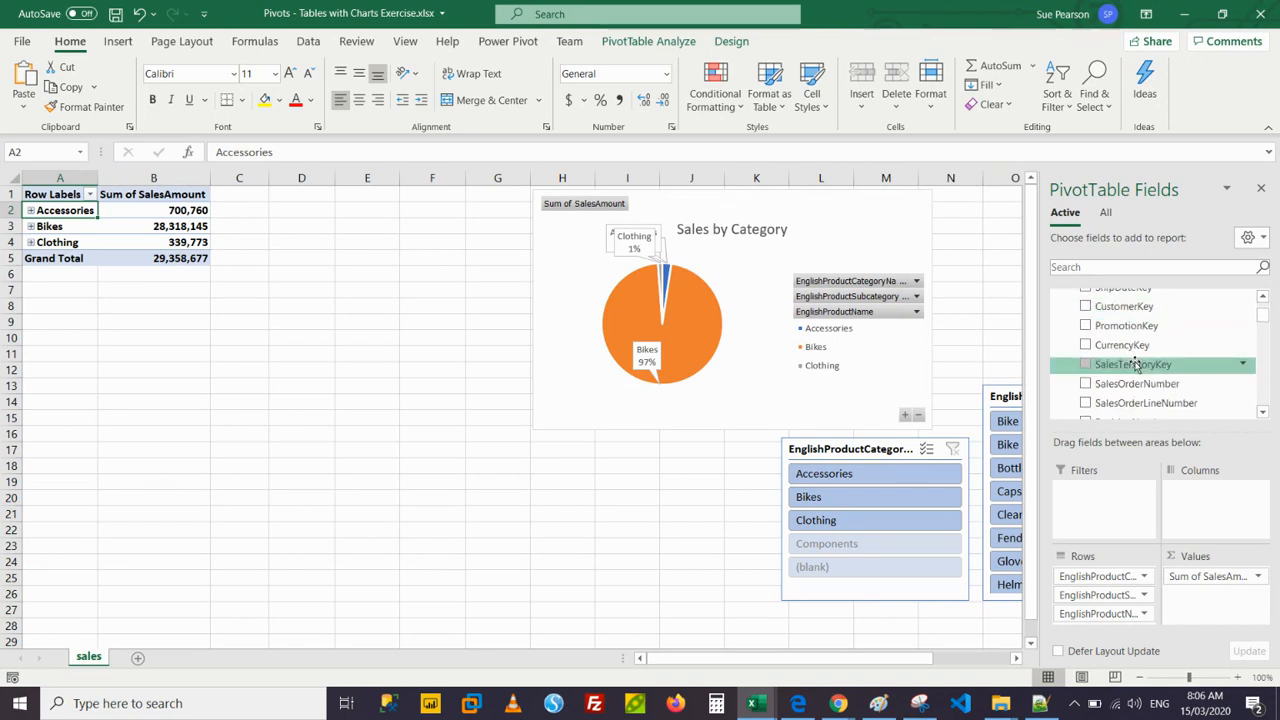
{"action": "scroll", "coordinate": [1137, 366], "scroll_direction": "down", "scroll_amount": 3}
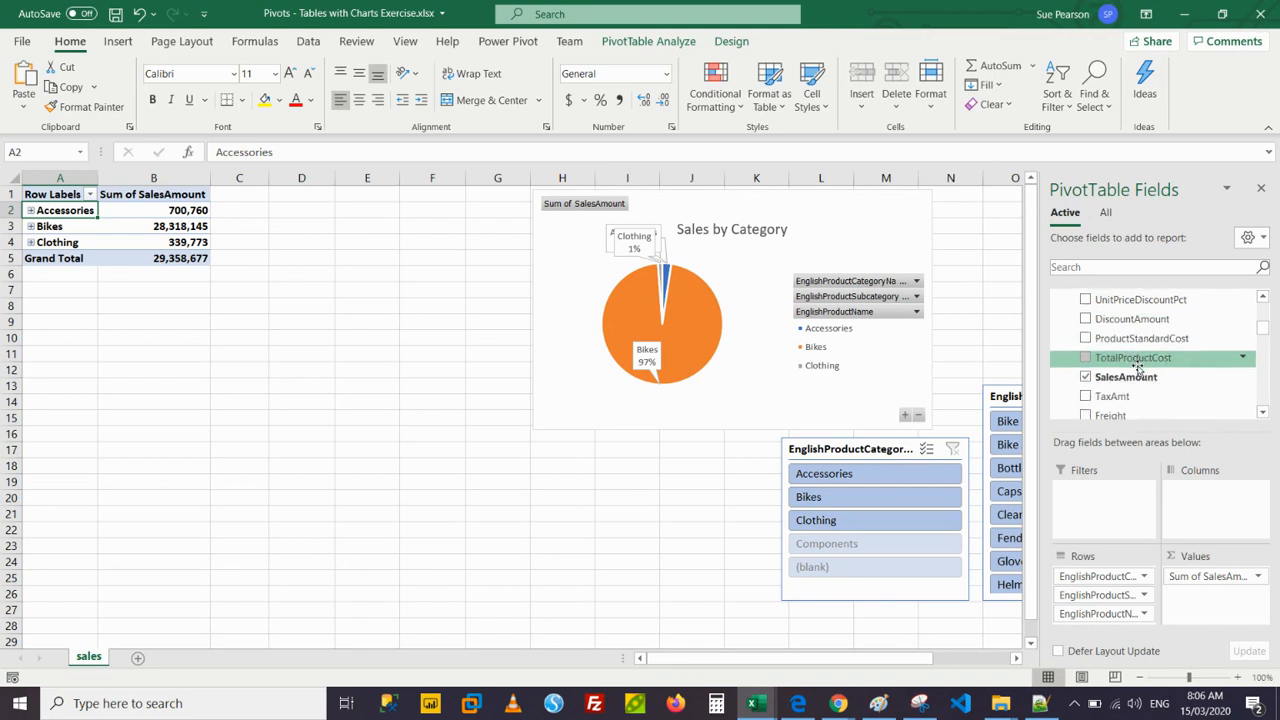
{"action": "scroll", "coordinate": [1137, 366], "scroll_direction": "down", "scroll_amount": 1}
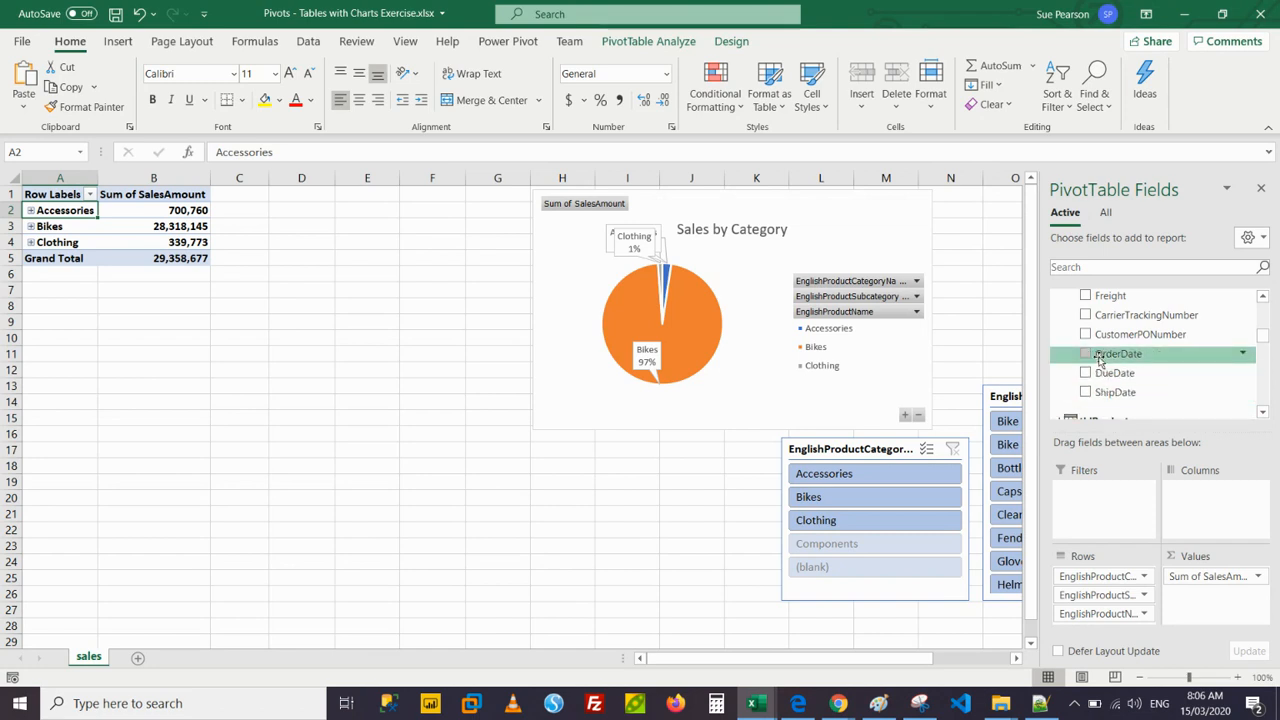
{"action": "left_click_drag", "start_coordinate": [1104, 392], "coordinate": [1199, 502]}
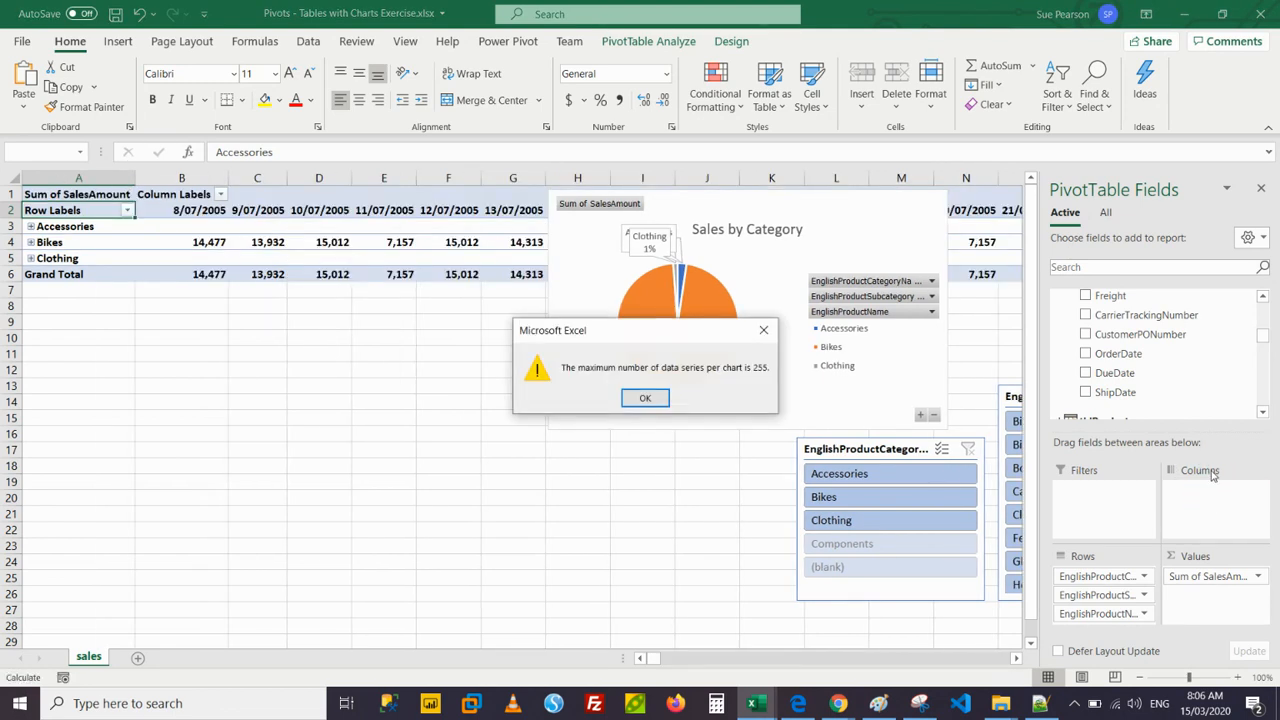
{"action": "left_click", "coordinate": [645, 398]}
{"action": "left_click", "coordinate": [645, 397]}
{"action": "left_click", "coordinate": [645, 397]}
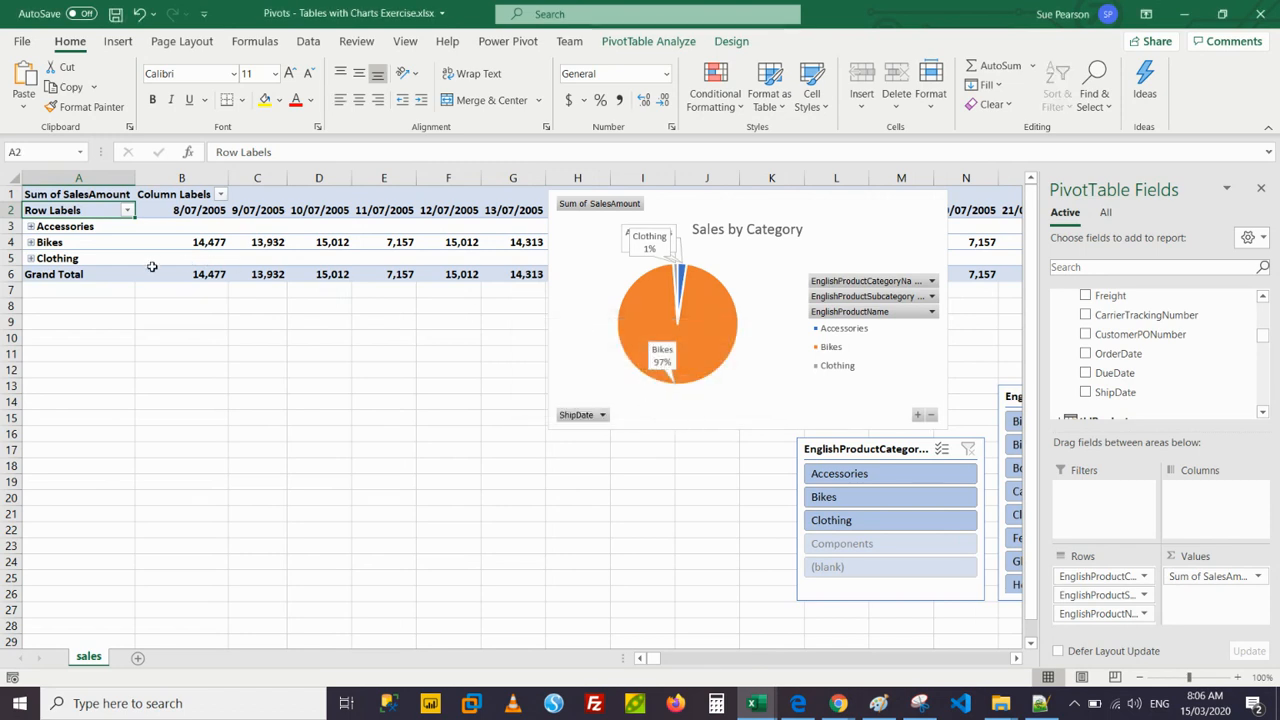
Expand the Bikes category in the pivot table to list its subcategories, dismissing the chart warning.
{"action": "left_click", "coordinate": [27, 241]}
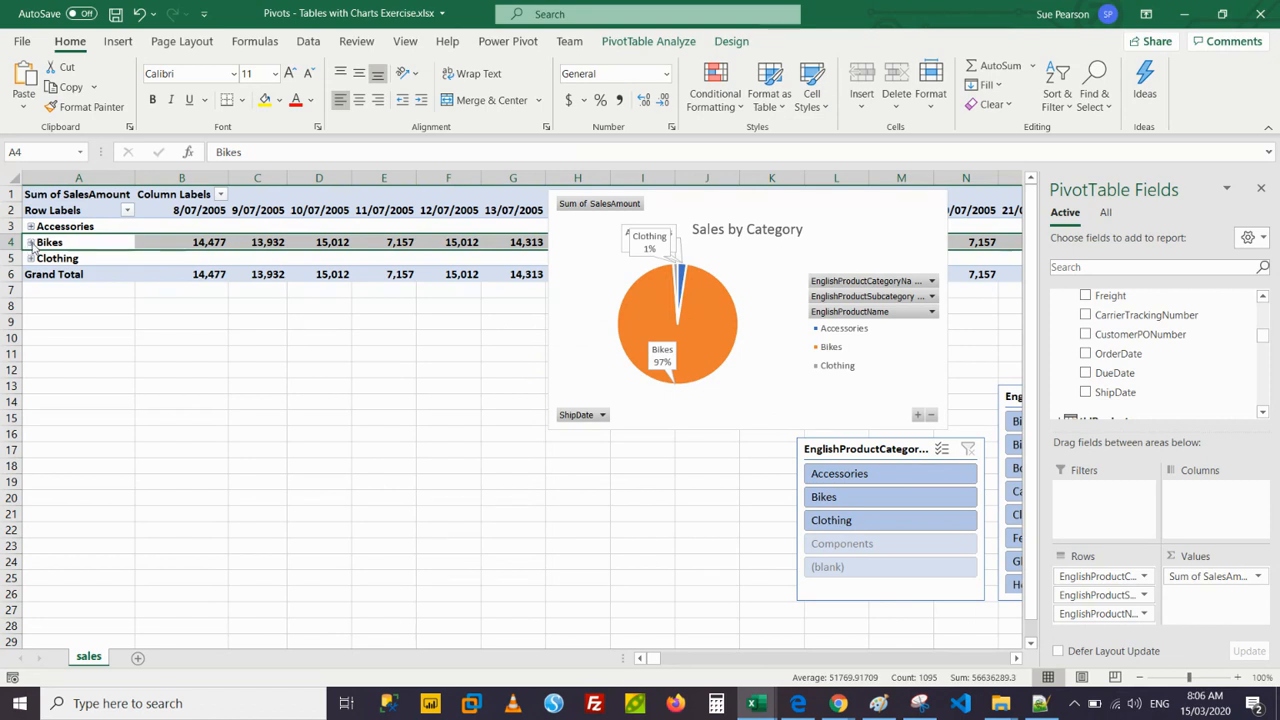
{"action": "left_click", "coordinate": [31, 243]}
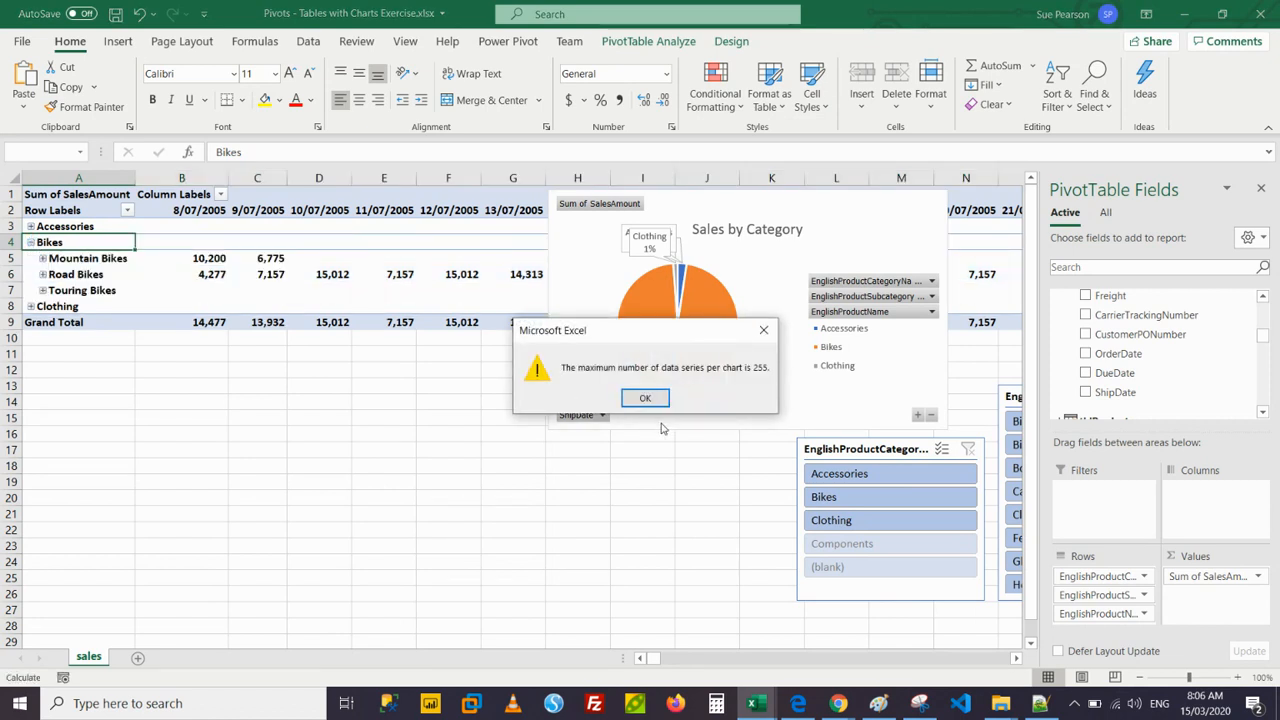
{"action": "left_click", "coordinate": [646, 398]}
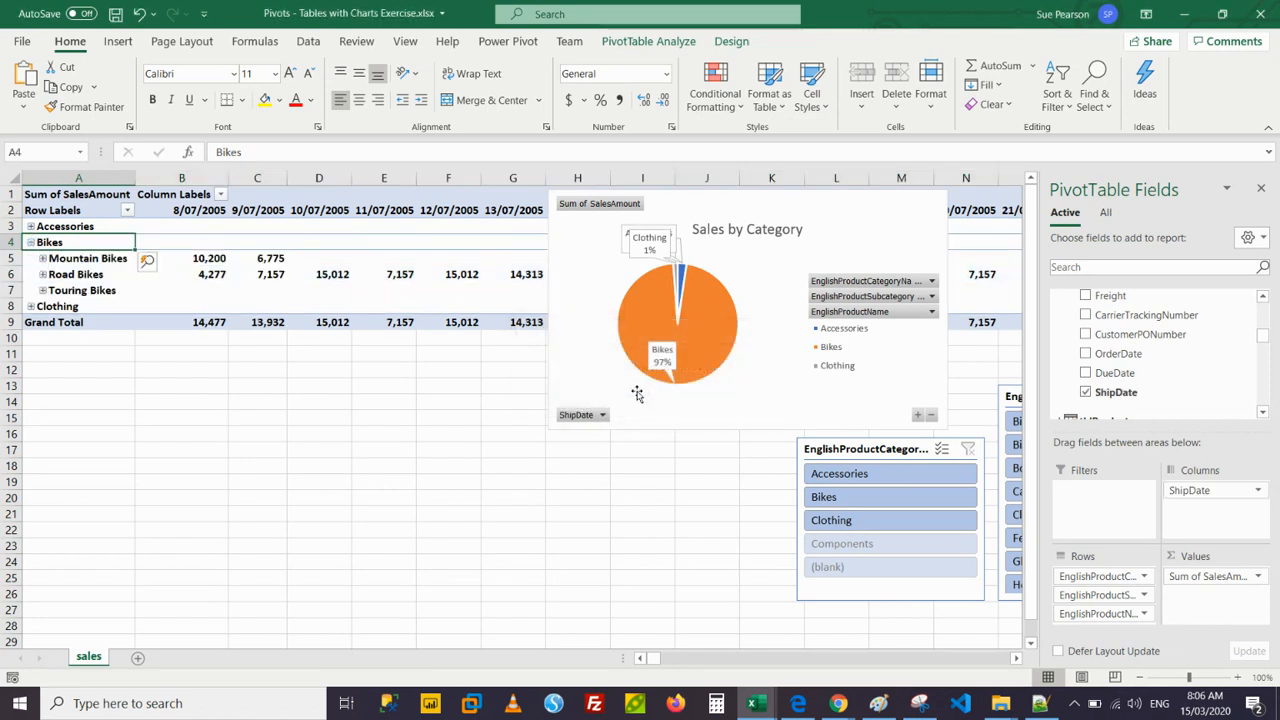
Group the ShipDate column labels by Months, Quarters and Years, dismissing the chart warning.
{"action": "left_click", "coordinate": [188, 212]}
{"action": "right_click", "coordinate": [188, 210]}
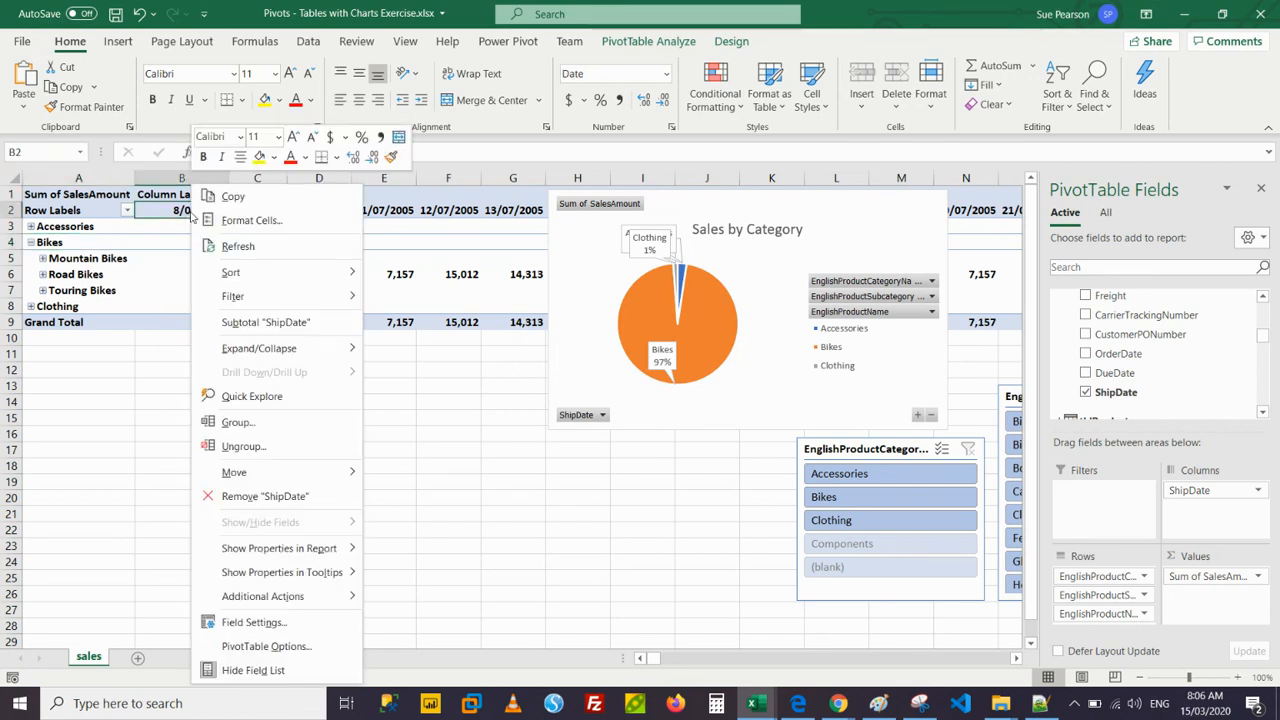
{"action": "left_click", "coordinate": [277, 422]}
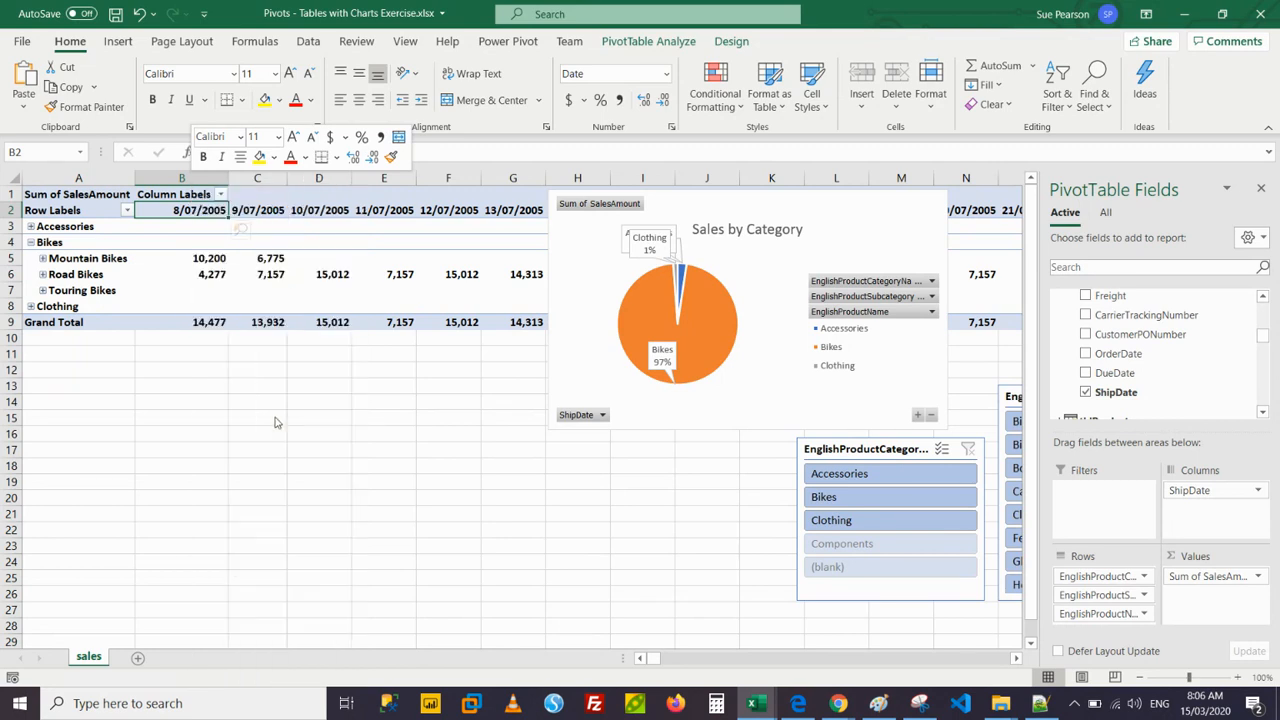
{"action": "left_click_drag", "start_coordinate": [276, 289], "coordinate": [452, 187]}
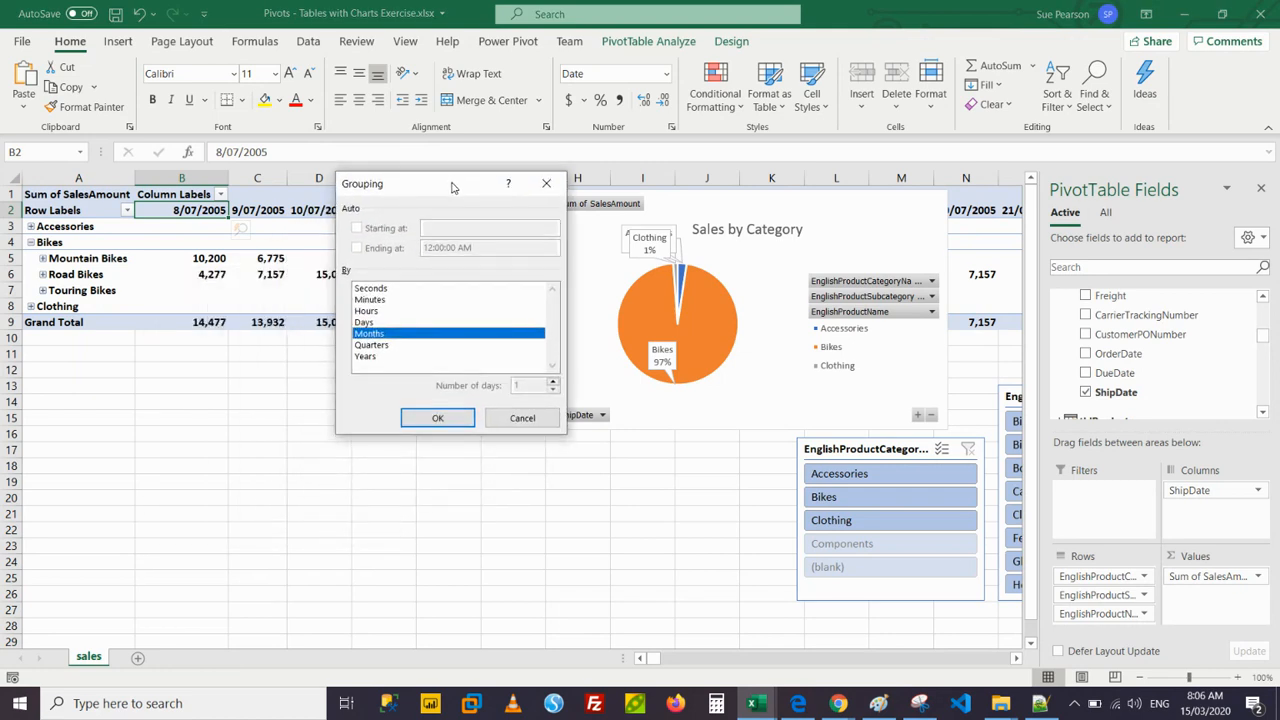
{"action": "left_click", "coordinate": [377, 345]}
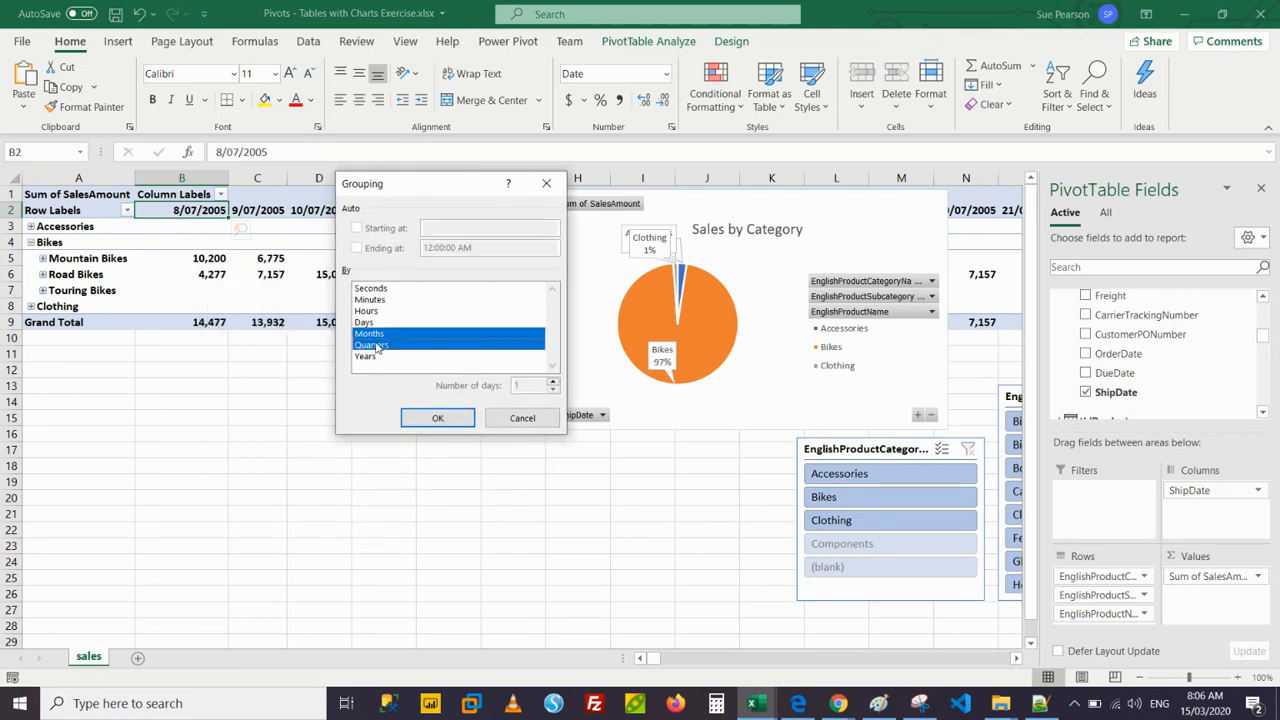
{"action": "left_click", "coordinate": [375, 358]}
{"action": "left_click", "coordinate": [373, 356]}
{"action": "left_click", "coordinate": [376, 345]}
{"action": "left_click", "coordinate": [380, 334]}
{"action": "left_click", "coordinate": [380, 334]}
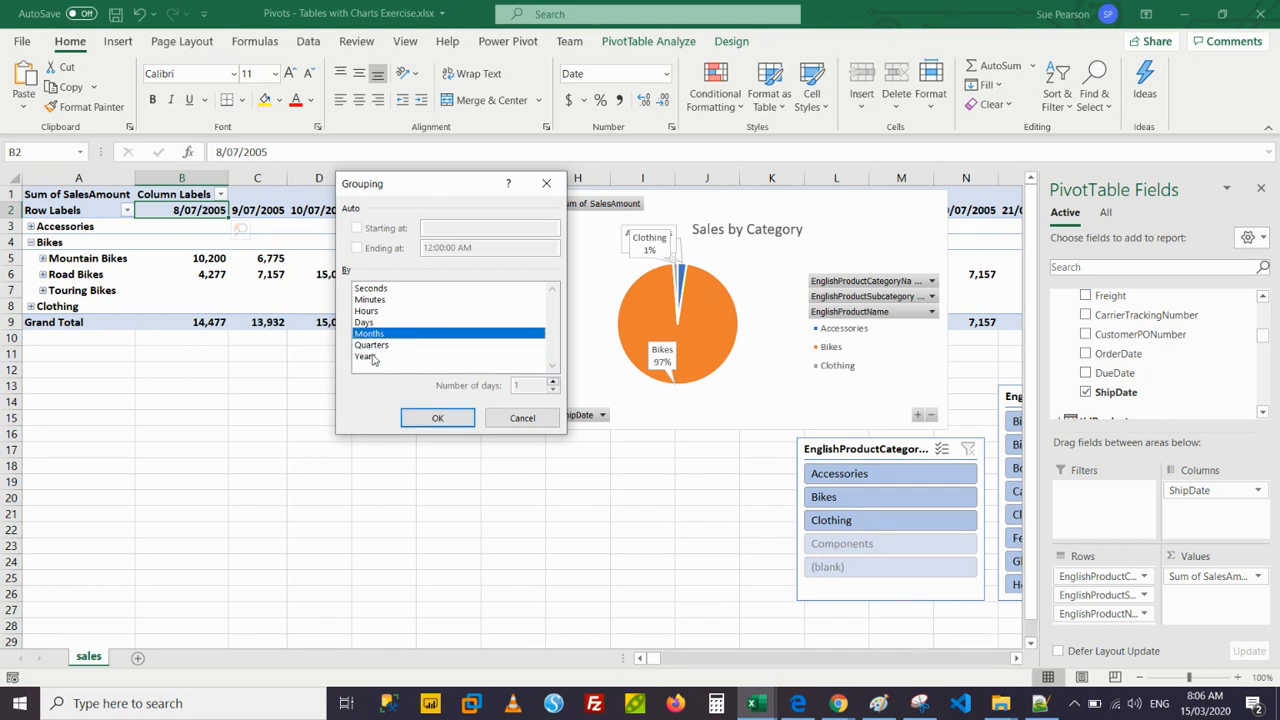
{"action": "left_click", "coordinate": [400, 358]}
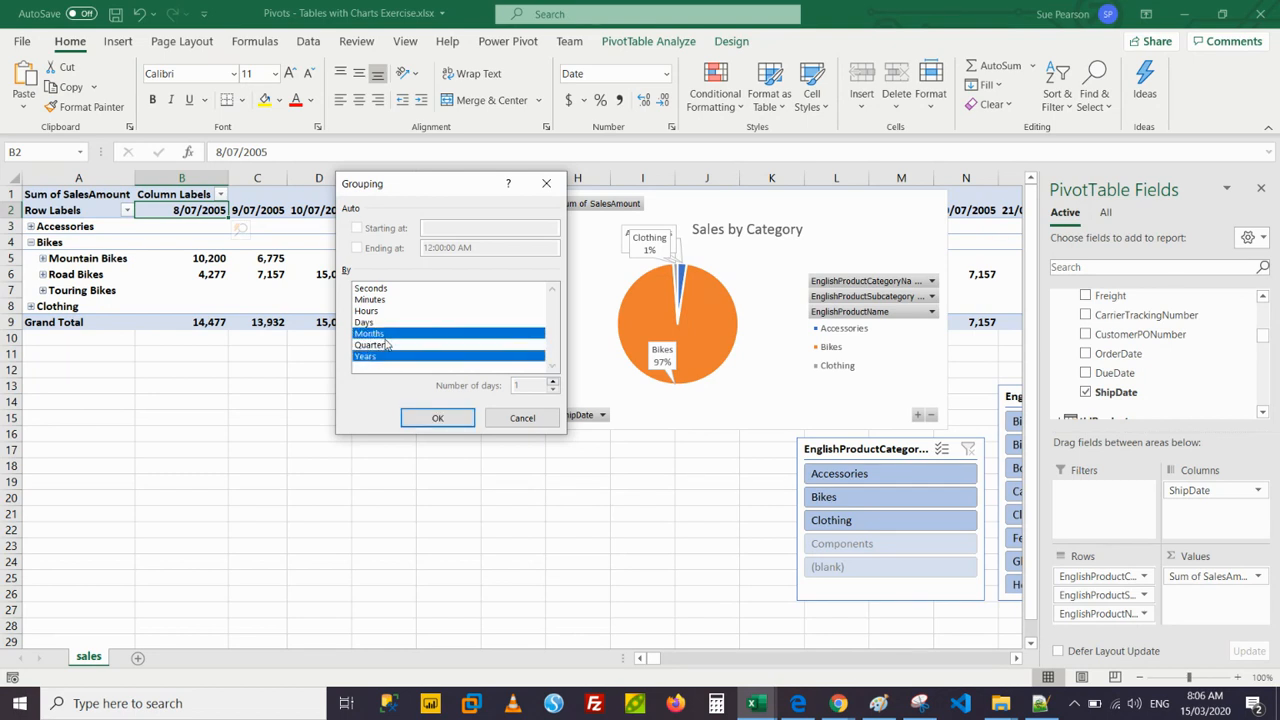
{"action": "left_click", "coordinate": [386, 345]}
{"action": "left_click", "coordinate": [380, 360]}
{"action": "left_click", "coordinate": [376, 336]}
{"action": "left_click", "coordinate": [376, 332]}
{"action": "left_click", "coordinate": [369, 336]}
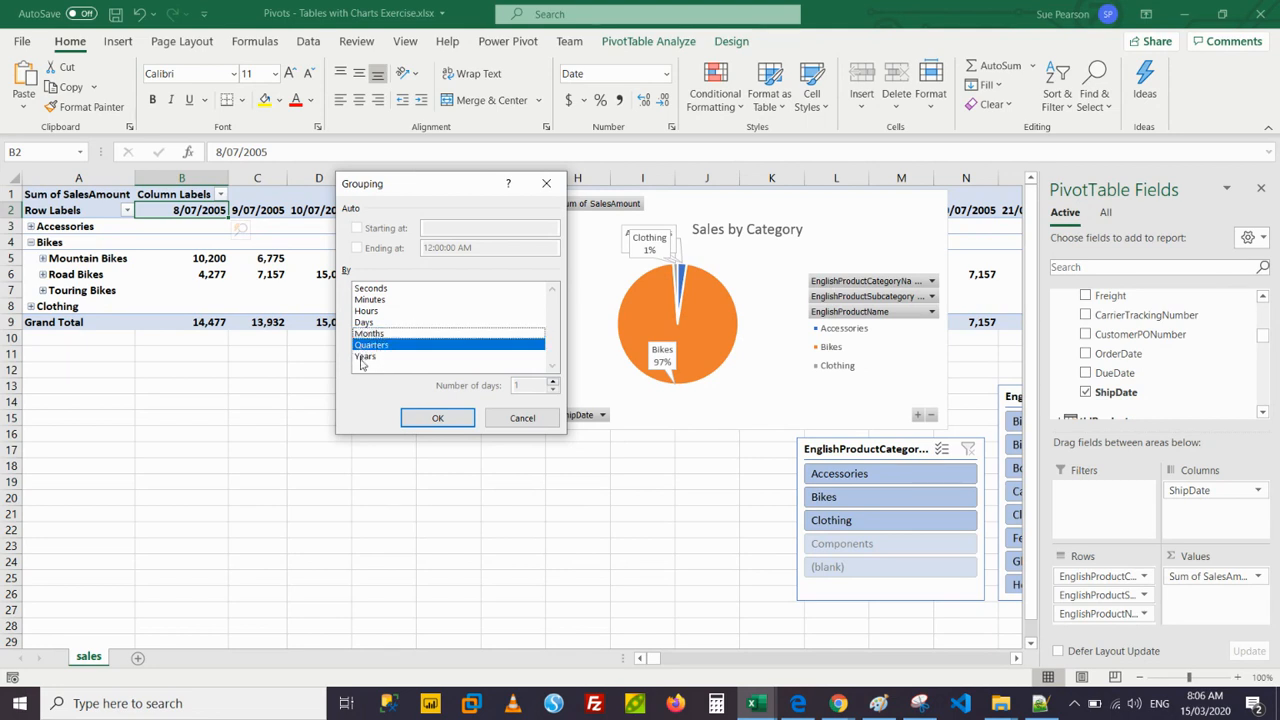
{"action": "left_click", "coordinate": [366, 358]}
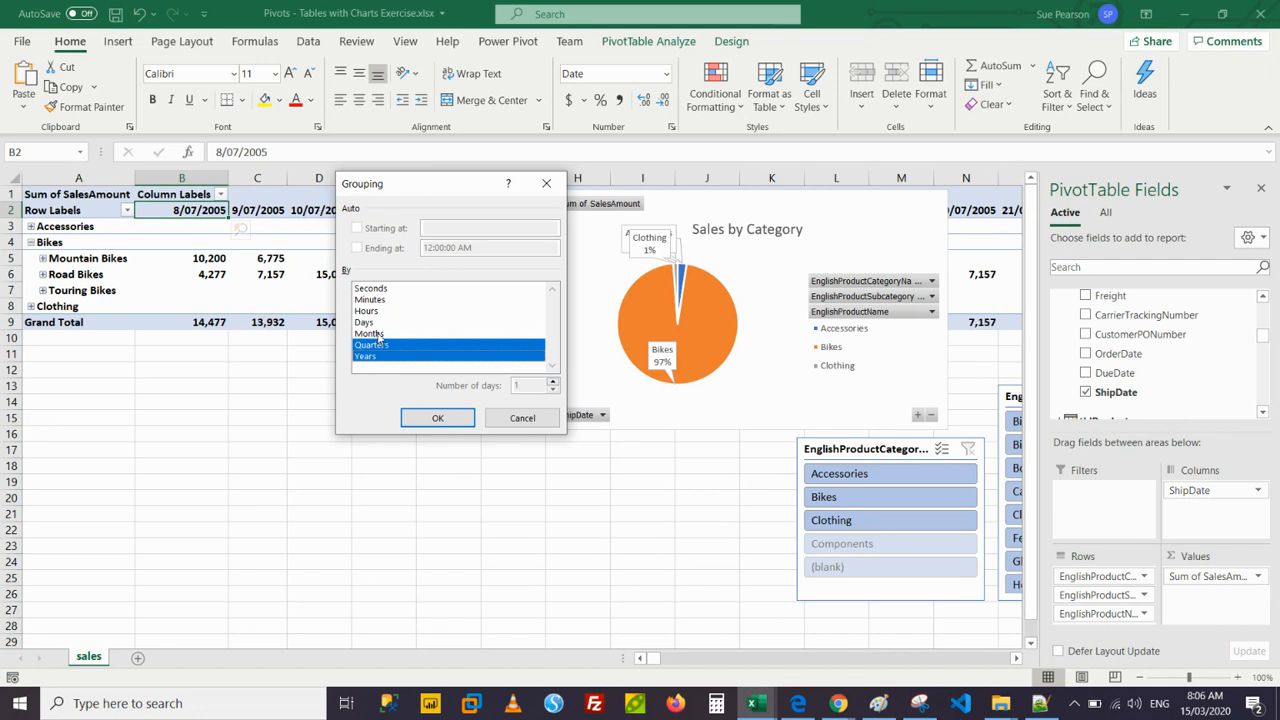
{"action": "left_click", "coordinate": [379, 337]}
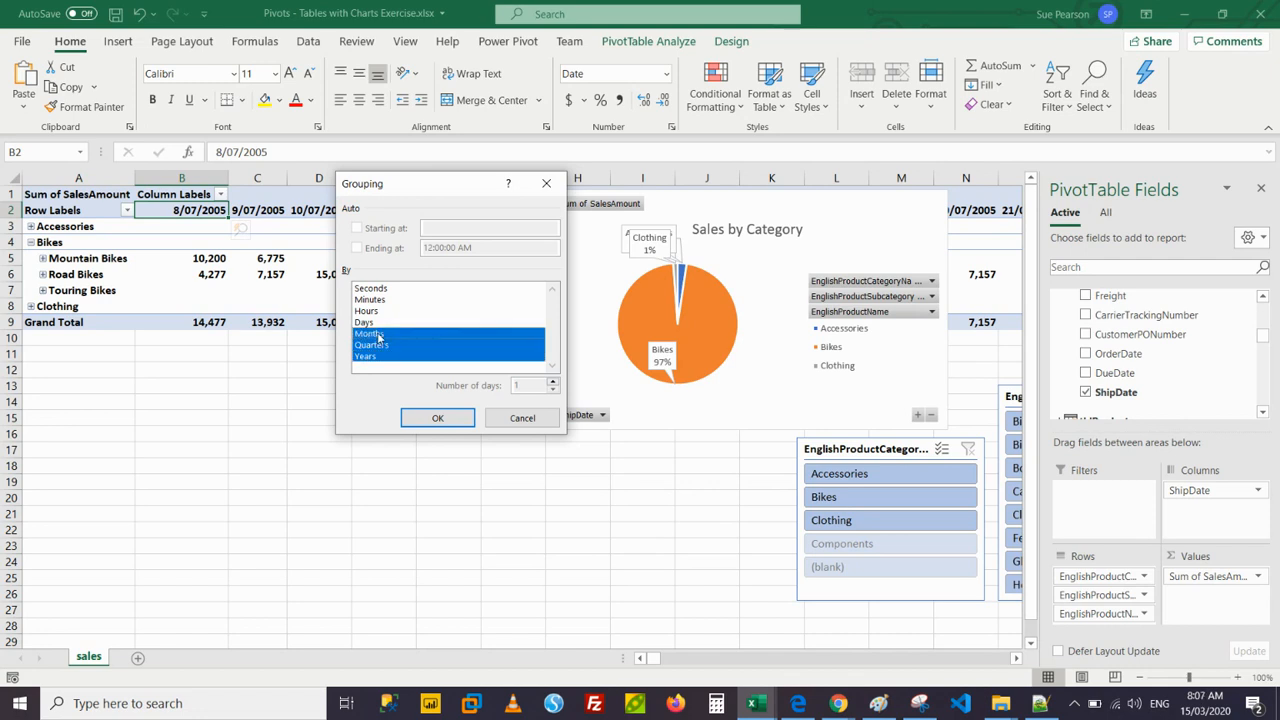
{"action": "left_click", "coordinate": [439, 418]}
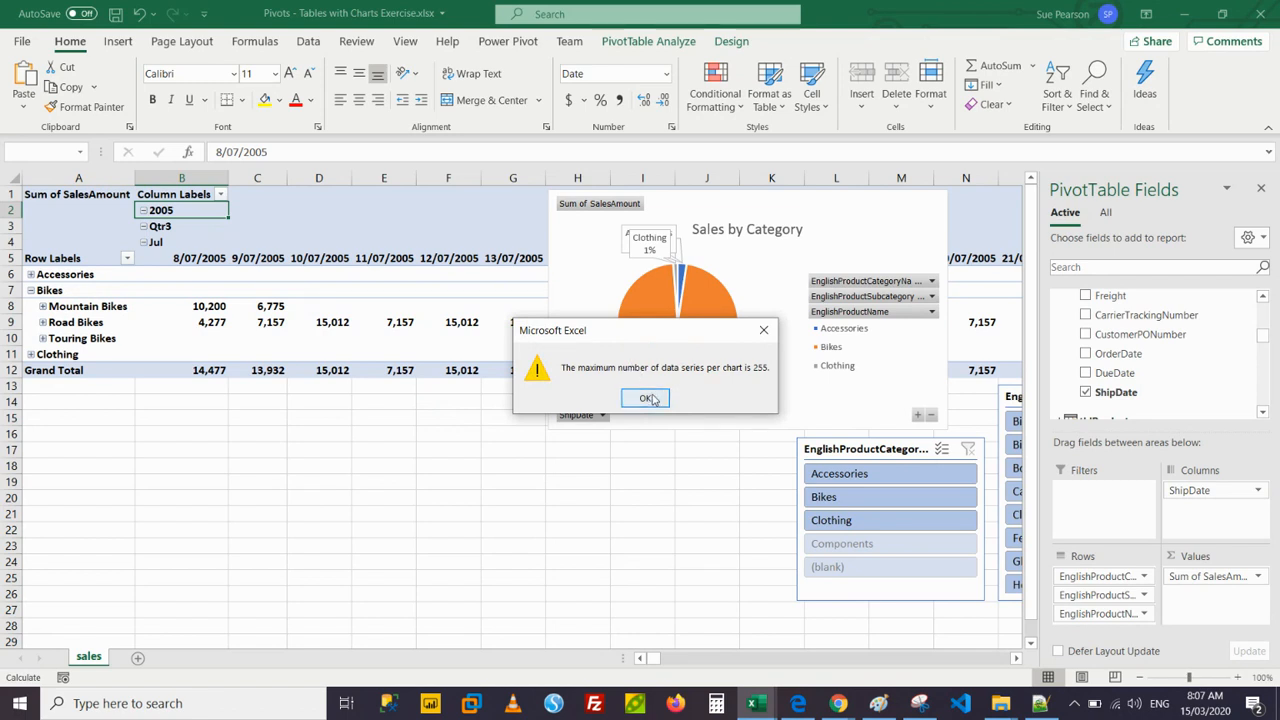
{"action": "left_click", "coordinate": [648, 398]}
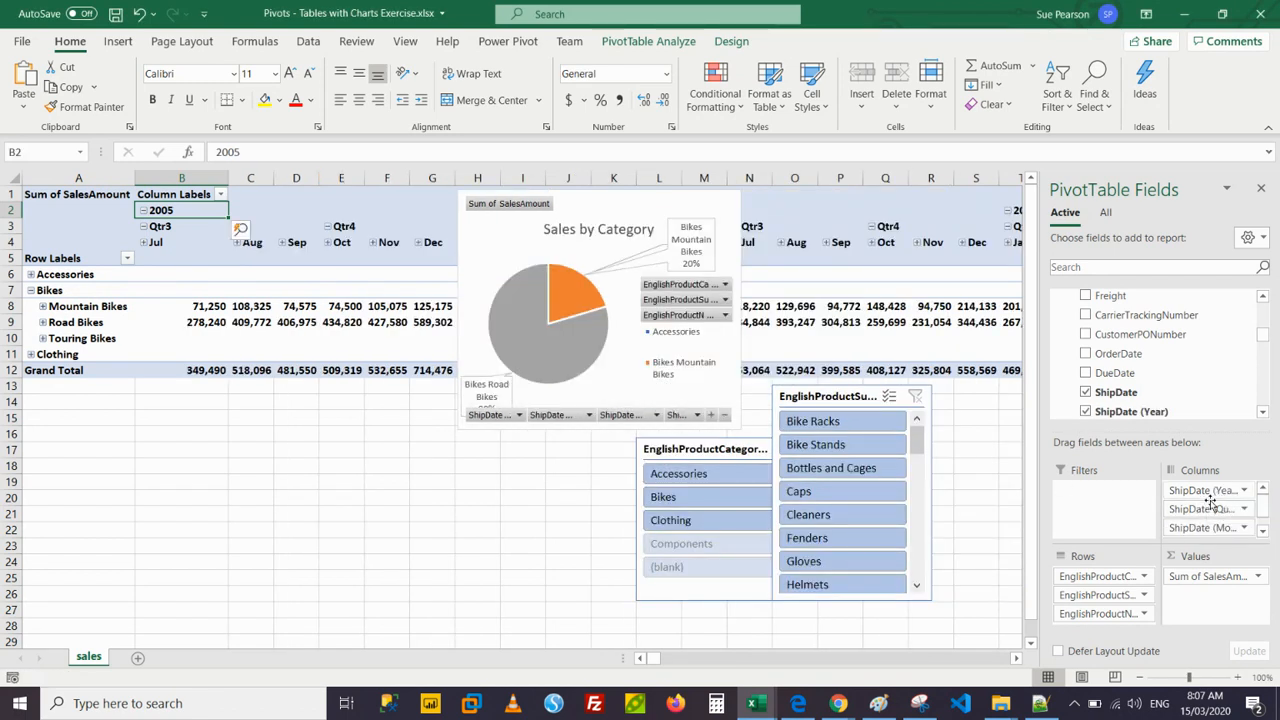
Remove the ShipDate (Month) field from the pivot table's columns and dismiss the chart warnings.
{"action": "left_click_drag", "start_coordinate": [1197, 528], "coordinate": [1024, 508]}
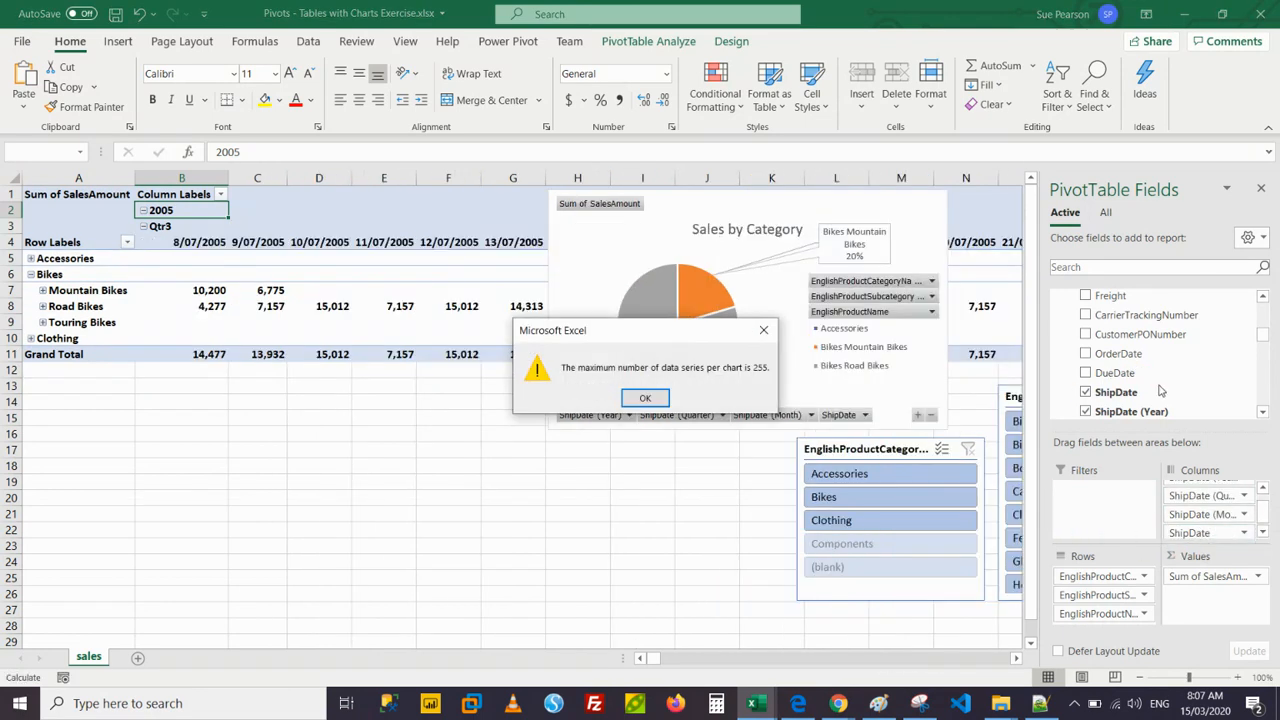
{"action": "left_click", "coordinate": [645, 397]}
{"action": "left_click", "coordinate": [651, 398]}
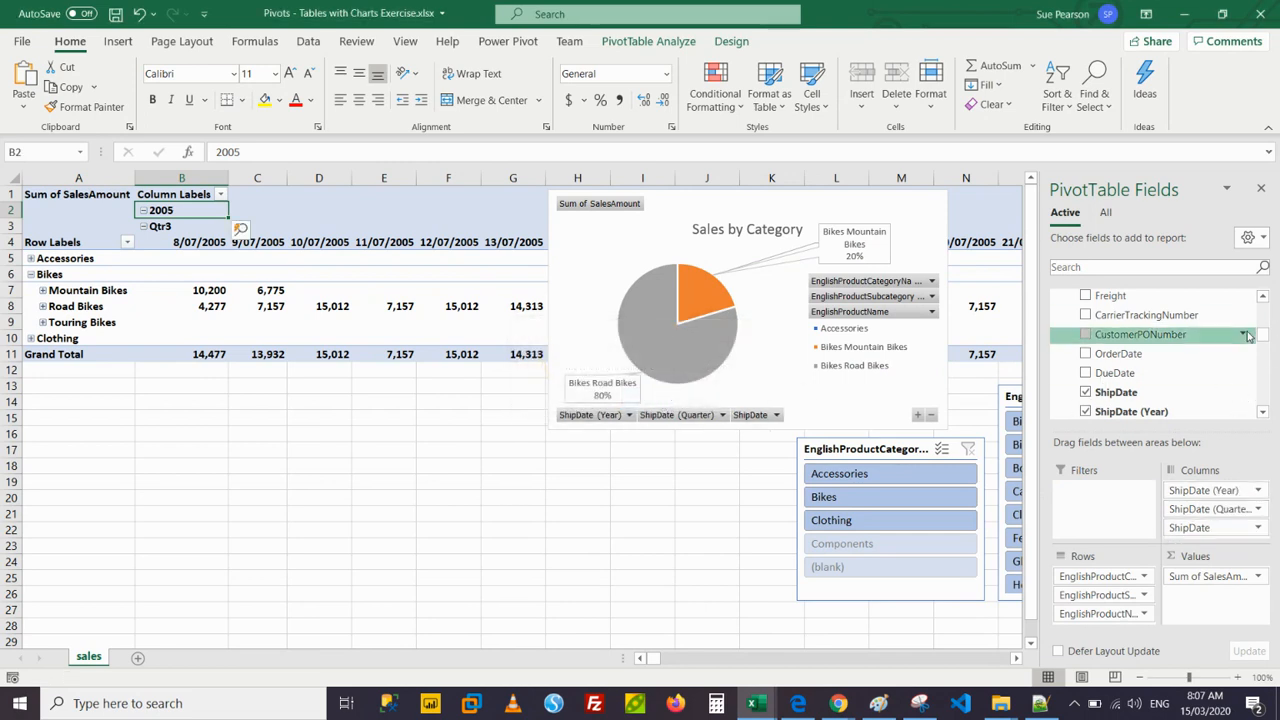
{"action": "left_click_drag", "start_coordinate": [1264, 338], "coordinate": [1263, 341]}
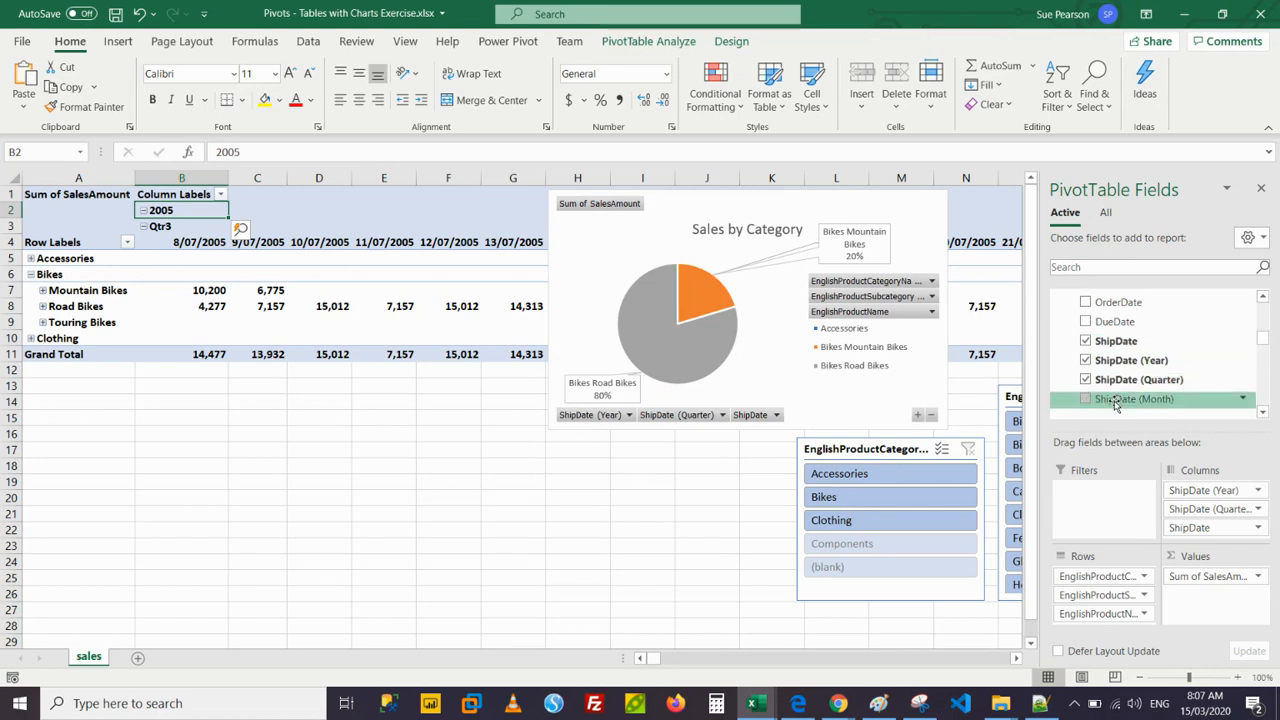
Remove the ShipDate (Quarter) and ShipDate fields from the pivot table's columns, leaving ShipDate (Year), and dismiss the chart warnings.
{"action": "left_click_drag", "start_coordinate": [1210, 509], "coordinate": [655, 507]}
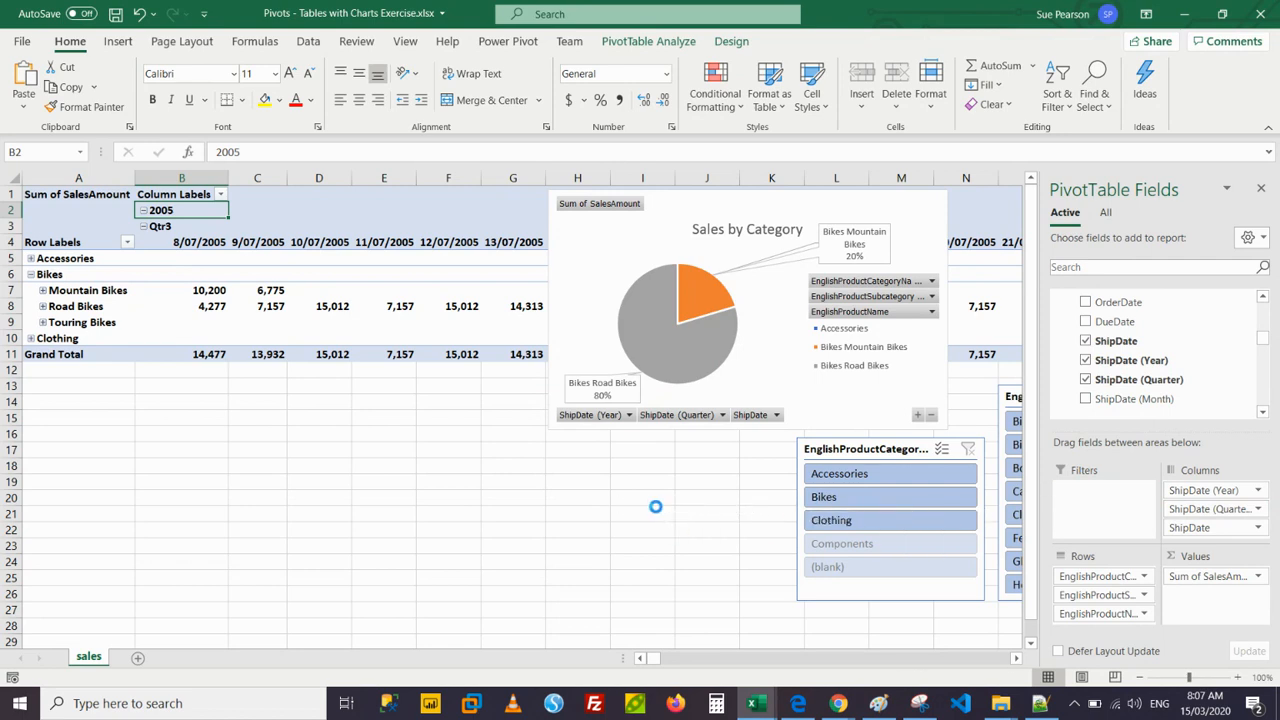
{"action": "left_click", "coordinate": [647, 396]}
{"action": "left_click", "coordinate": [647, 396]}
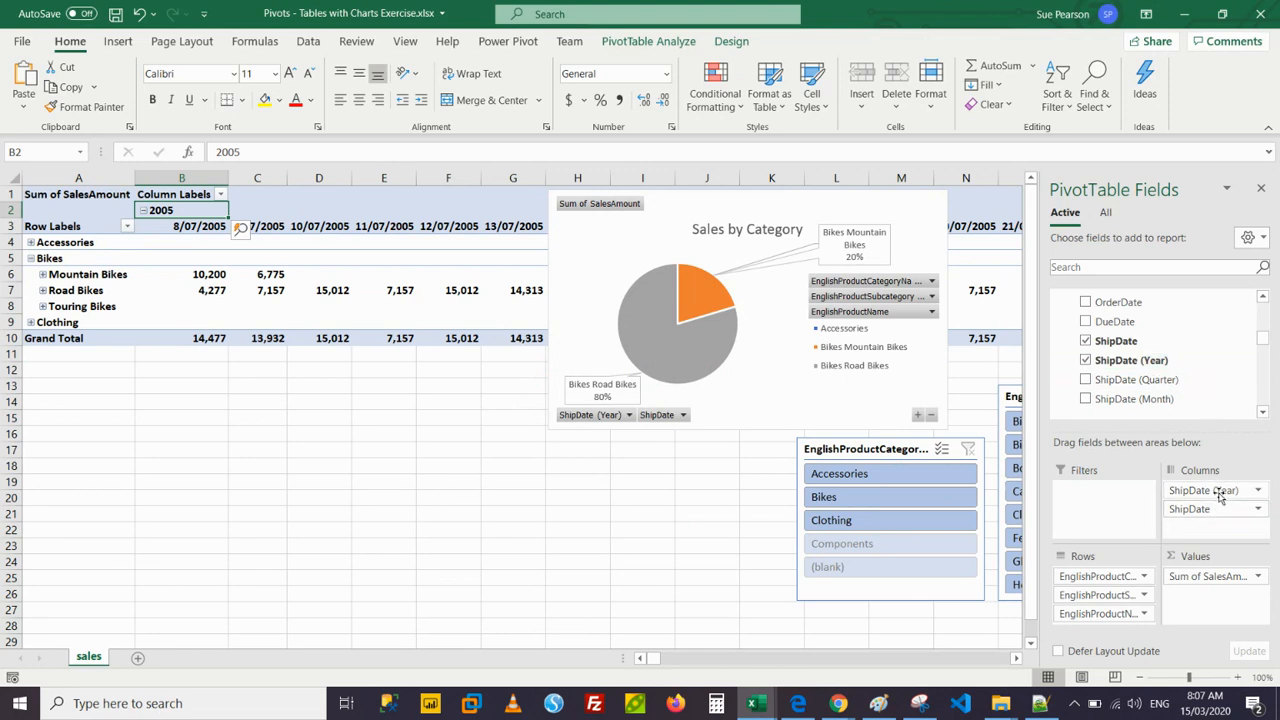
{"action": "left_click_drag", "start_coordinate": [1205, 510], "coordinate": [666, 502]}
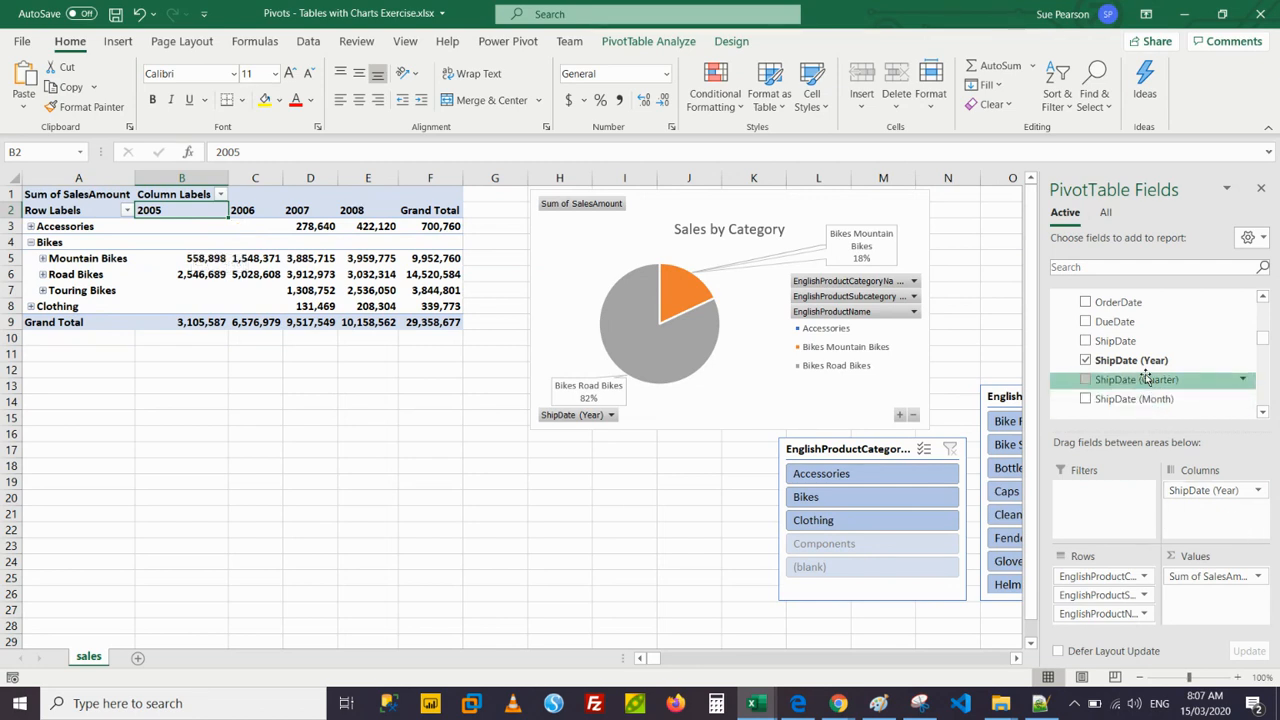
Add the ShipDate (Quarter) field back to the pivot table's columns and remove it again.
{"action": "left_click_drag", "start_coordinate": [1147, 380], "coordinate": [1221, 514]}
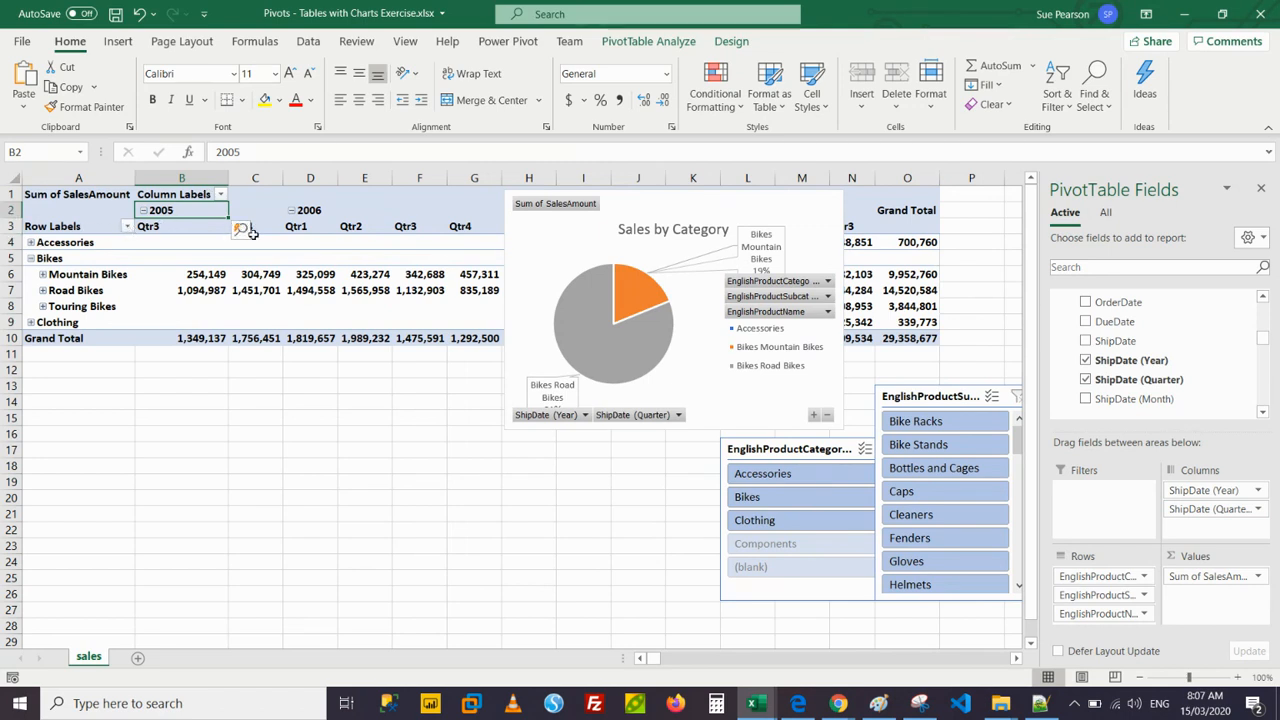
{"action": "left_click_drag", "start_coordinate": [1178, 512], "coordinate": [552, 574]}
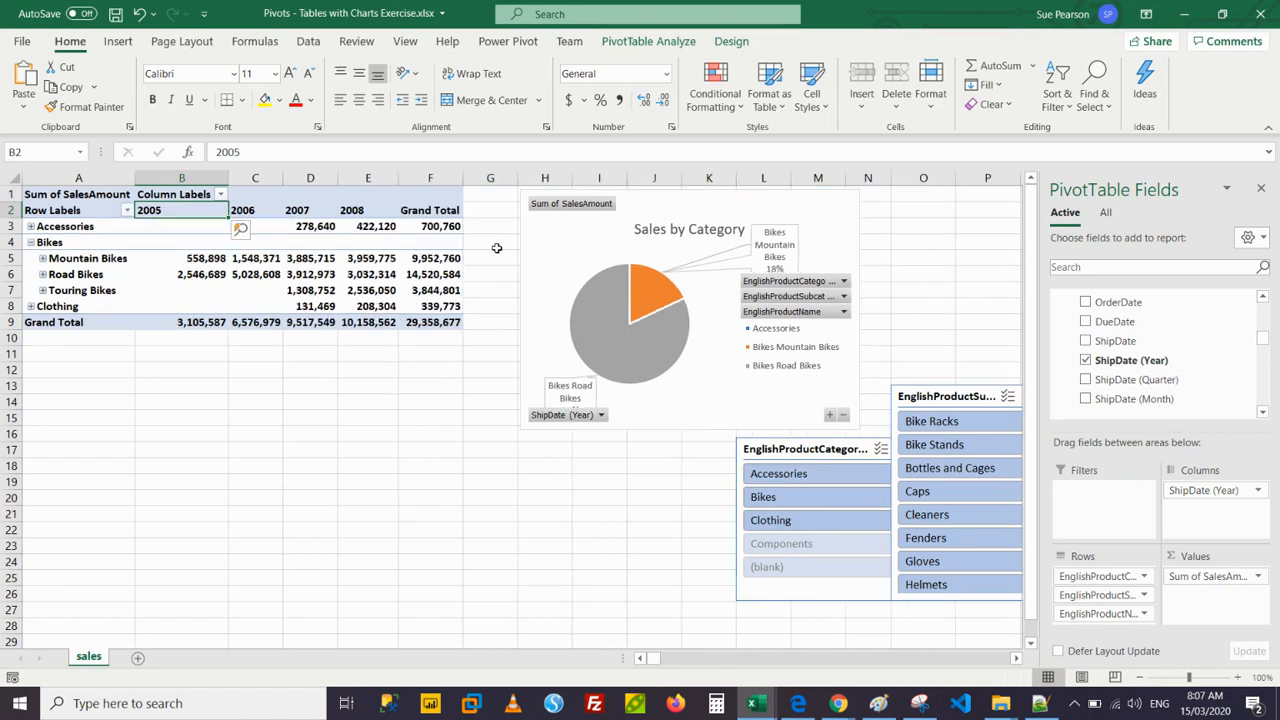
Expand the Accessories category in the pivot table to list its subcategories.
{"action": "left_click", "coordinate": [262, 211]}
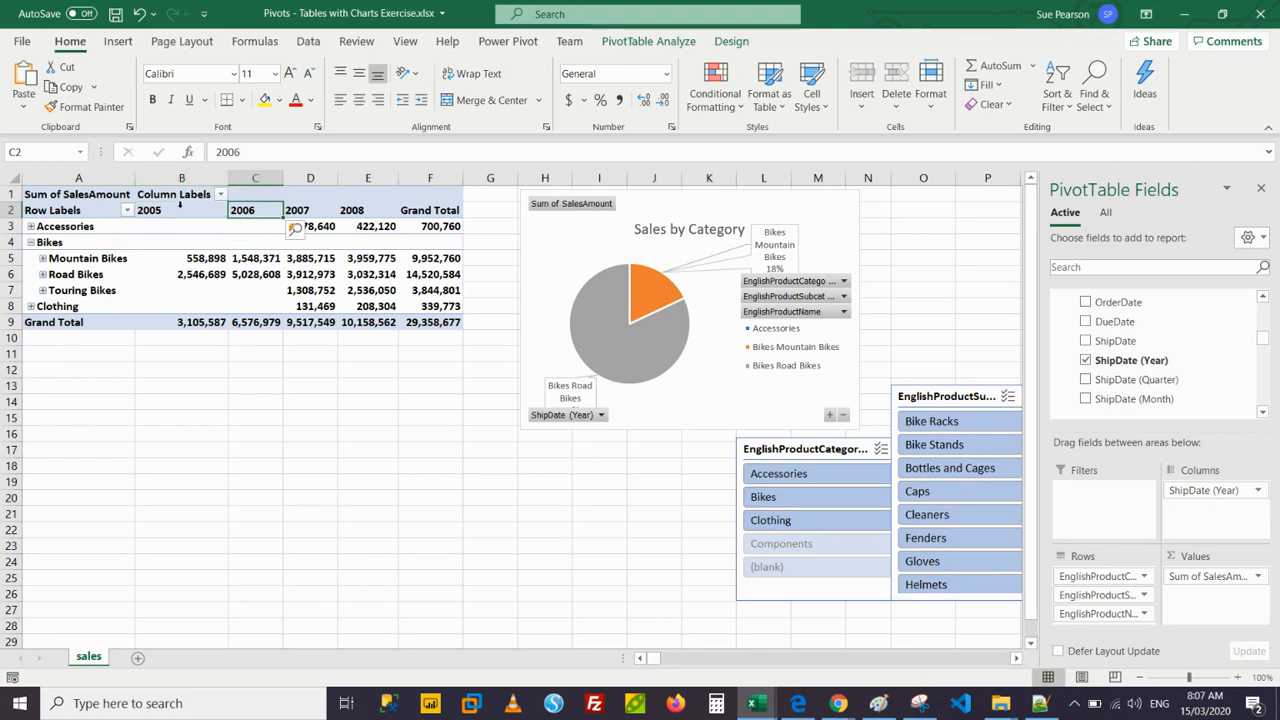
{"action": "left_click", "coordinate": [31, 227]}
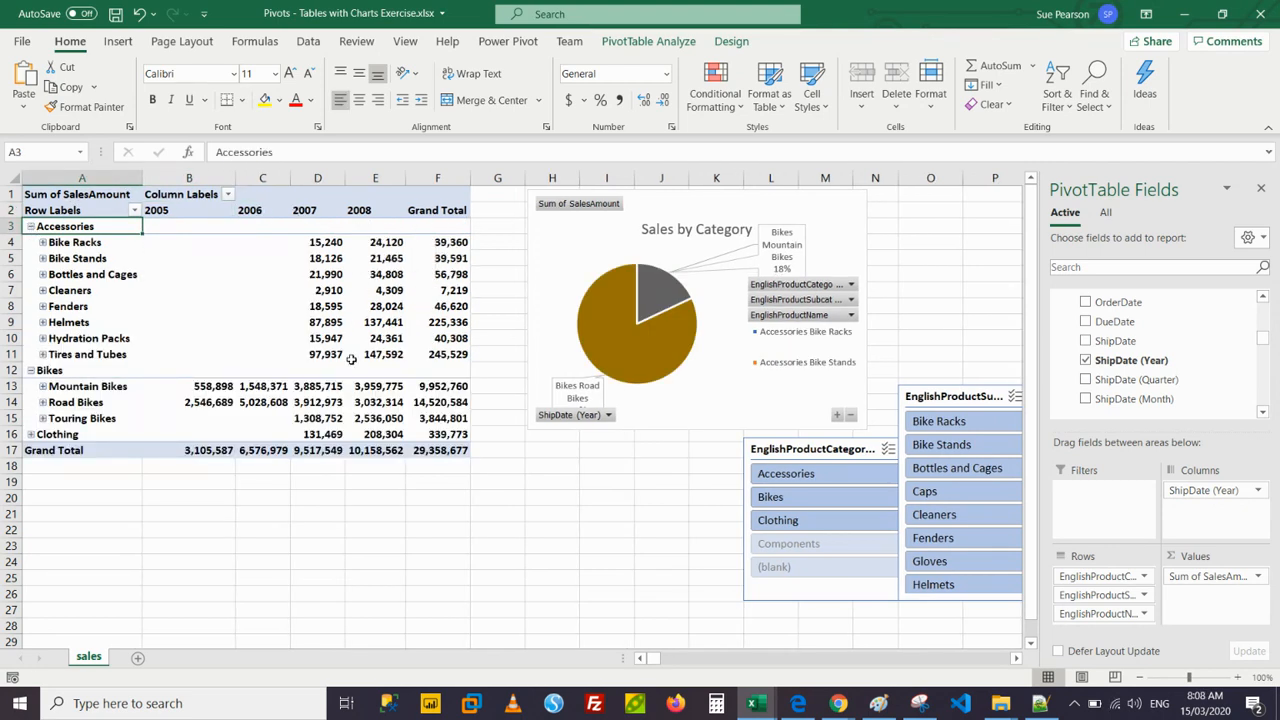
{"action": "left_click", "coordinate": [606, 415]}
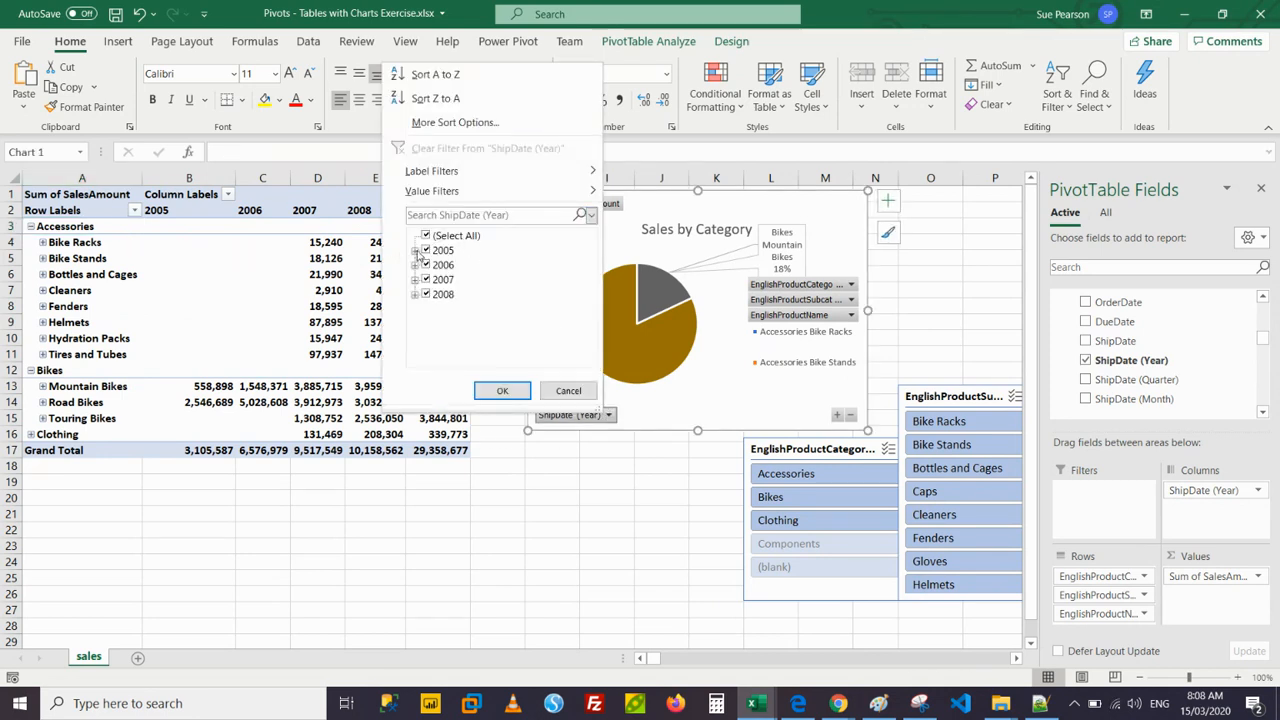
{"action": "left_click", "coordinate": [416, 252]}
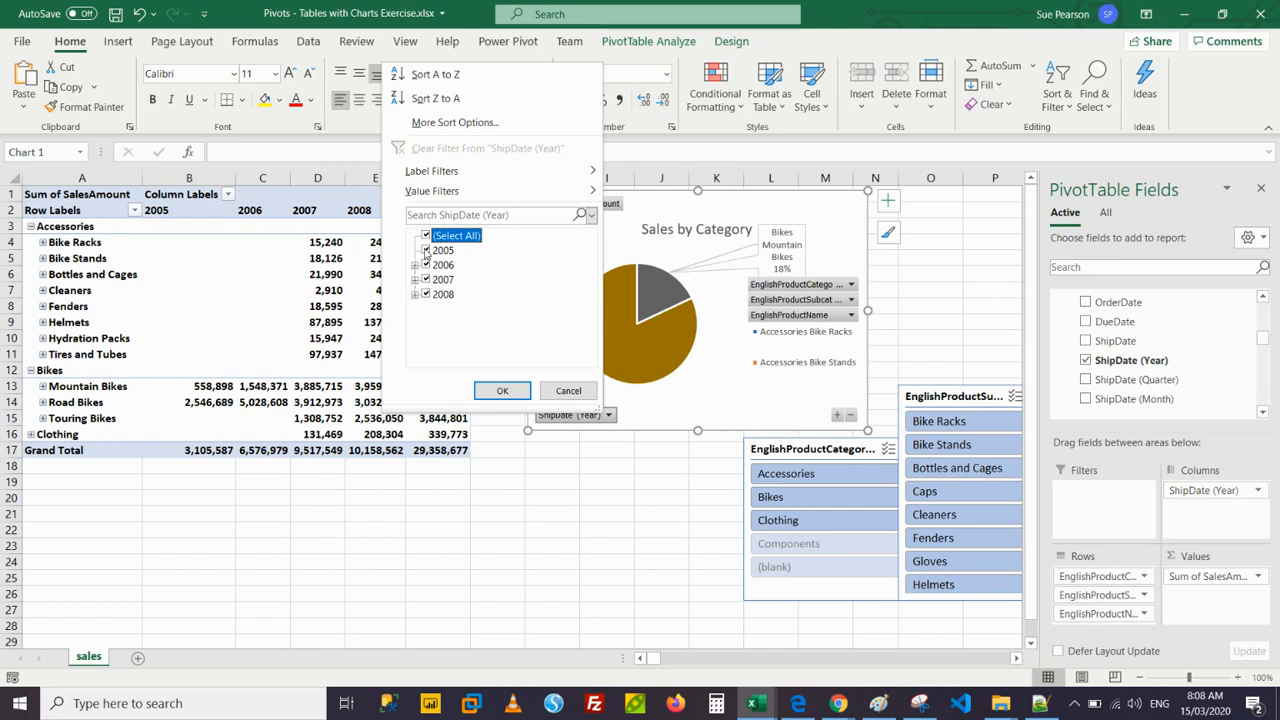
{"action": "left_click", "coordinate": [427, 251]}
{"action": "left_click", "coordinate": [428, 265]}
{"action": "left_click", "coordinate": [427, 250]}
{"action": "left_click", "coordinate": [426, 264]}
{"action": "left_click", "coordinate": [527, 390]}
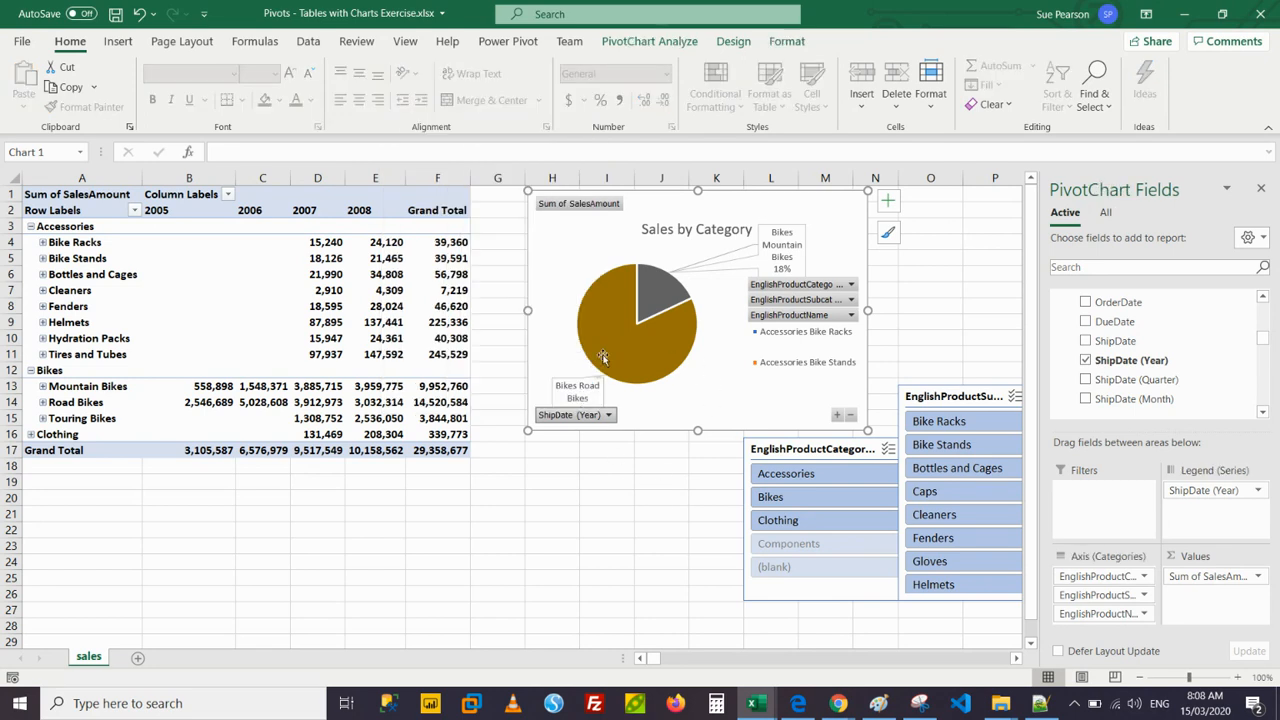
Insert a timeline for the PivotChart based on the ShipDate field of tblInternetSales.
{"action": "left_click", "coordinate": [560, 288]}
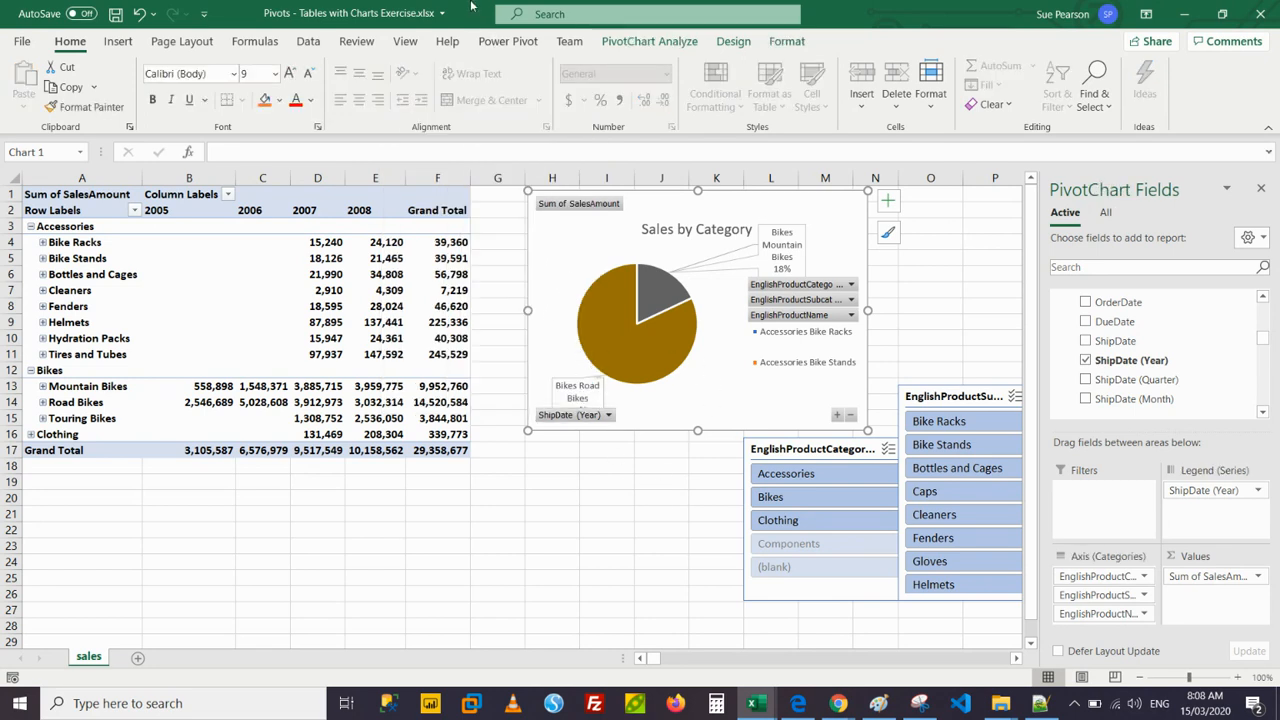
{"action": "left_click", "coordinate": [488, 45]}
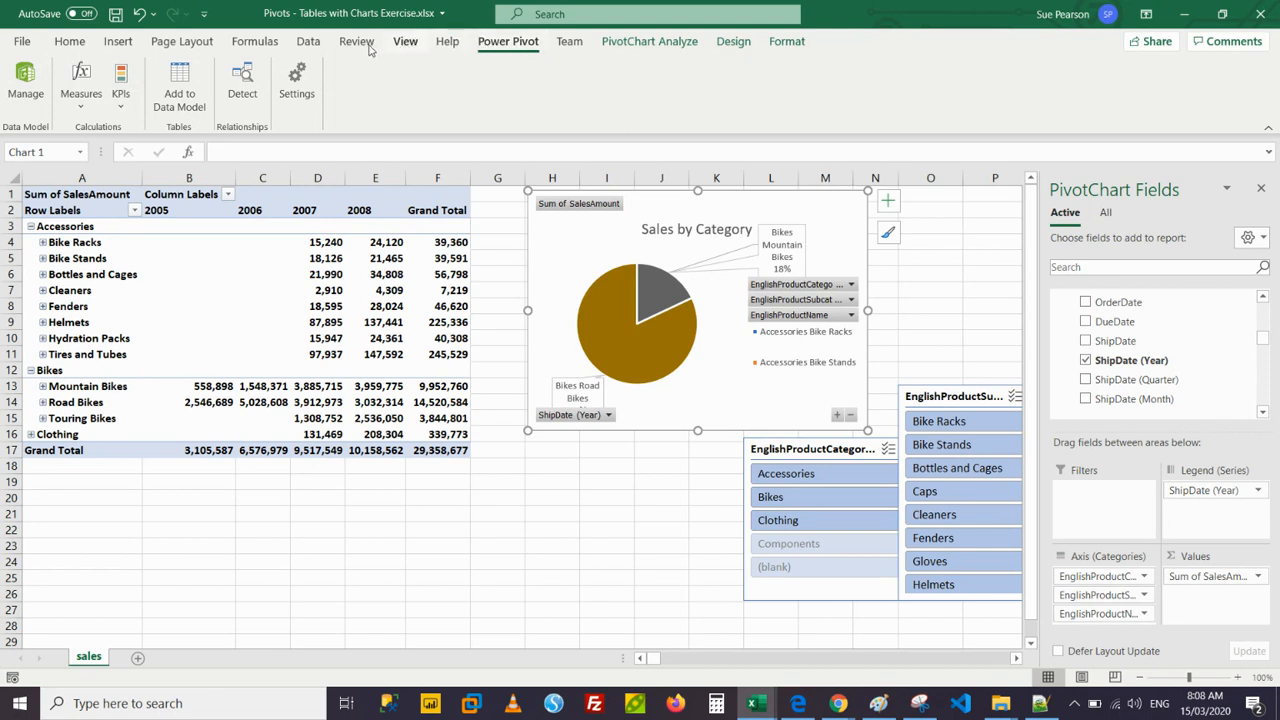
{"action": "left_click", "coordinate": [303, 42]}
{"action": "left_click", "coordinate": [649, 42]}
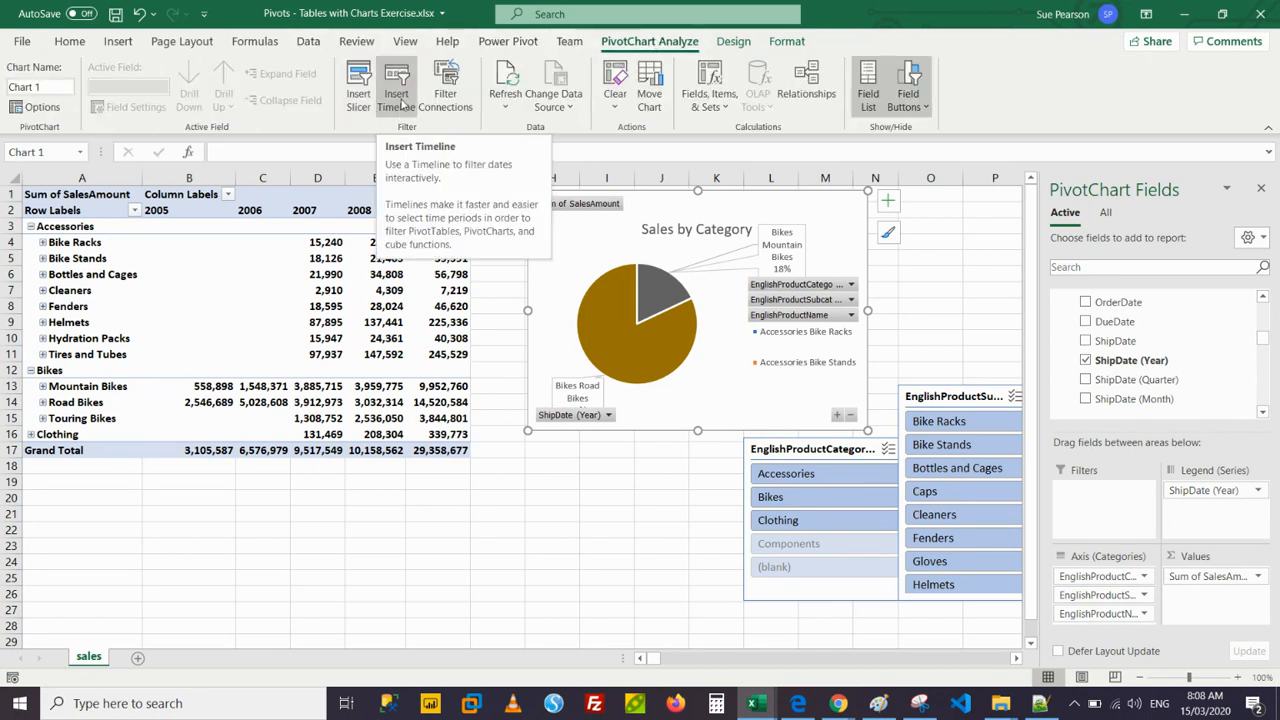
{"action": "left_click", "coordinate": [400, 84]}
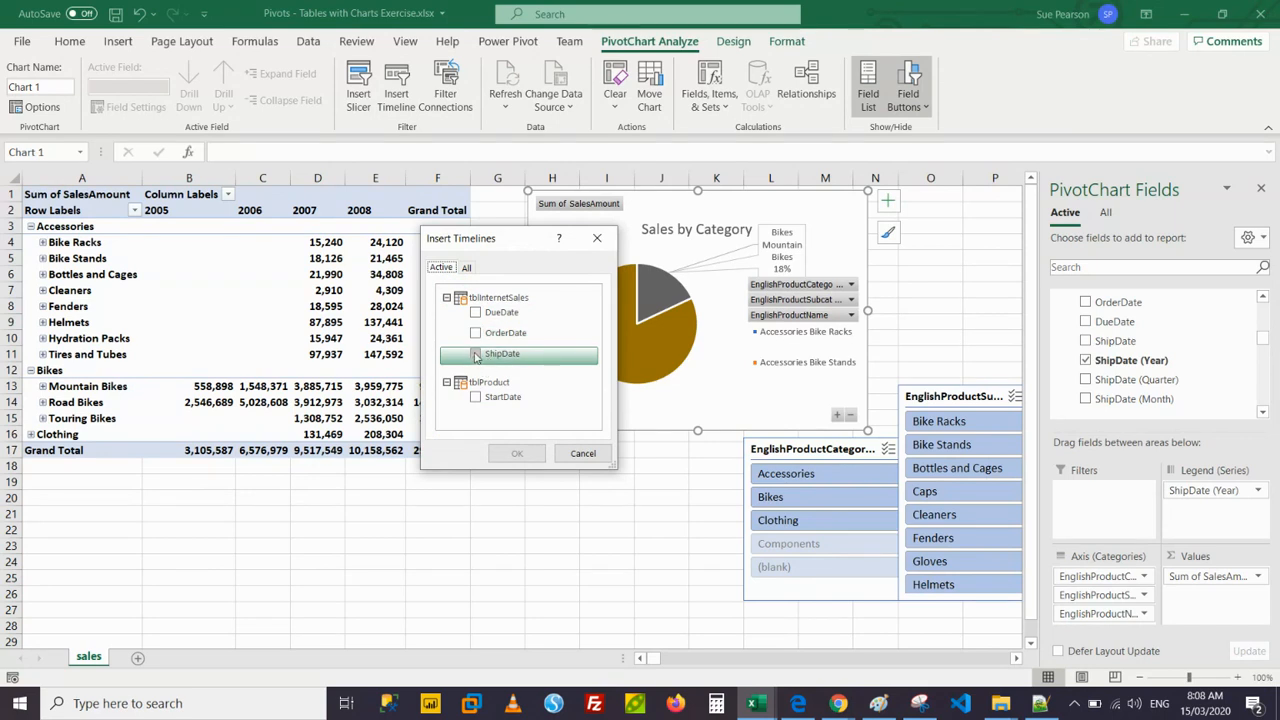
{"action": "left_click", "coordinate": [476, 354]}
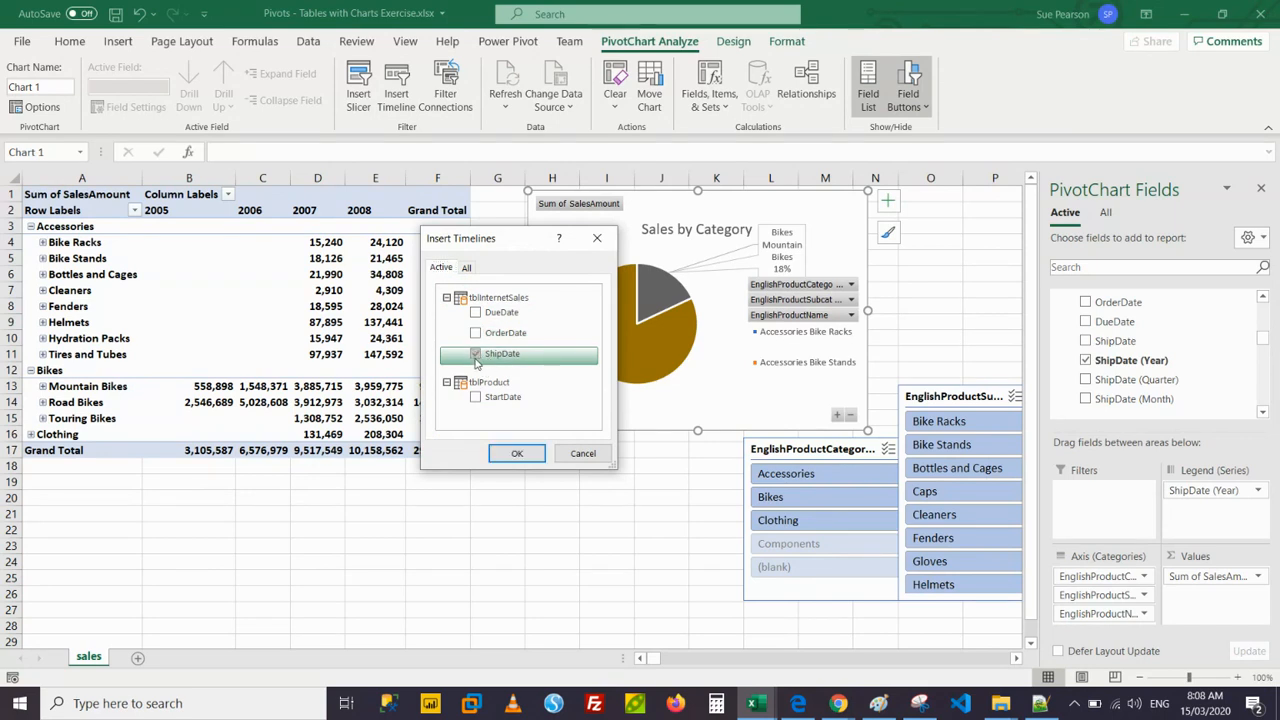
{"action": "left_click", "coordinate": [519, 454]}
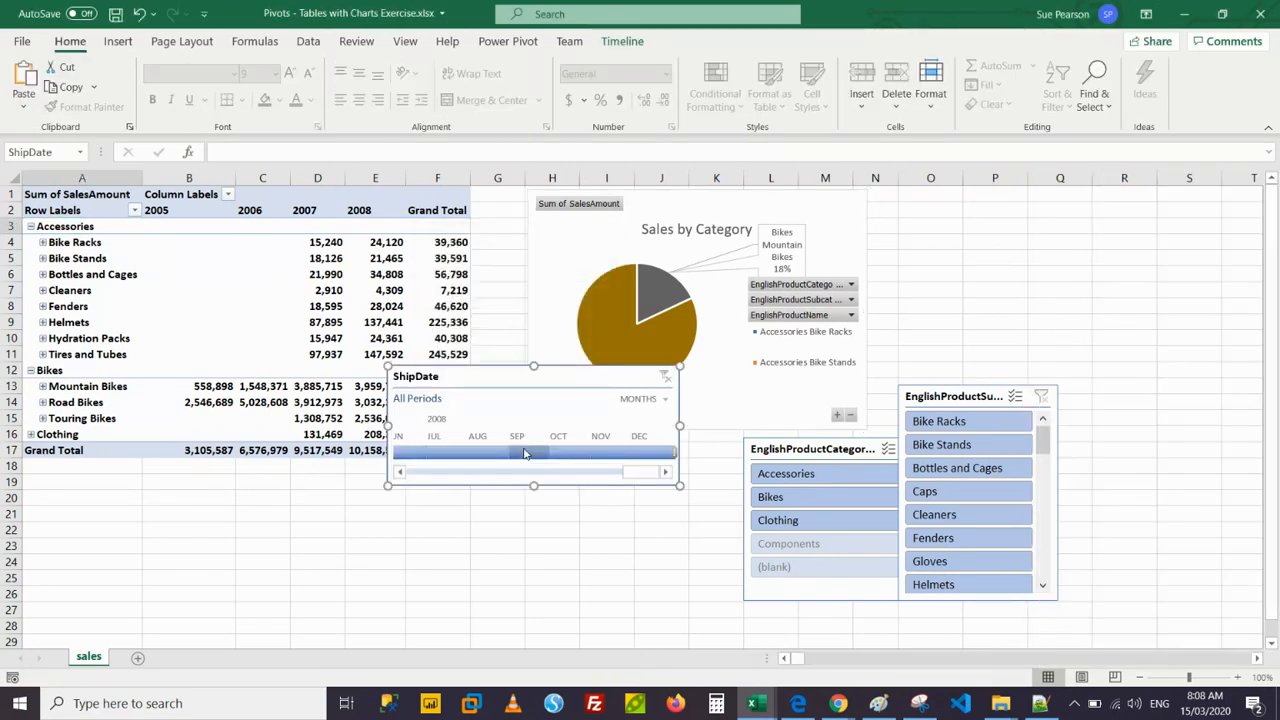
Set the ShipDate timeline's time level to Years, and narrow and position it directly beneath the pie chart.
{"action": "left_click_drag", "start_coordinate": [578, 370], "coordinate": [617, 465]}
{"action": "left_click", "coordinate": [707, 497]}
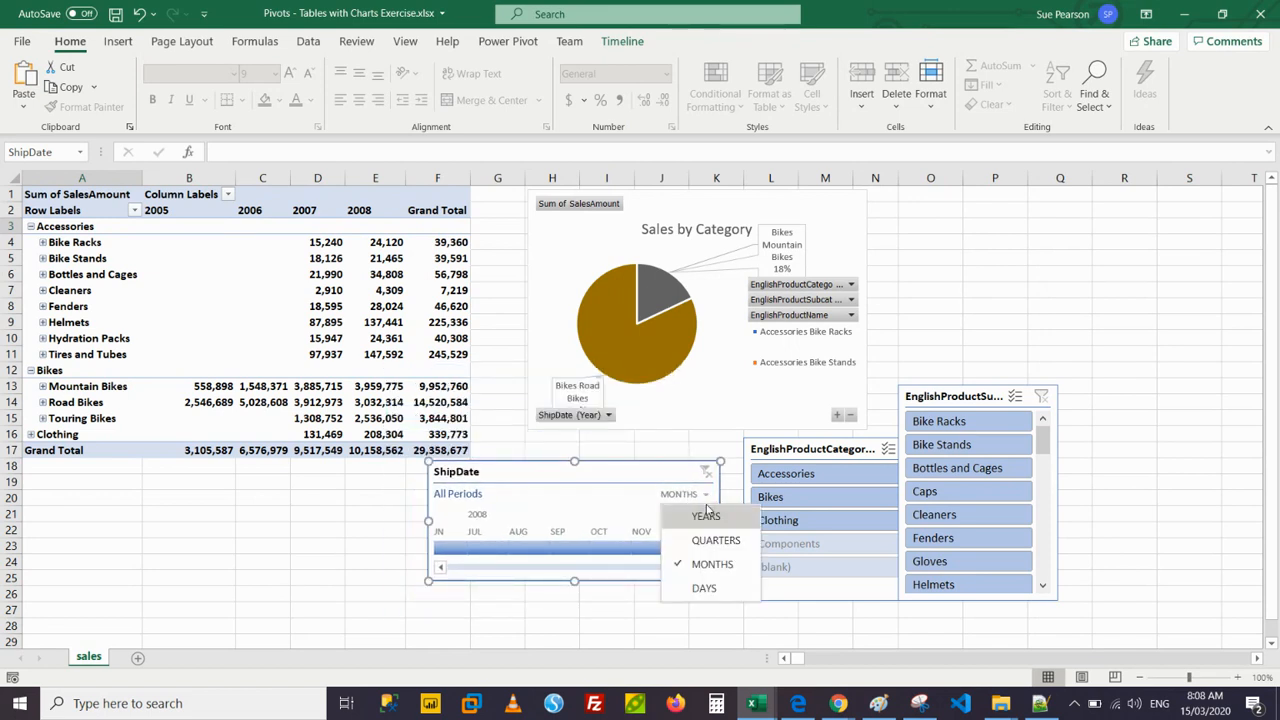
{"action": "left_click", "coordinate": [707, 518]}
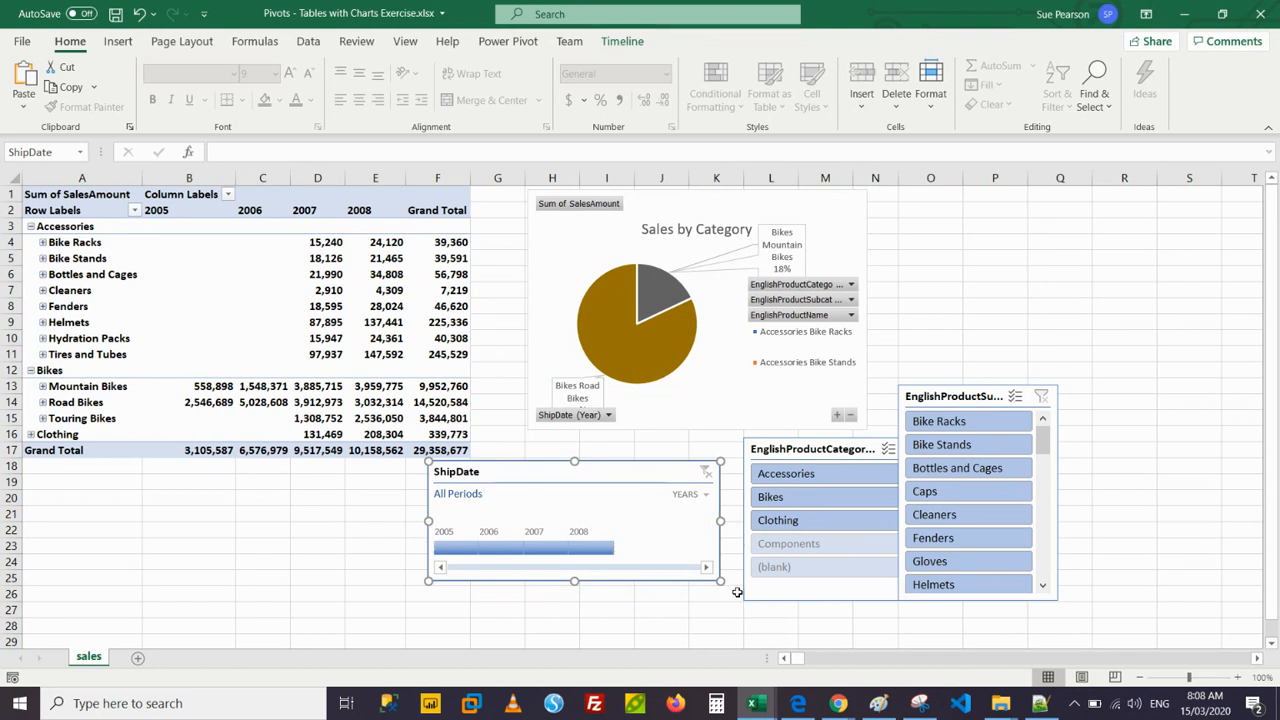
{"action": "left_click_drag", "start_coordinate": [722, 586], "coordinate": [629, 580]}
{"action": "left_click_drag", "start_coordinate": [566, 471], "coordinate": [656, 441]}
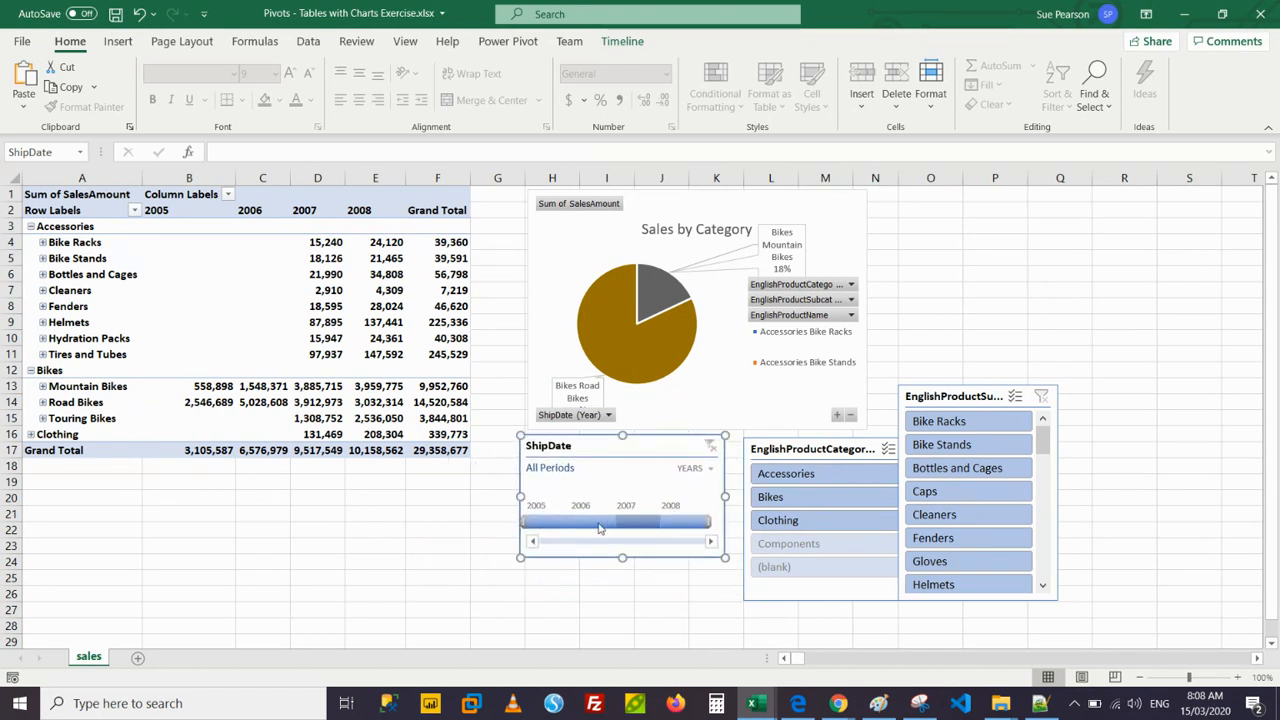
Filter the ShipDate timeline to 2005 and on to 2006, and collapse the Bikes category in the pivot table.
{"action": "left_click", "coordinate": [533, 521]}
{"action": "left_click", "coordinate": [580, 522]}
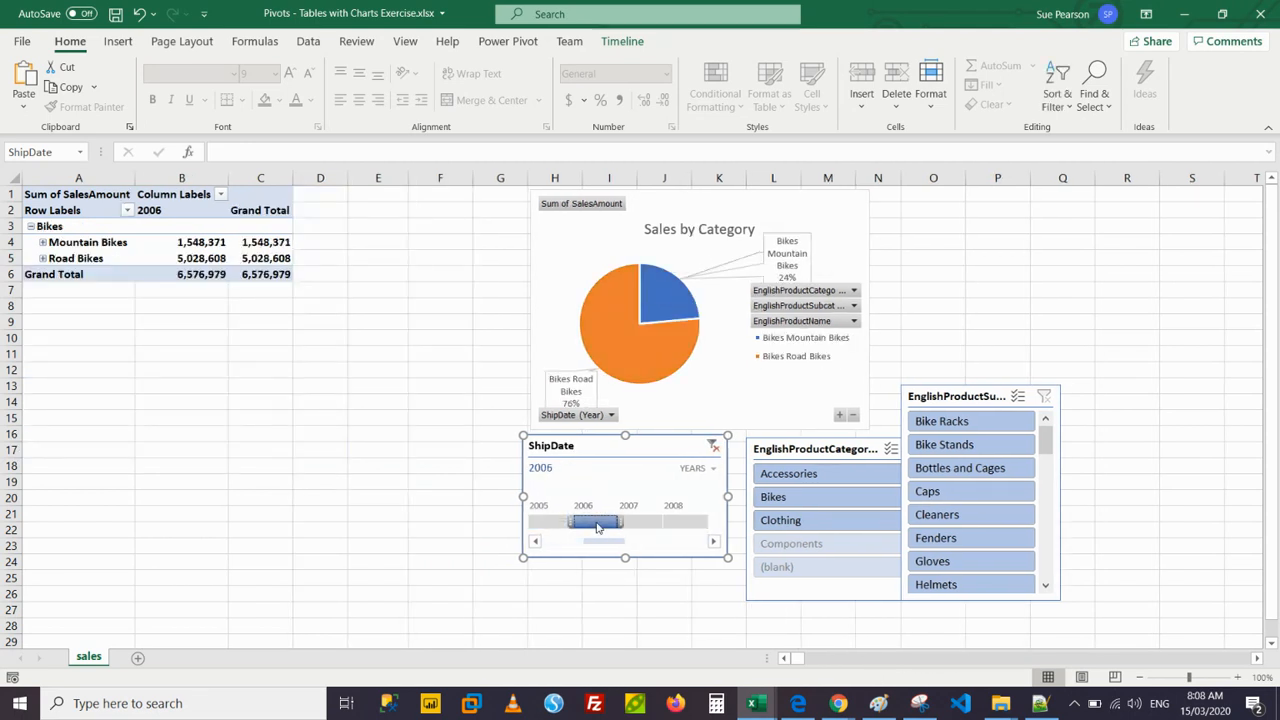
{"action": "left_click", "coordinate": [31, 226]}
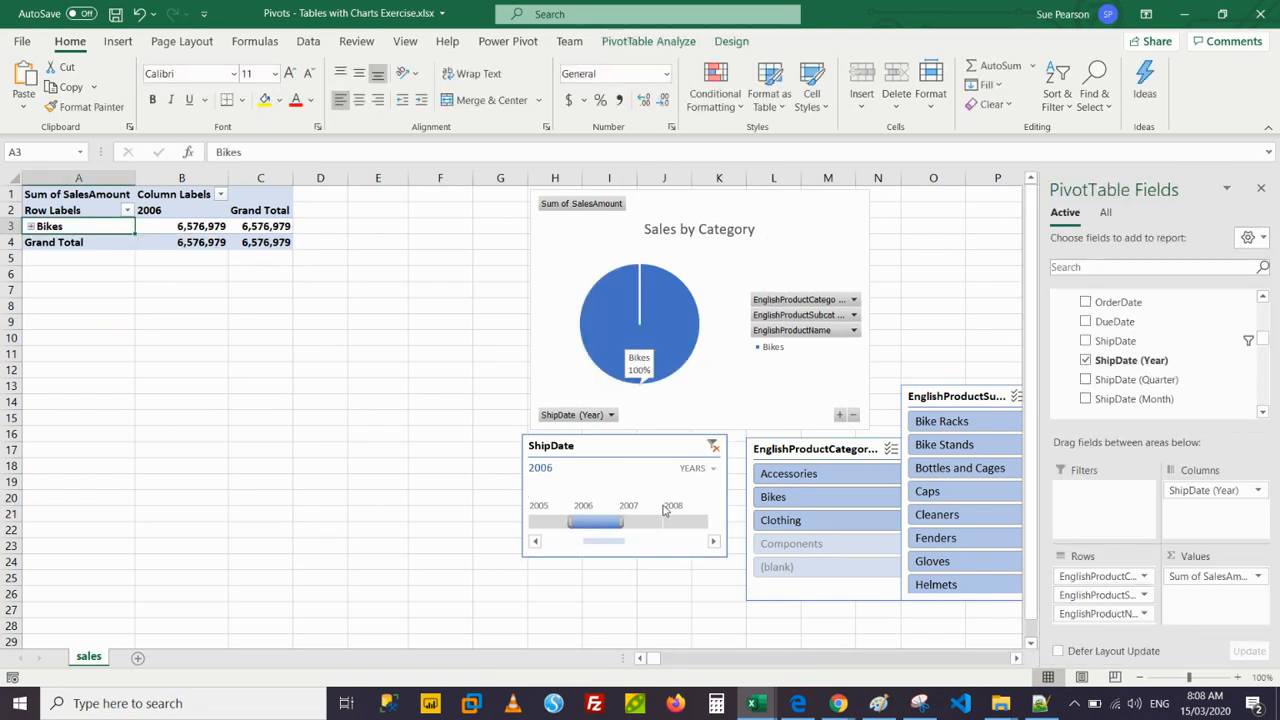
Step the ShipDate timeline back and forth through the years 2005 to 2008 to compare category sales, ending on 2008.
{"action": "left_click", "coordinate": [636, 524]}
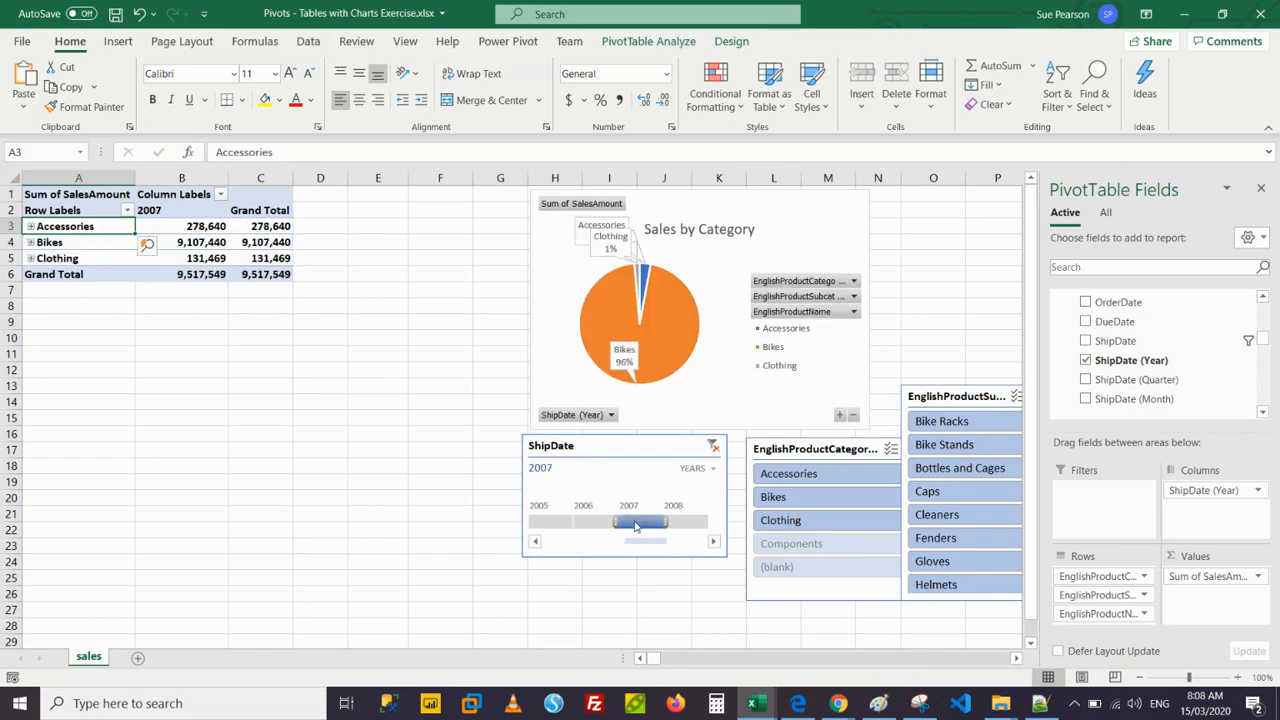
{"action": "left_click_drag", "start_coordinate": [651, 526], "coordinate": [695, 524]}
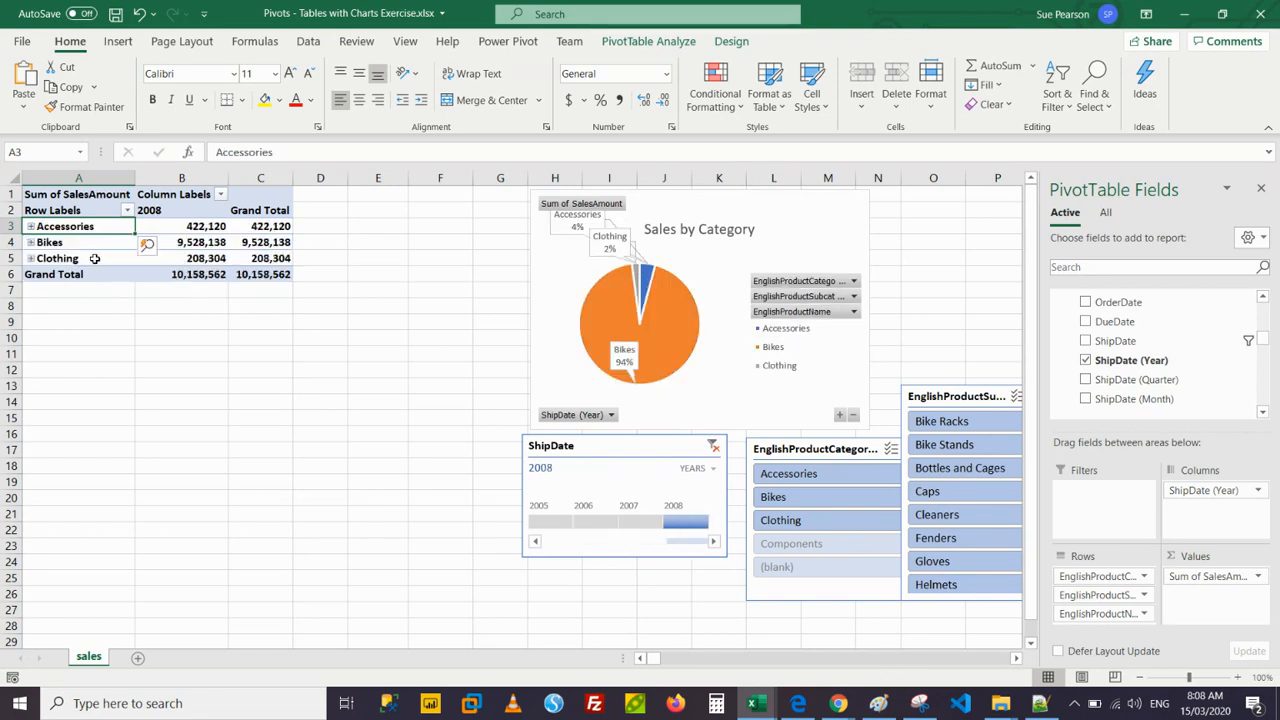
{"action": "left_click", "coordinate": [624, 519]}
{"action": "left_click", "coordinate": [584, 519]}
{"action": "left_click", "coordinate": [550, 527]}
{"action": "left_click", "coordinate": [596, 526]}
{"action": "left_click", "coordinate": [636, 524]}
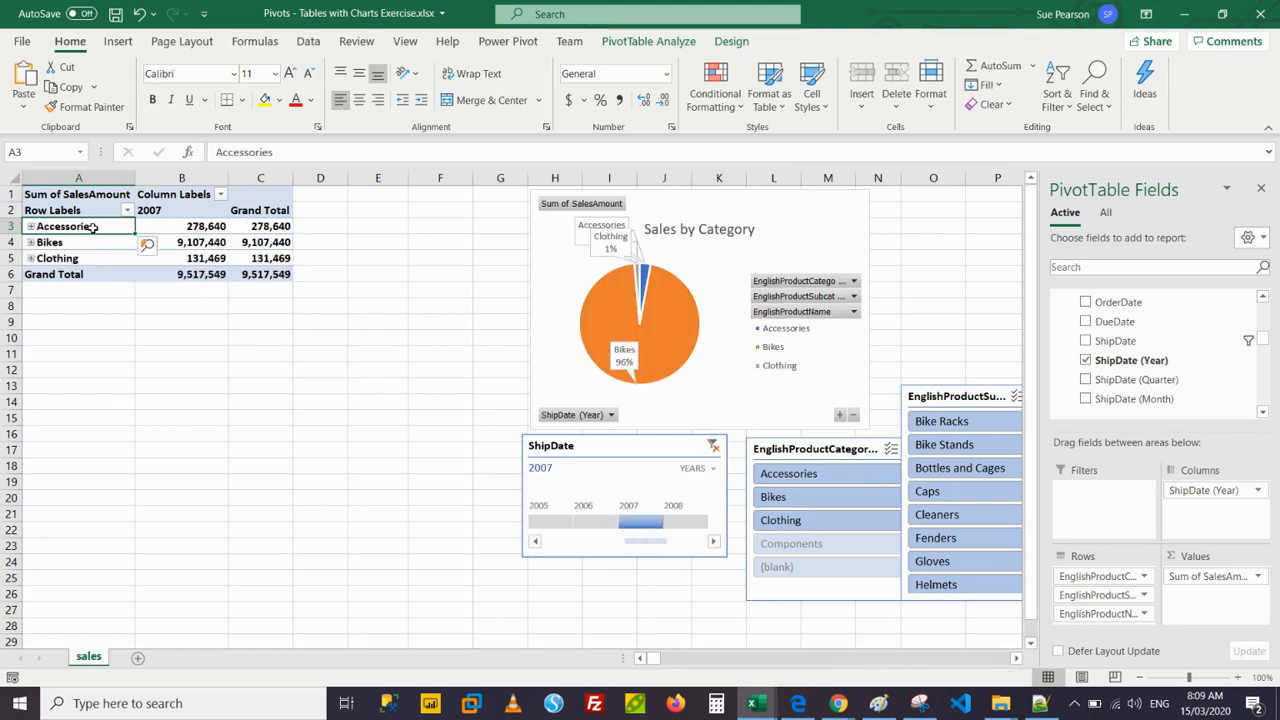
{"action": "left_click", "coordinate": [590, 522]}
{"action": "left_click", "coordinate": [640, 524]}
{"action": "left_click", "coordinate": [697, 524]}
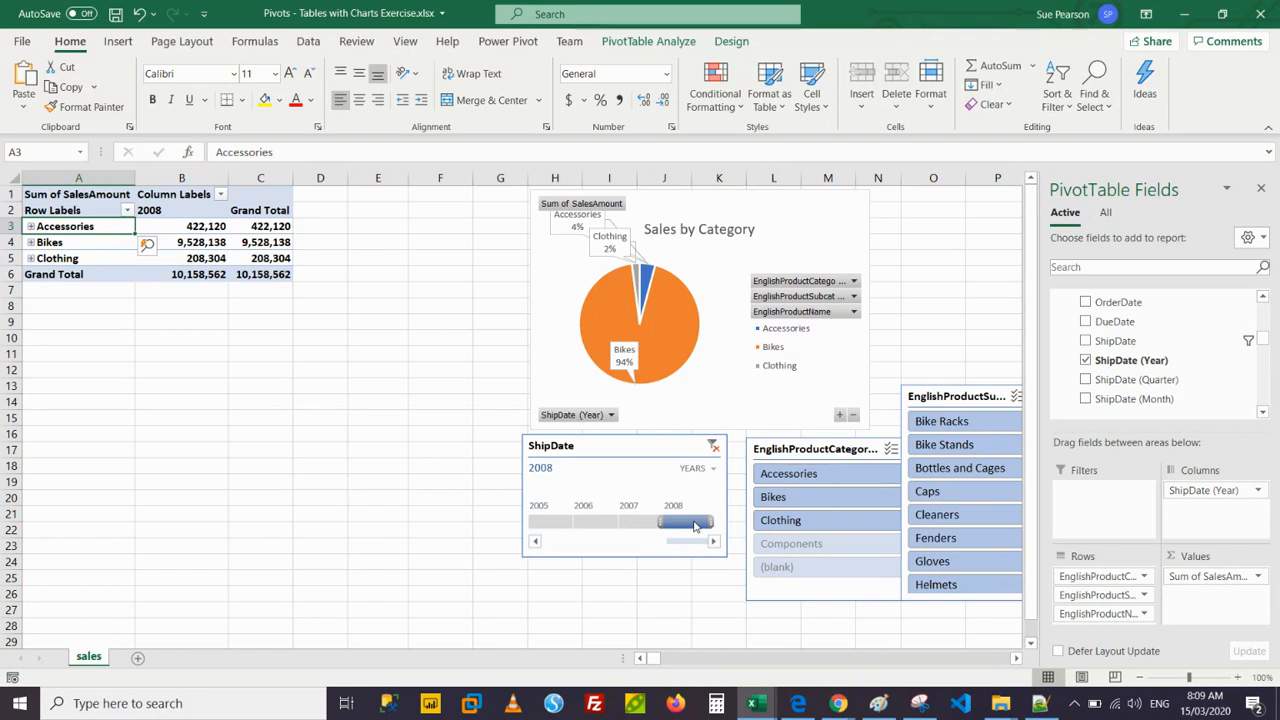
Position the pie chart's data labels at Outside End and move the chart title up, clear of the labels.
{"action": "left_click", "coordinate": [816, 213]}
{"action": "left_click", "coordinate": [890, 201]}
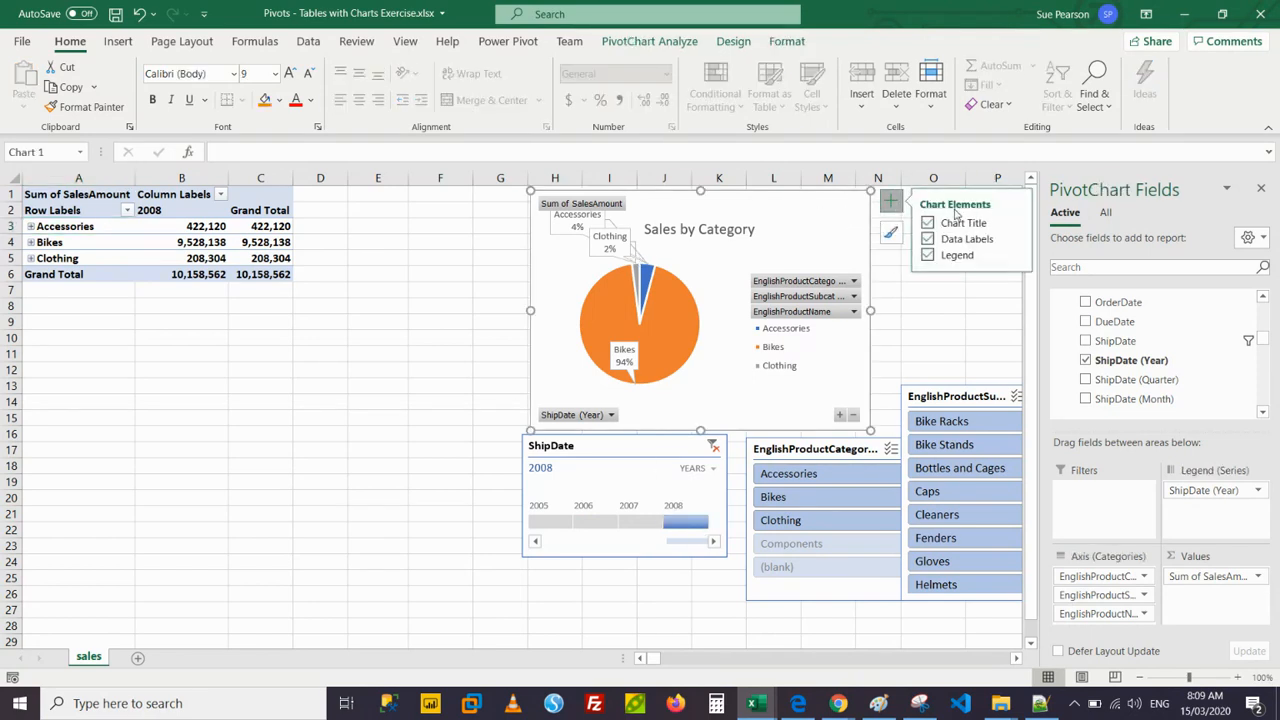
{"action": "left_click", "coordinate": [1015, 238]}
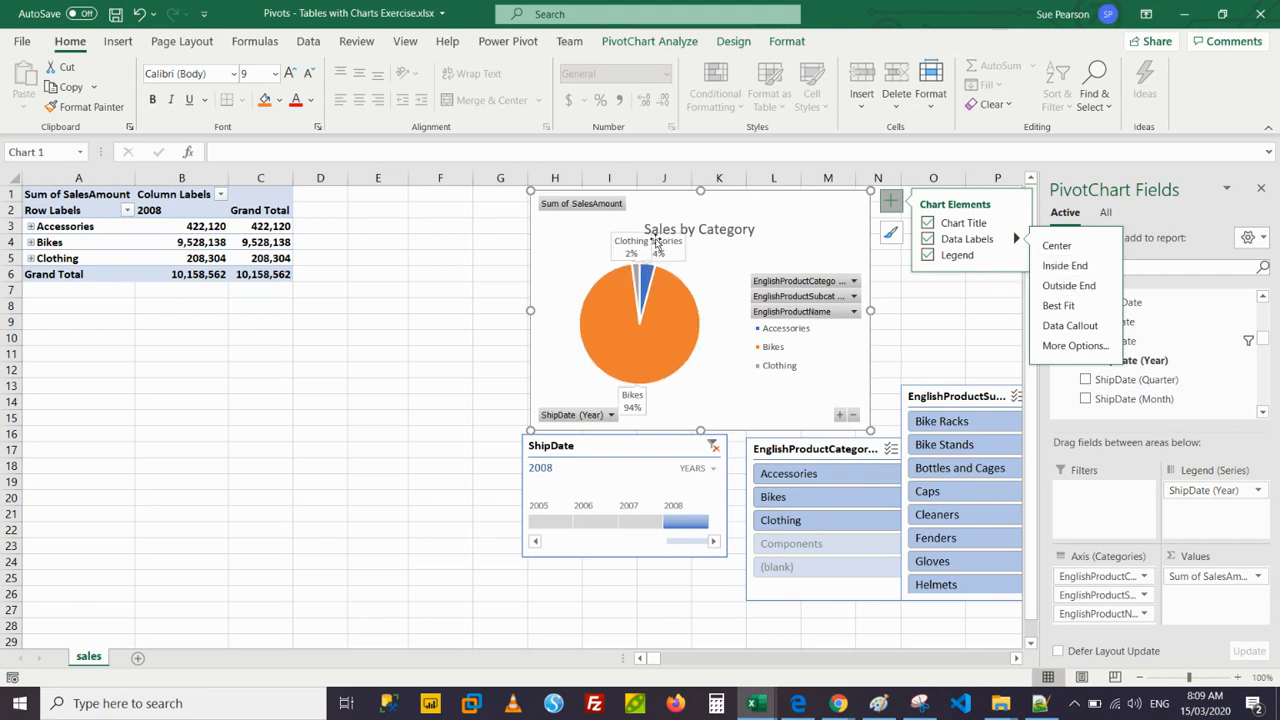
{"action": "left_click", "coordinate": [725, 230]}
{"action": "left_click_drag", "start_coordinate": [723, 218], "coordinate": [731, 200]}
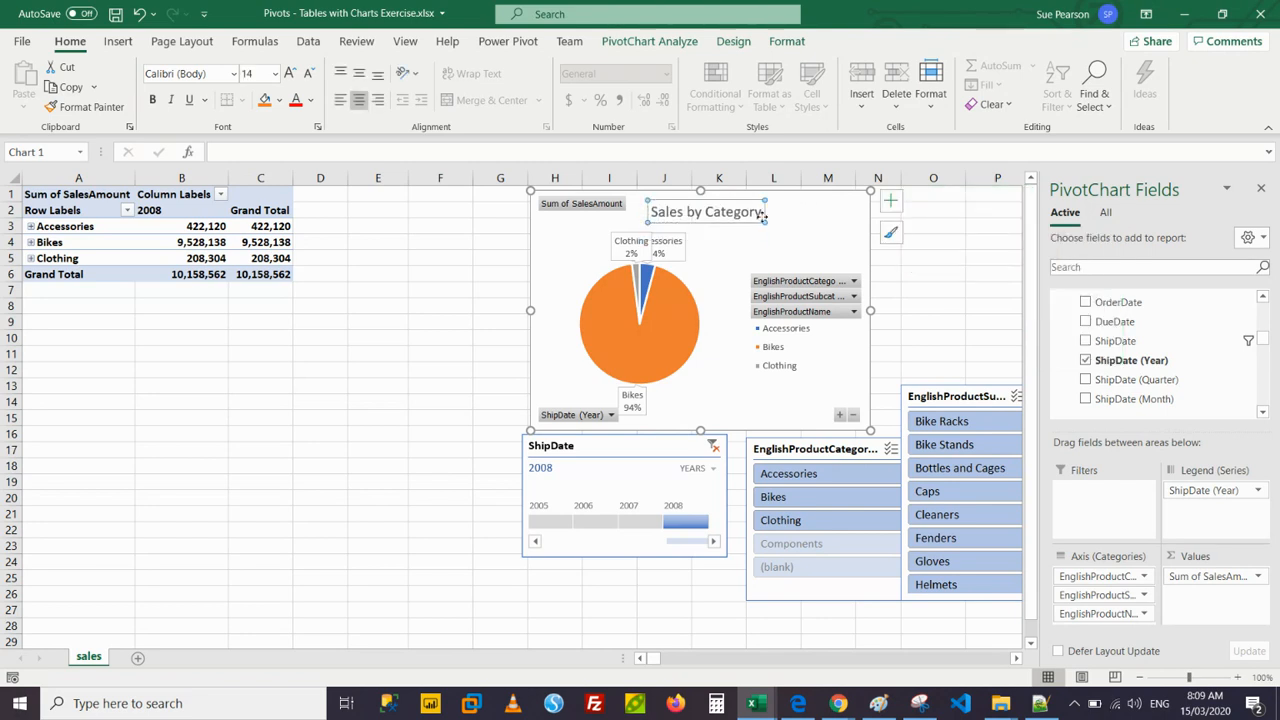
Place the product category slicer directly beside the ShipDate timeline and shift the subcategory slicer farther right to separate the two.
{"action": "left_click", "coordinate": [654, 421]}
{"action": "left_click_drag", "start_coordinate": [793, 443], "coordinate": [774, 435]}
{"action": "left_click_drag", "start_coordinate": [965, 396], "coordinate": [1043, 386]}
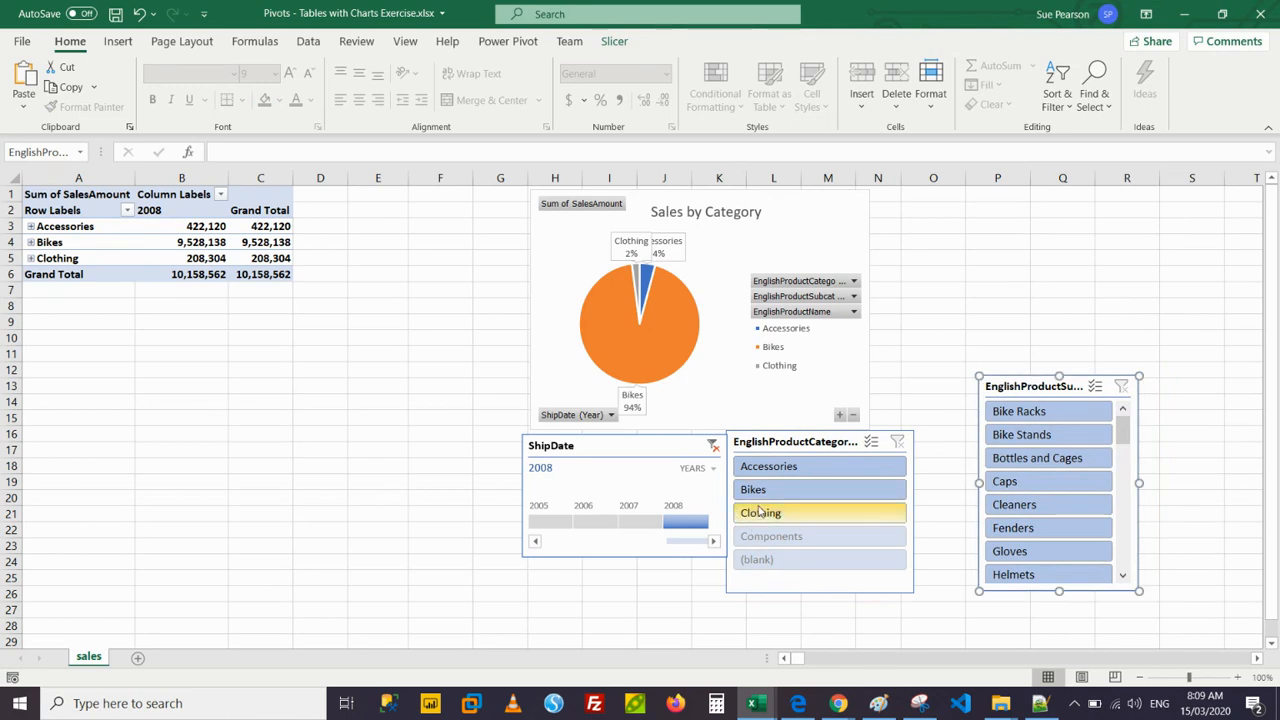
Filter the category slicer to Clothing, try Gloves and Jerseys in the subcategory slicer, and clear the subcategory filter.
{"action": "left_click", "coordinate": [761, 514]}
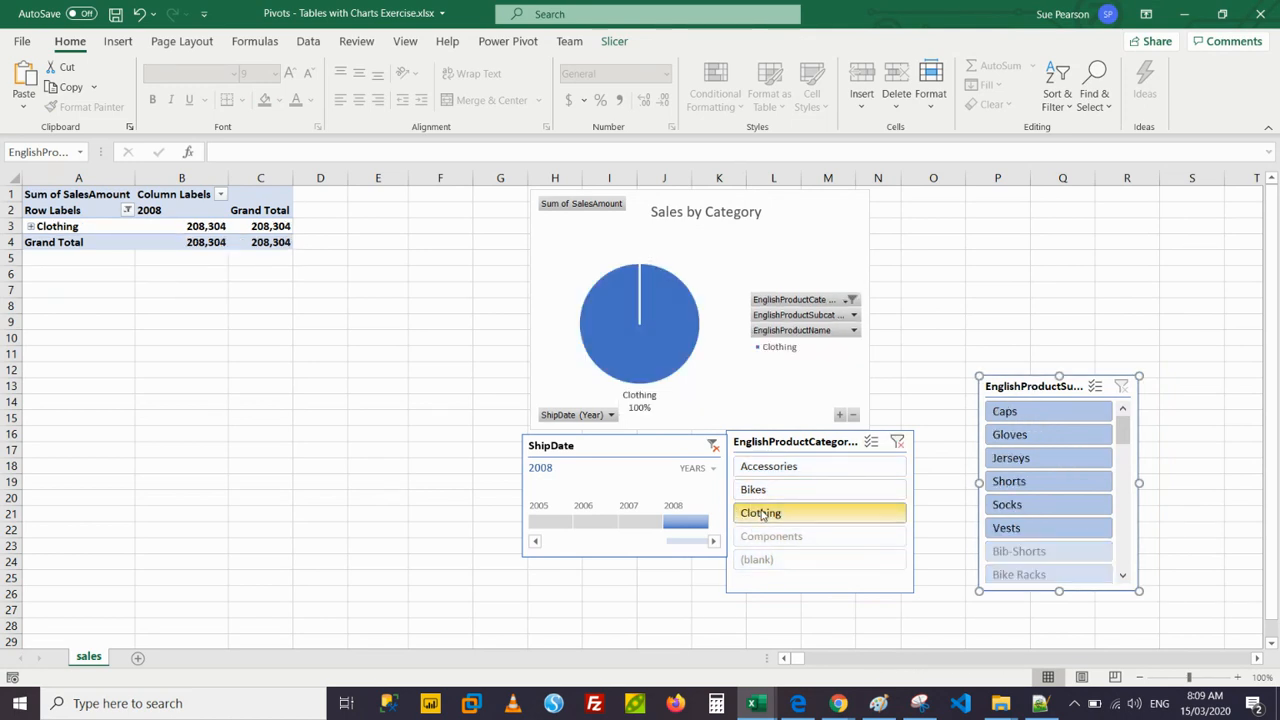
{"action": "left_click", "coordinate": [1022, 436]}
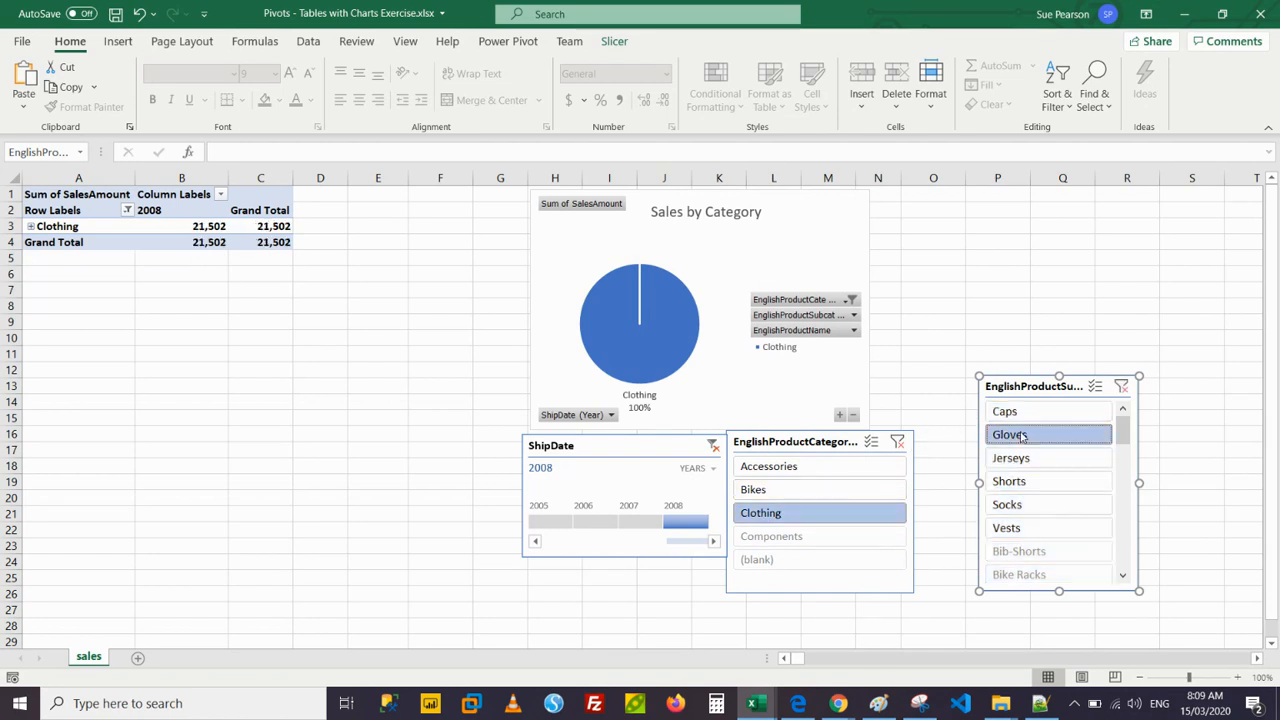
{"action": "left_click", "coordinate": [1020, 457]}
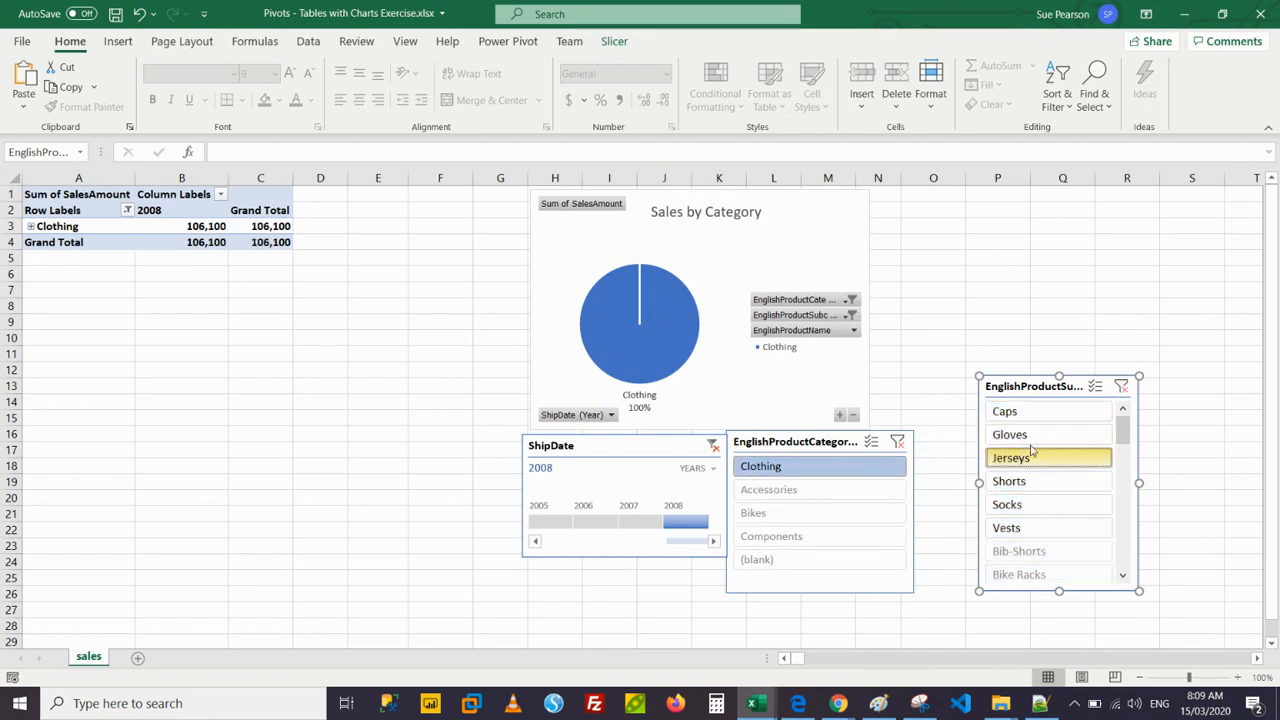
{"action": "left_click", "coordinate": [1121, 388]}
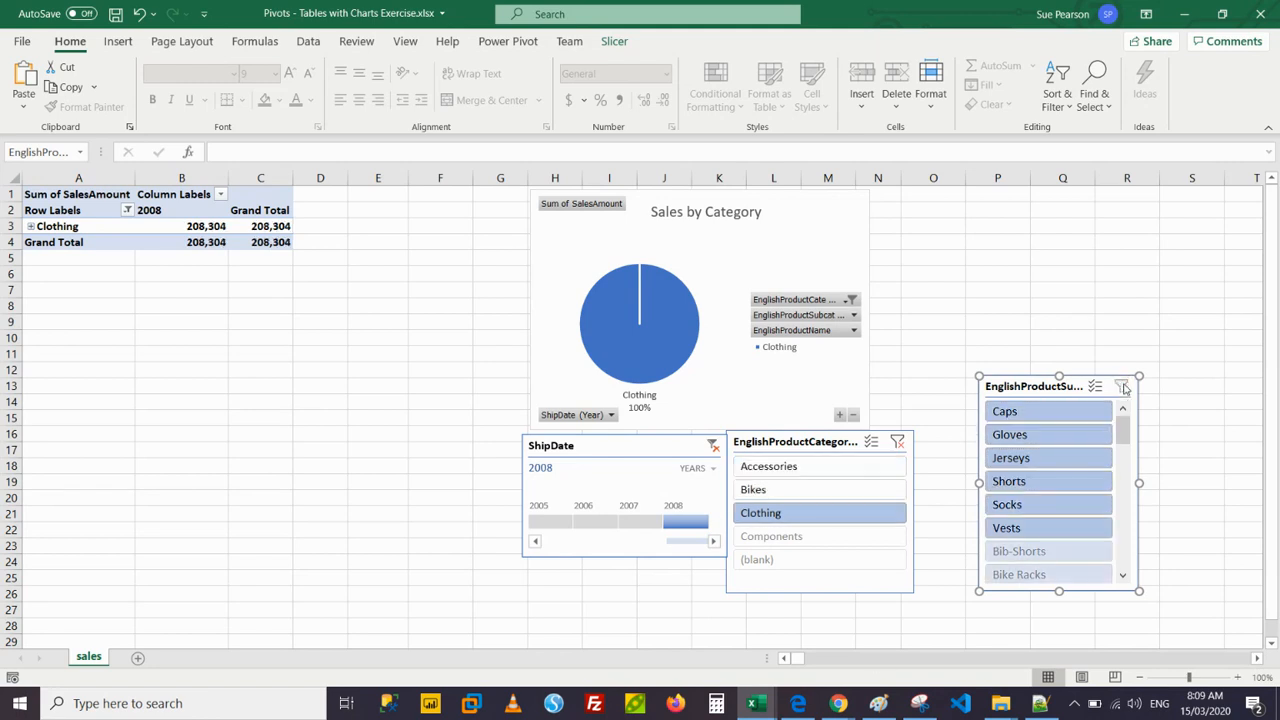
Filter the category slicer to Accessories and Clothing together, and switch the filter to Bikes alone.
{"action": "left_click", "coordinate": [765, 468]}
{"action": "left_click", "coordinate": [778, 512], "text": "ctrl"}
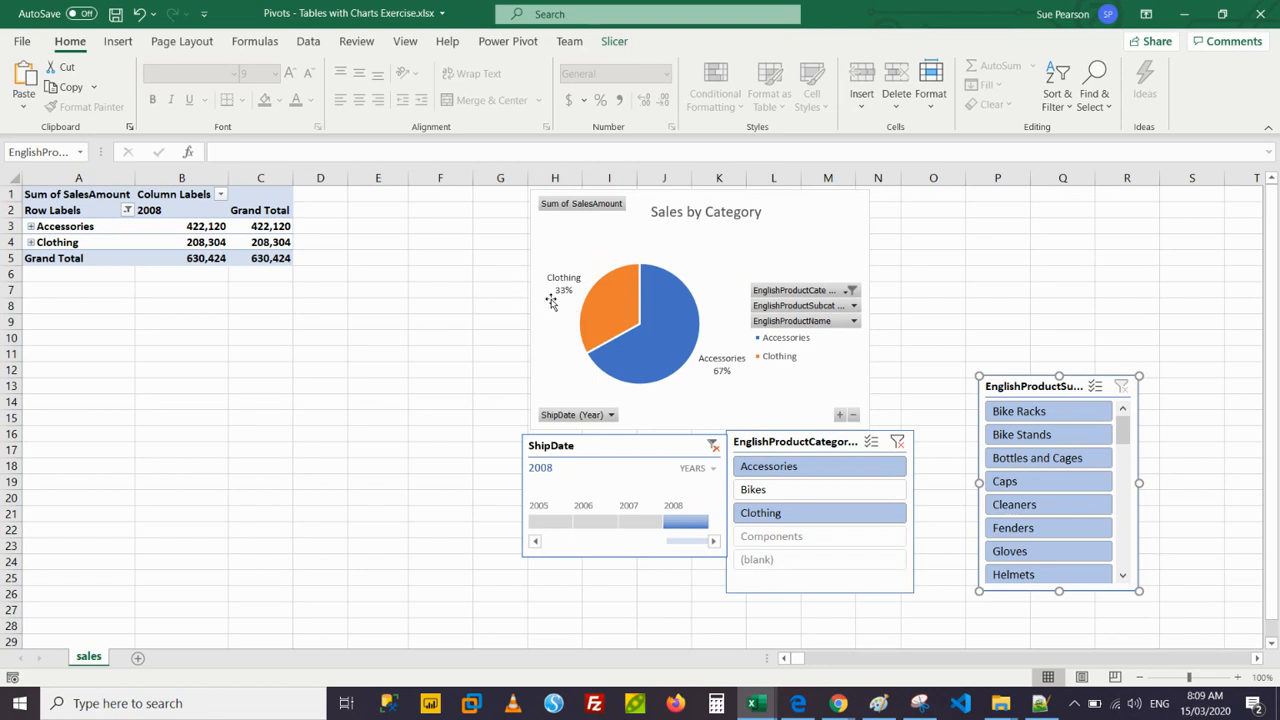
{"action": "left_click", "coordinate": [775, 490]}
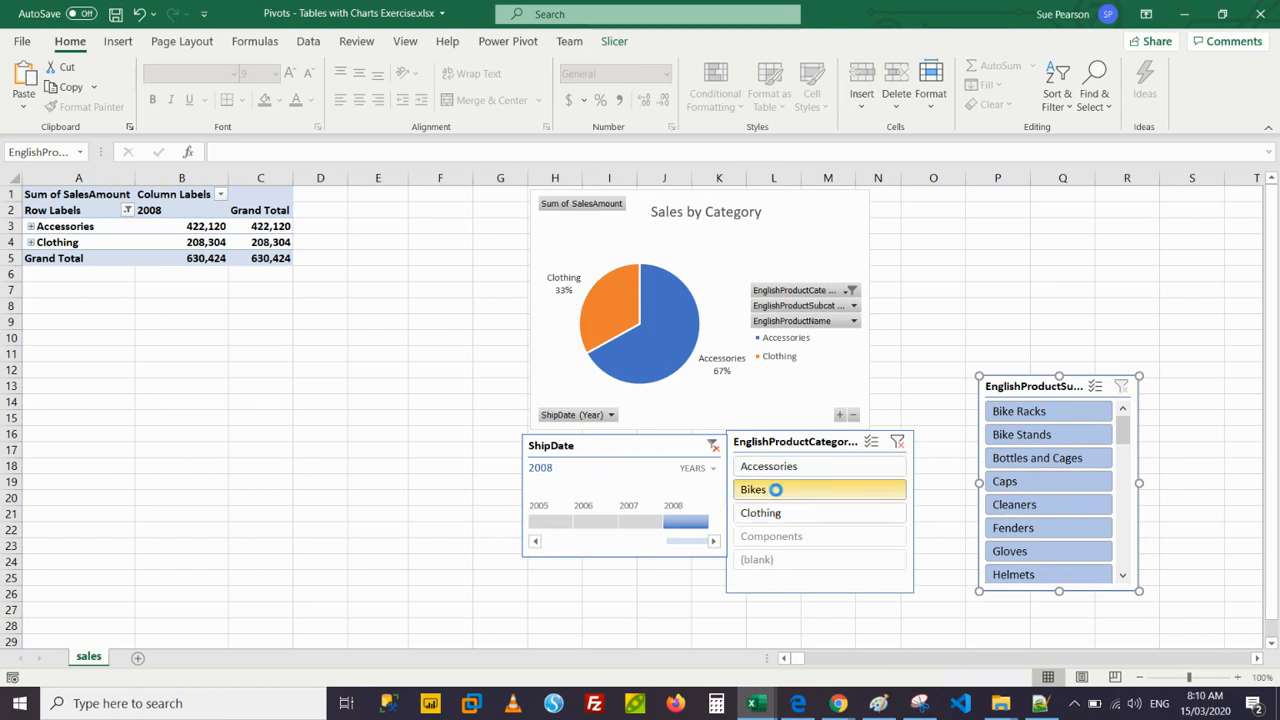
Clear the category slicer filter and review the pie chart's placement options for the chart title and legend.
{"action": "left_click", "coordinate": [898, 442]}
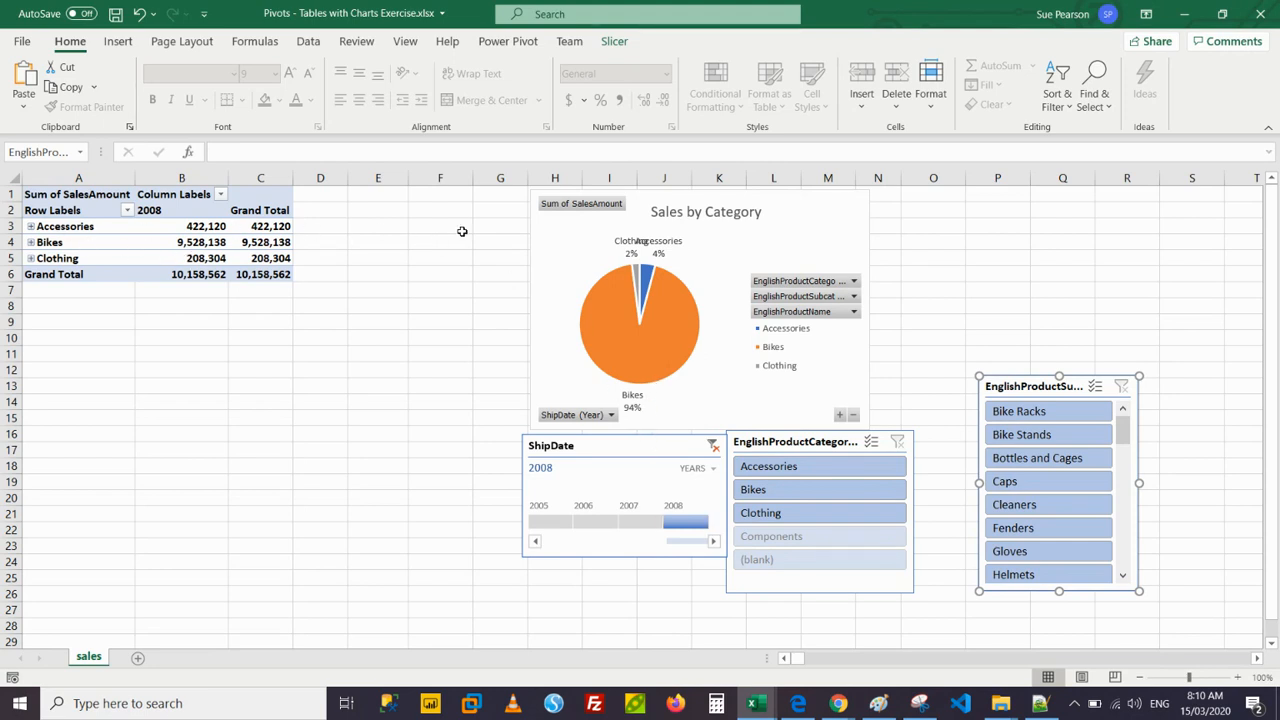
{"action": "left_click", "coordinate": [633, 228]}
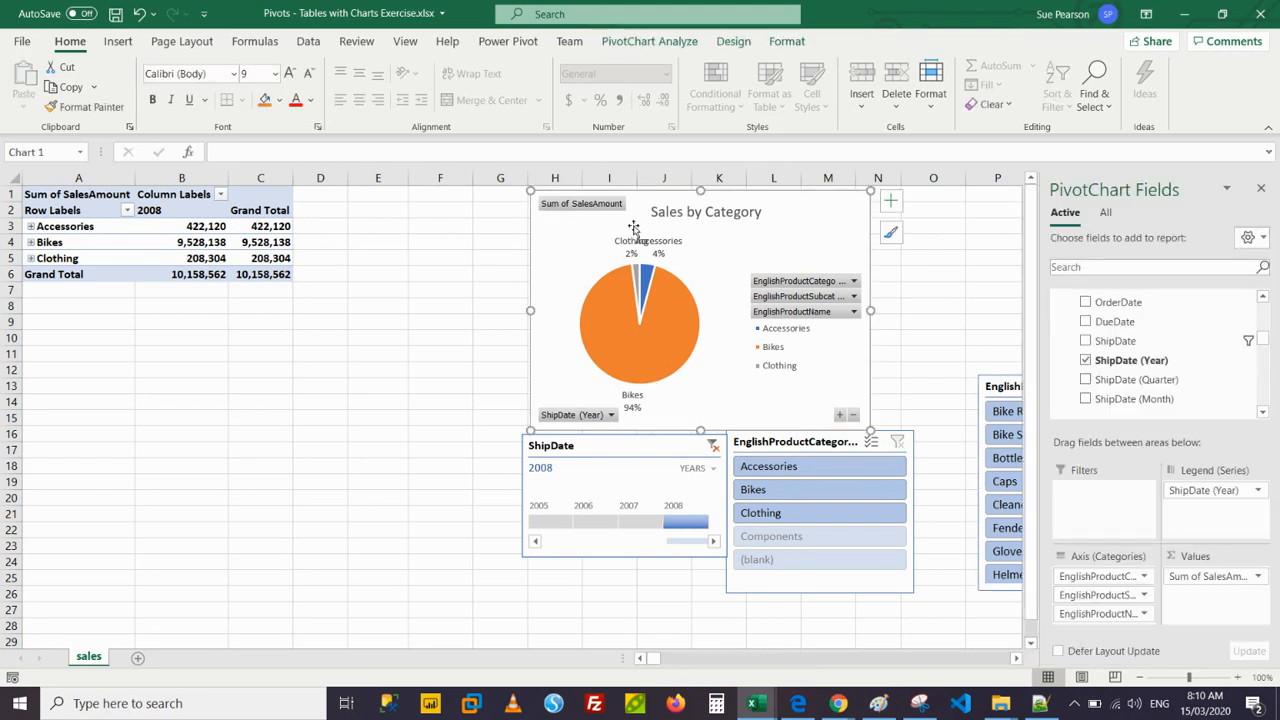
{"action": "left_click", "coordinate": [890, 201]}
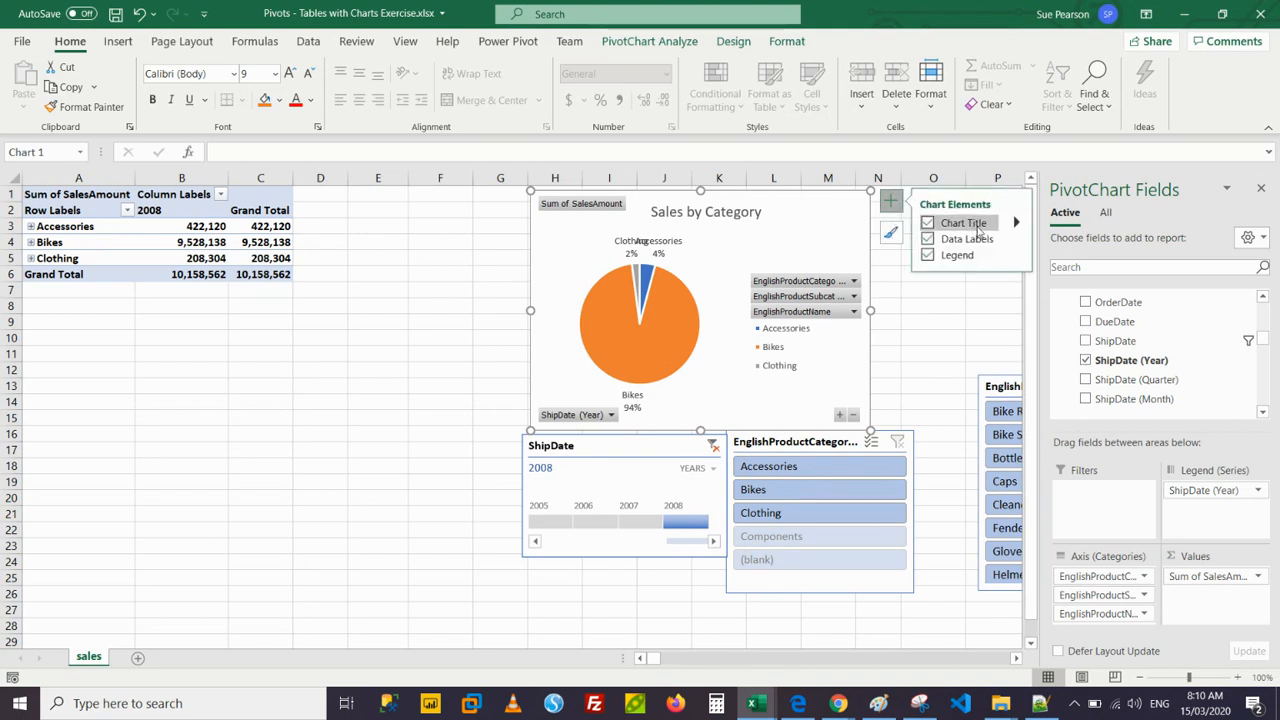
{"action": "left_click", "coordinate": [1018, 224]}
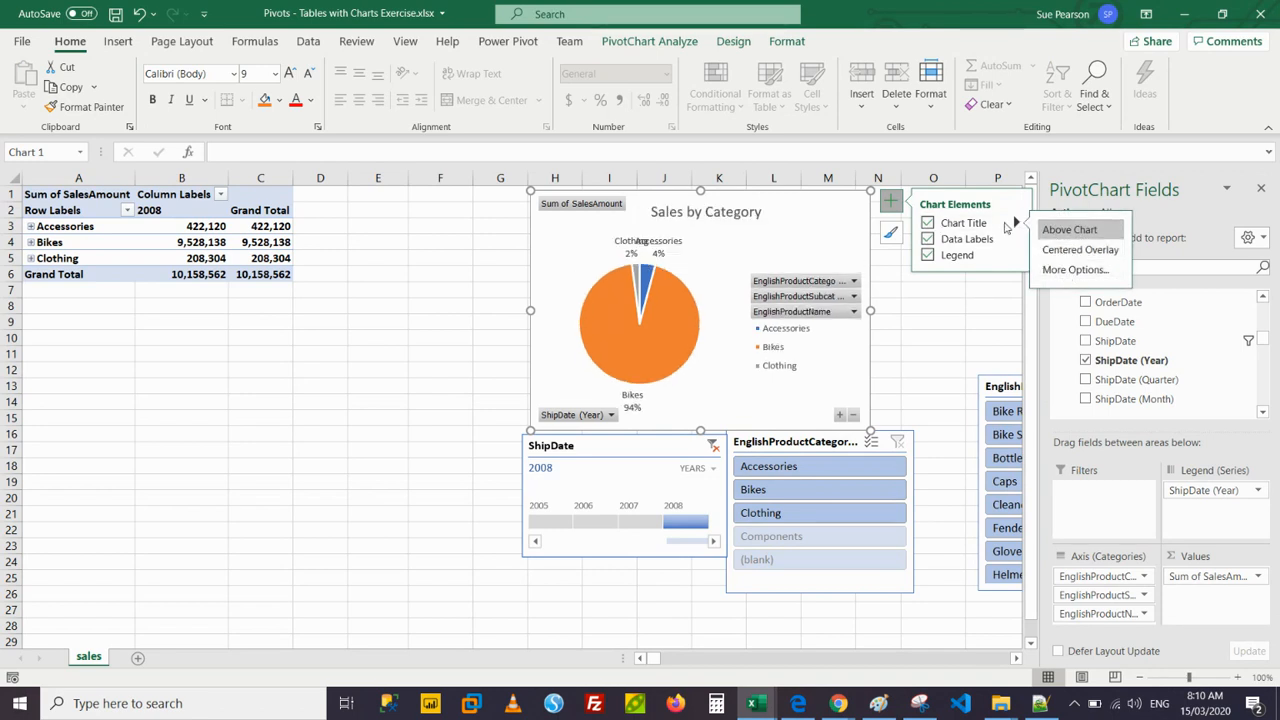
{"action": "mouse_move", "coordinate": [1013, 240]}
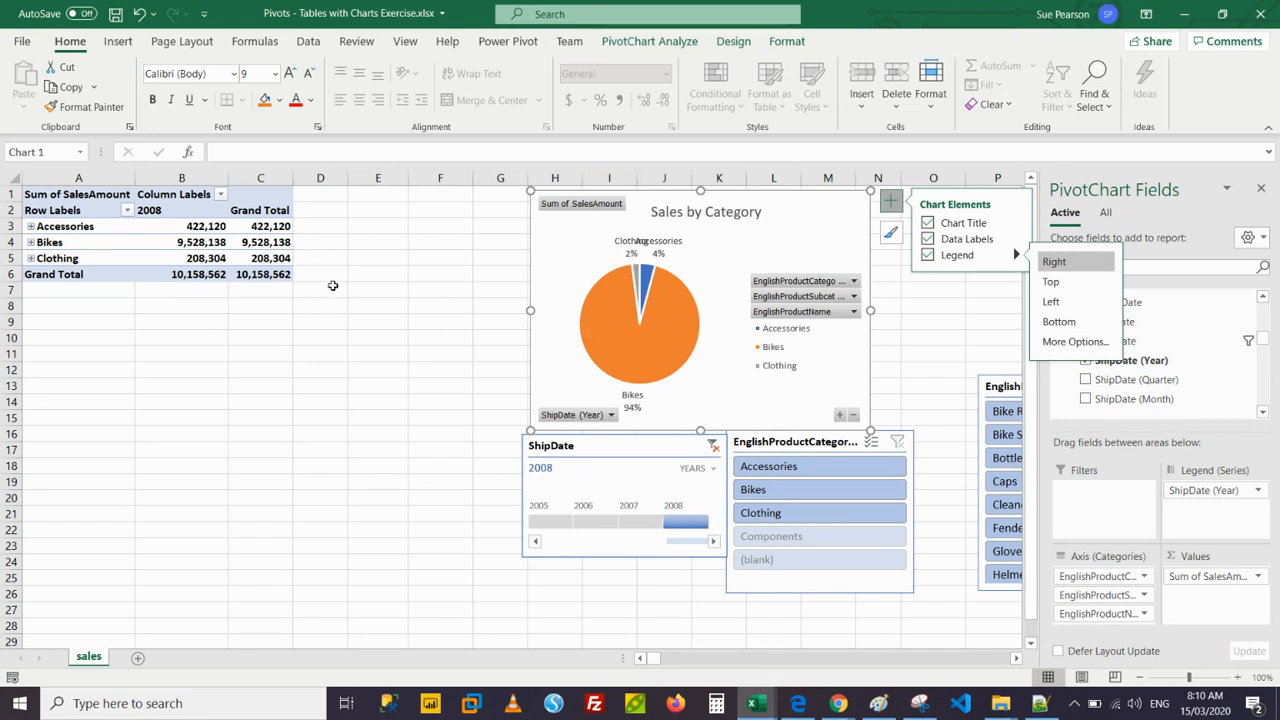
{"action": "left_click", "coordinate": [362, 208]}
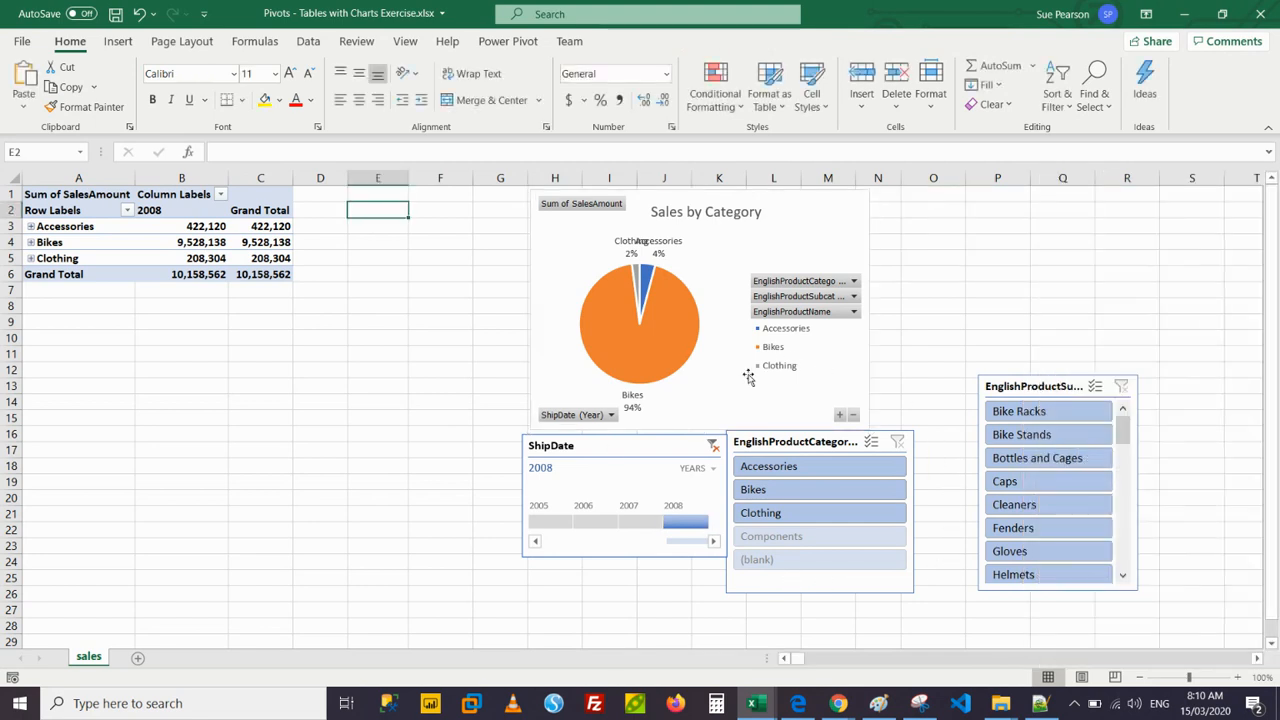
Reset the ShipDate timeline, set it back to 2008, and filter the category slicer to Accessories and Clothing.
{"action": "left_click", "coordinate": [711, 447]}
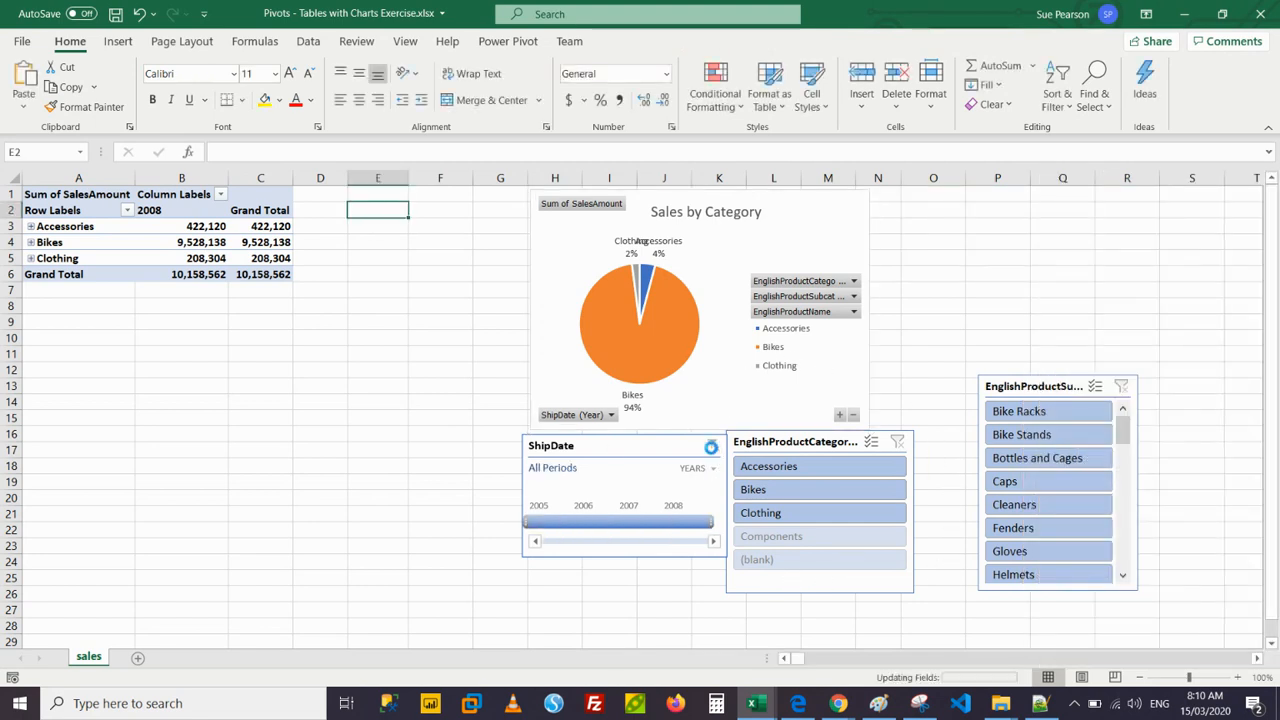
{"action": "left_click", "coordinate": [672, 520]}
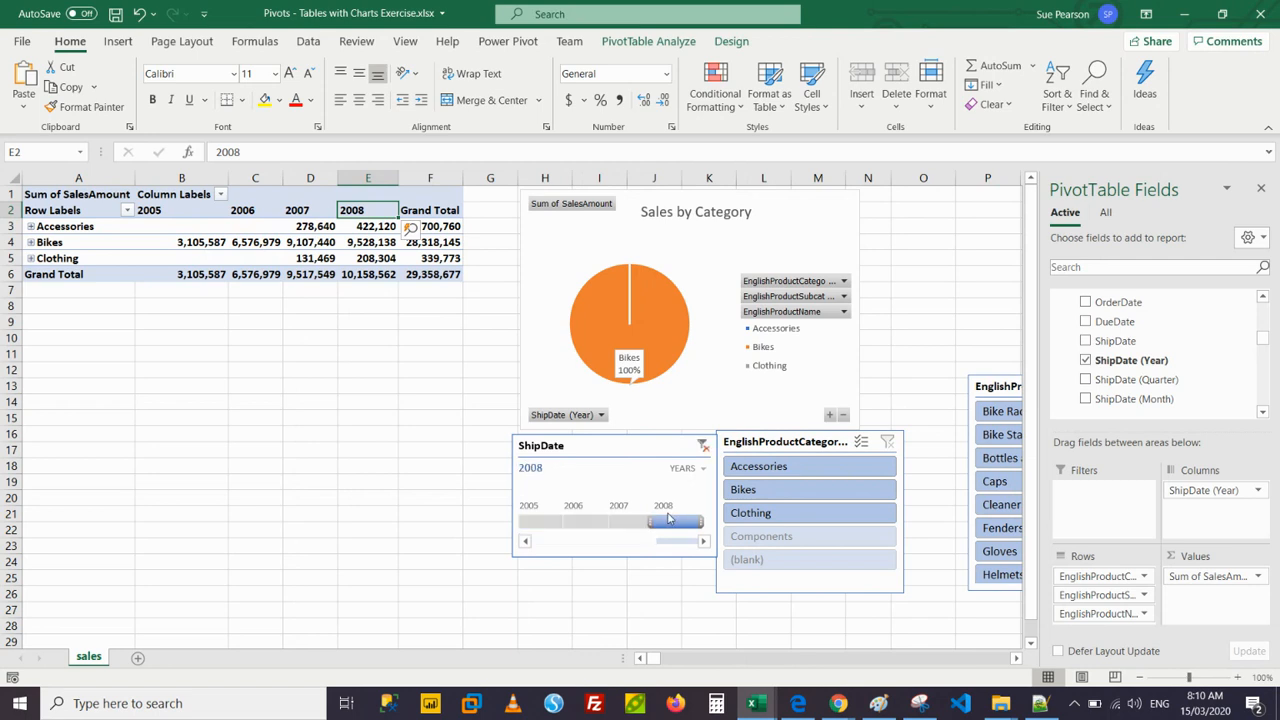
{"action": "left_click", "coordinate": [811, 466]}
{"action": "left_click", "coordinate": [786, 516], "text": "ctrl"}
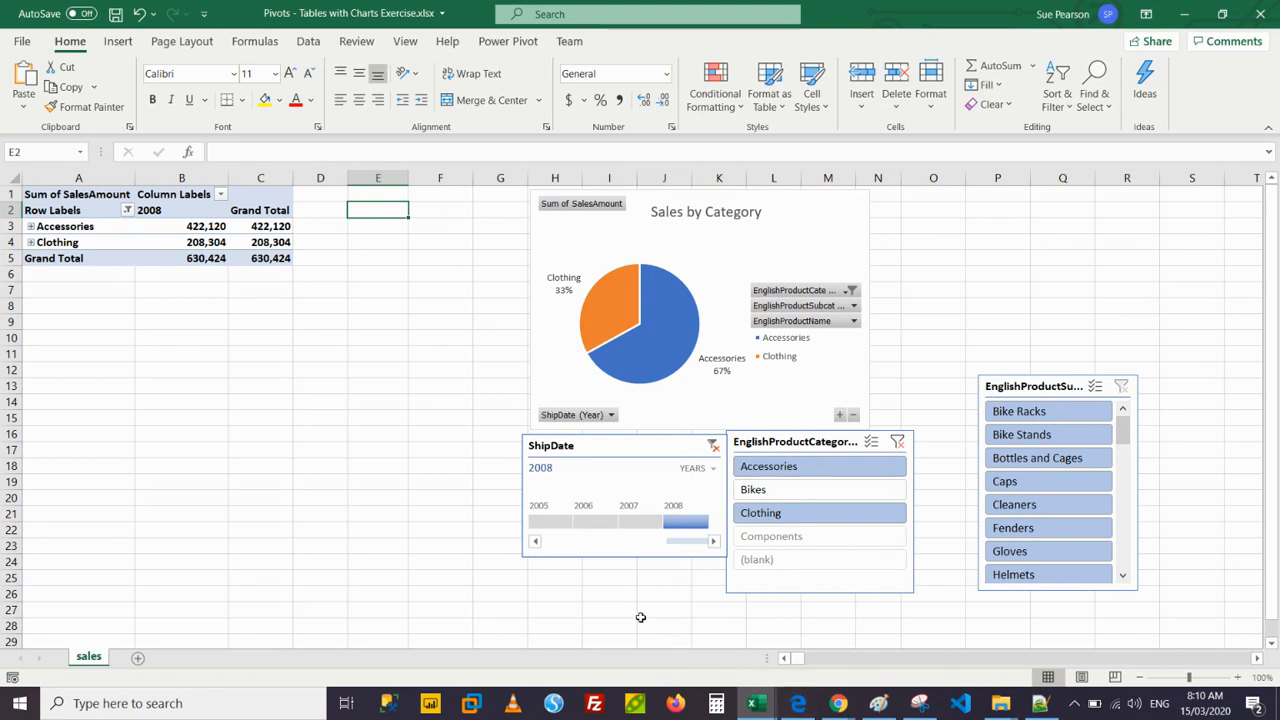
Switch to Chrome and view the open YouTube video on creating pivot tables and the video from the pivot table date measure search.
{"action": "mouse_move", "coordinate": [834, 708]}
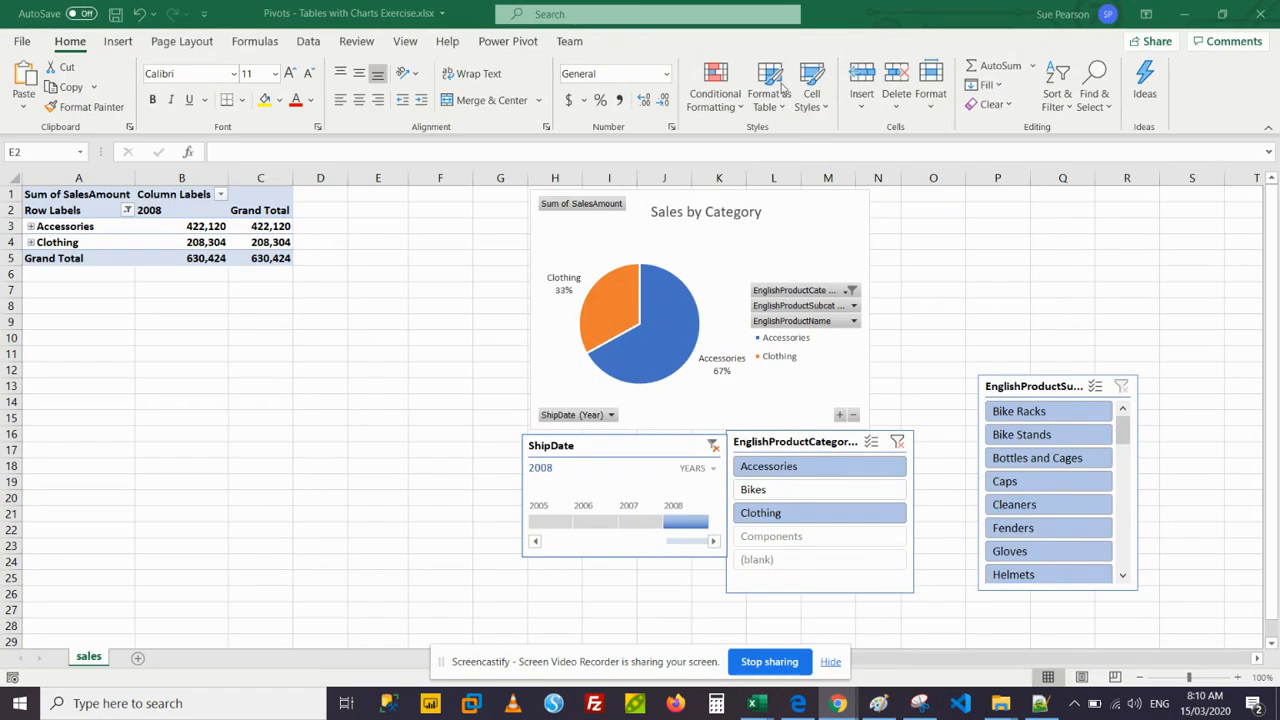
{"action": "left_click", "coordinate": [1185, 14]}
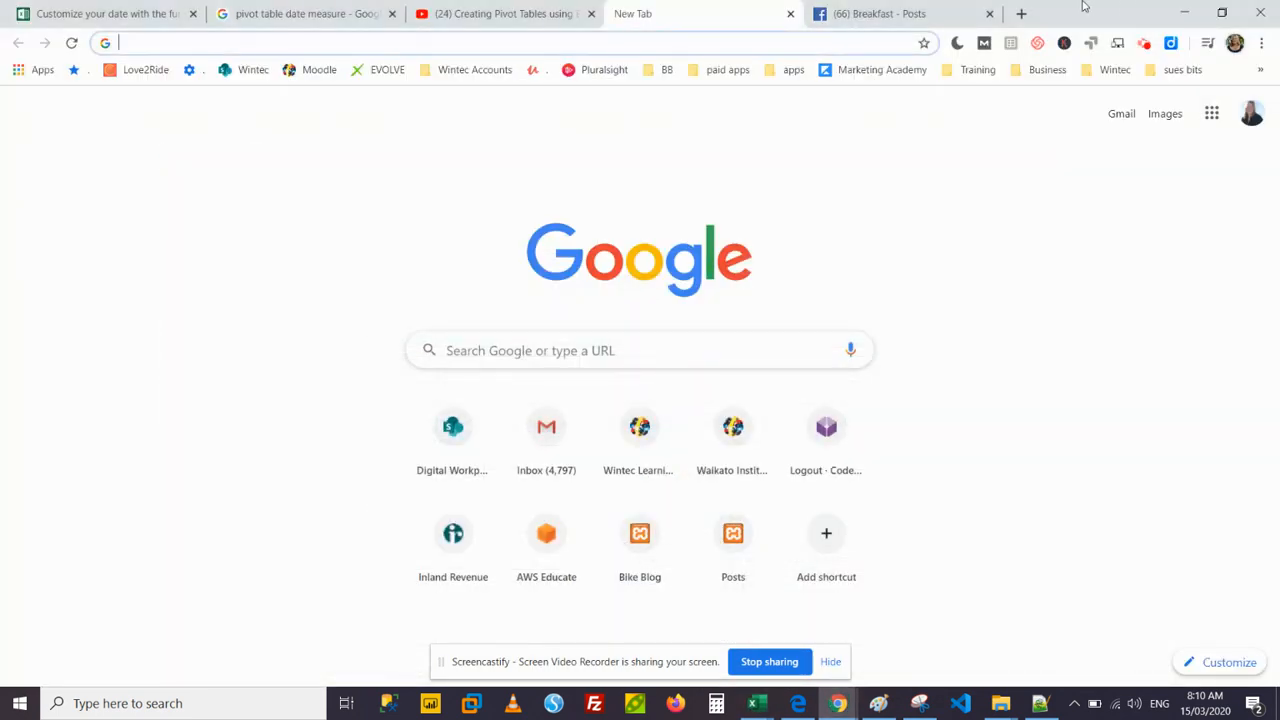
{"action": "left_click", "coordinate": [474, 12]}
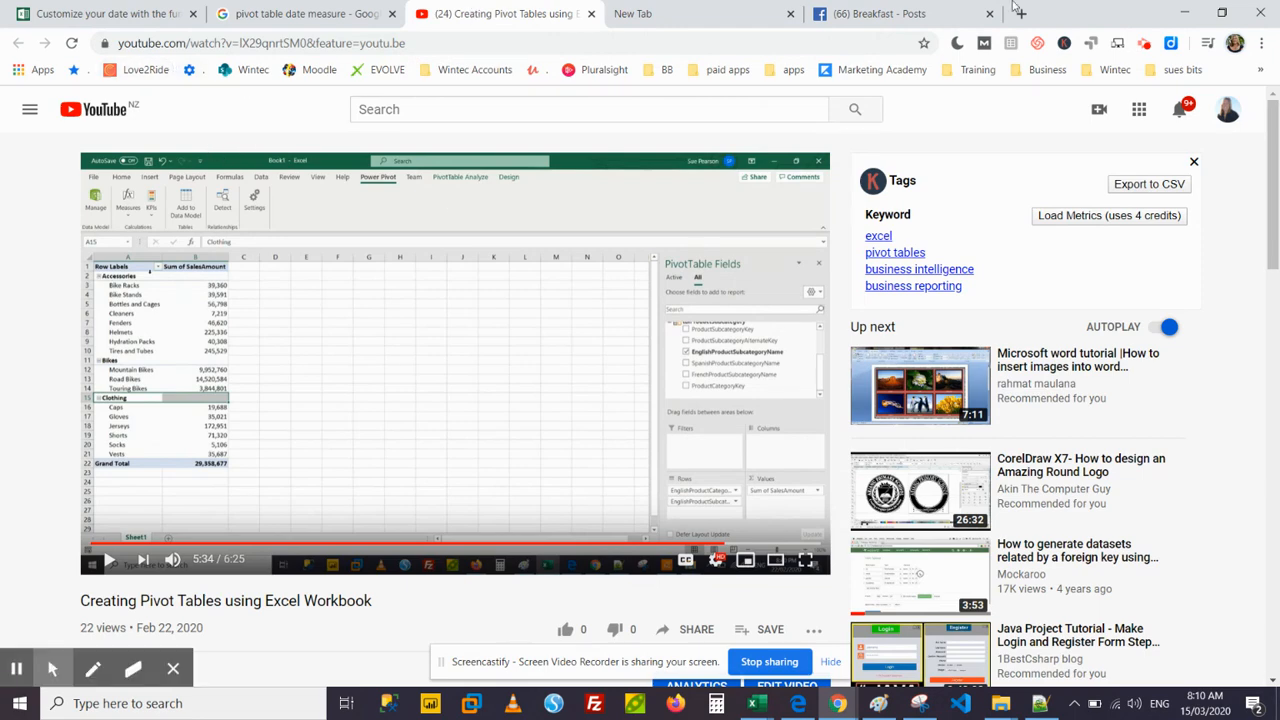
{"action": "left_click", "coordinate": [285, 14]}
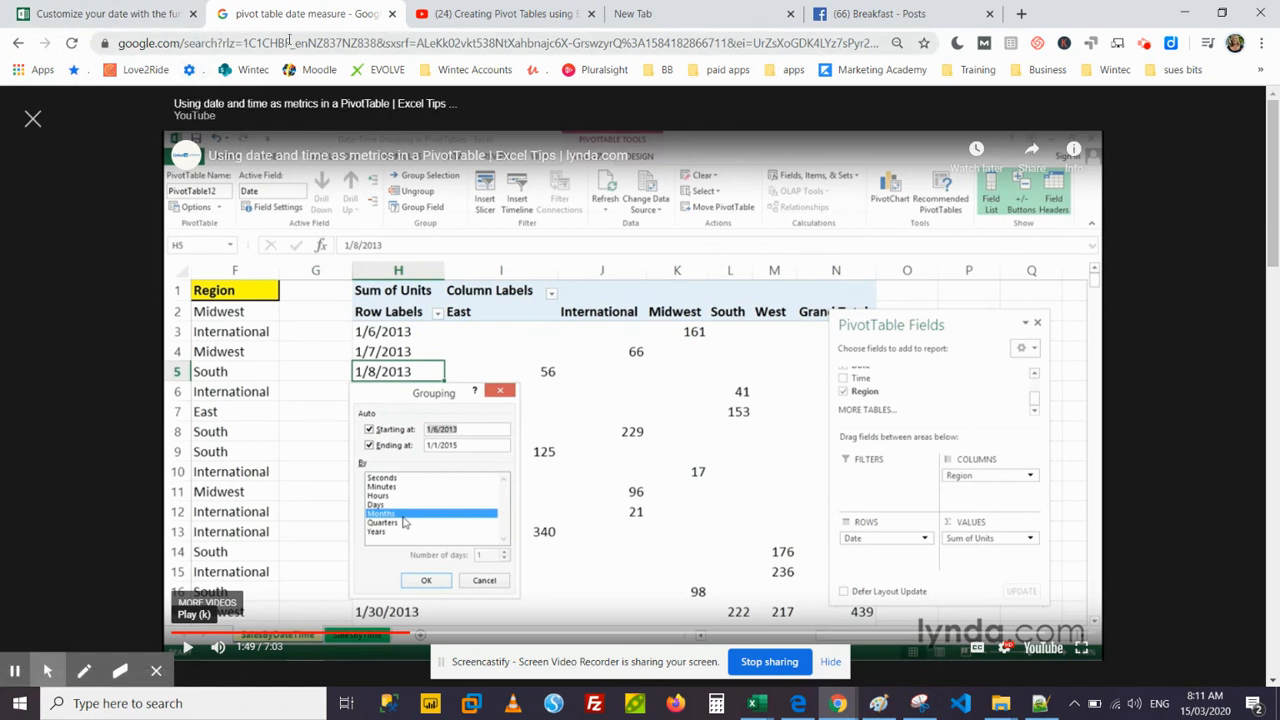
Look through the excel-exercise.com article on the DAY, MONTH, YEAR and DATE functions and show its full web address.
{"action": "left_click", "coordinate": [118, 14]}
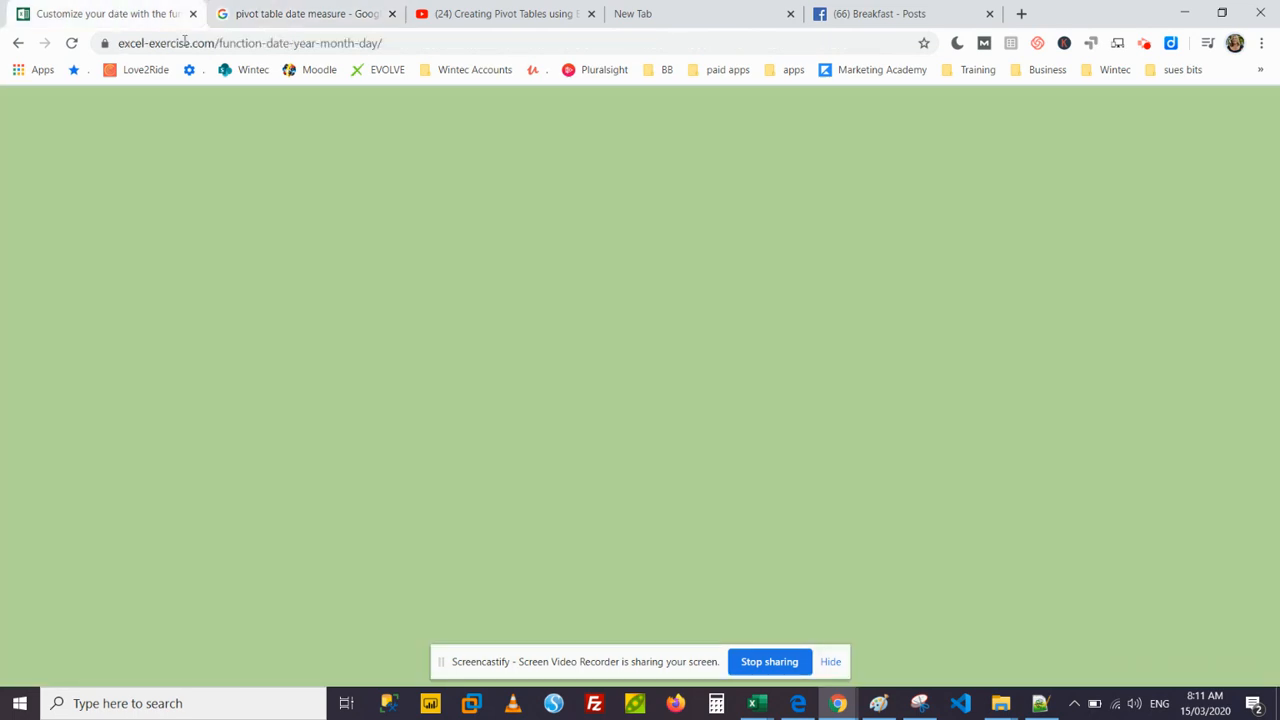
{"action": "left_click", "coordinate": [199, 43]}
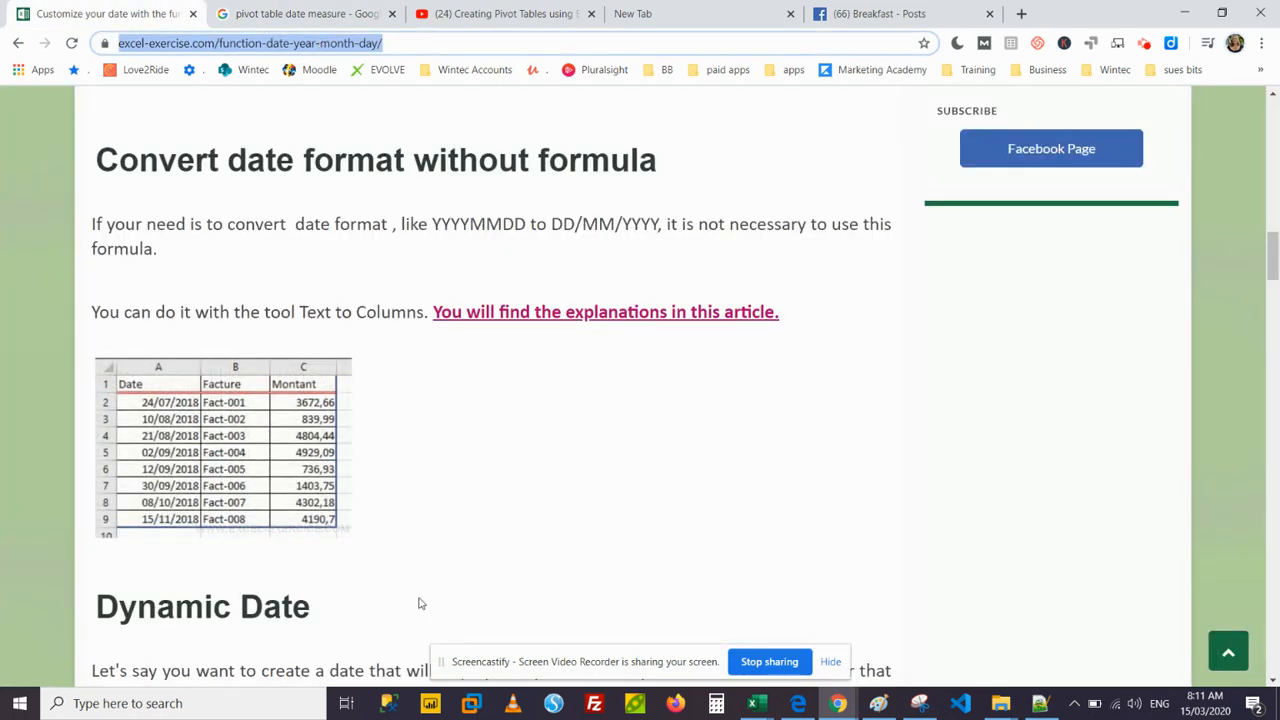
{"action": "scroll", "coordinate": [418, 480], "scroll_direction": "down", "scroll_amount": 5}
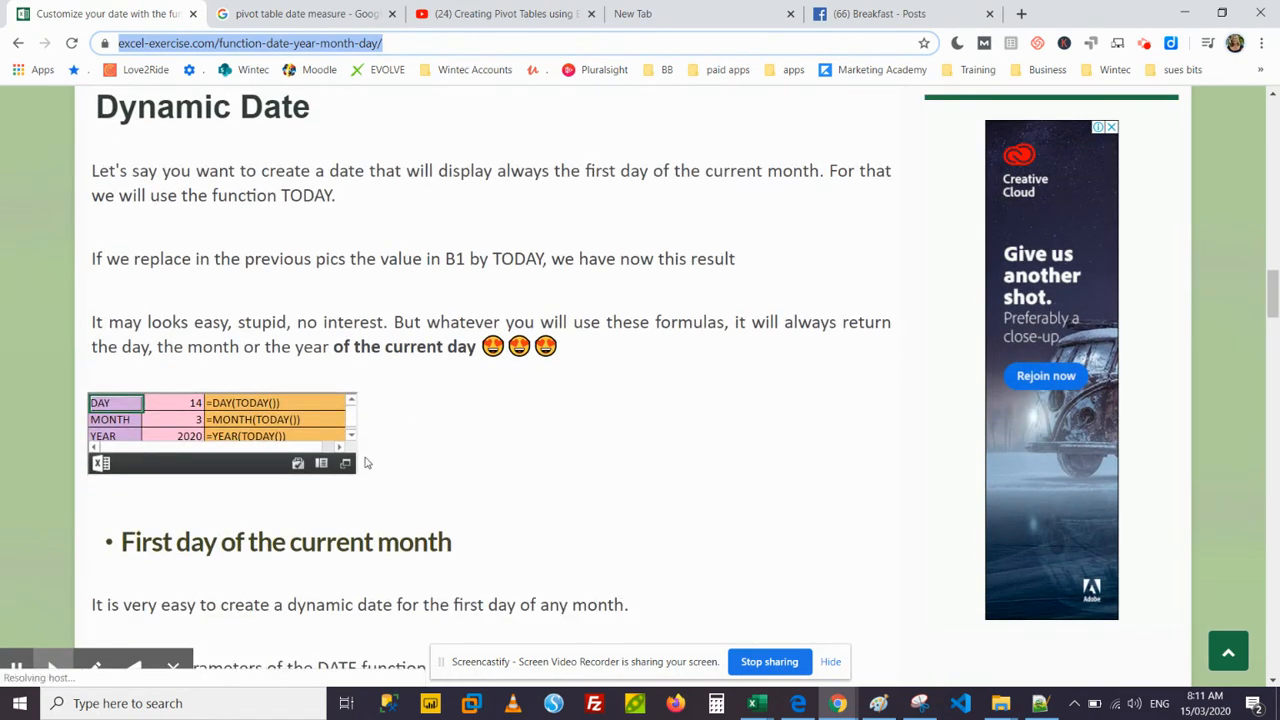
{"action": "scroll", "coordinate": [242, 462], "scroll_direction": "down", "scroll_amount": 2}
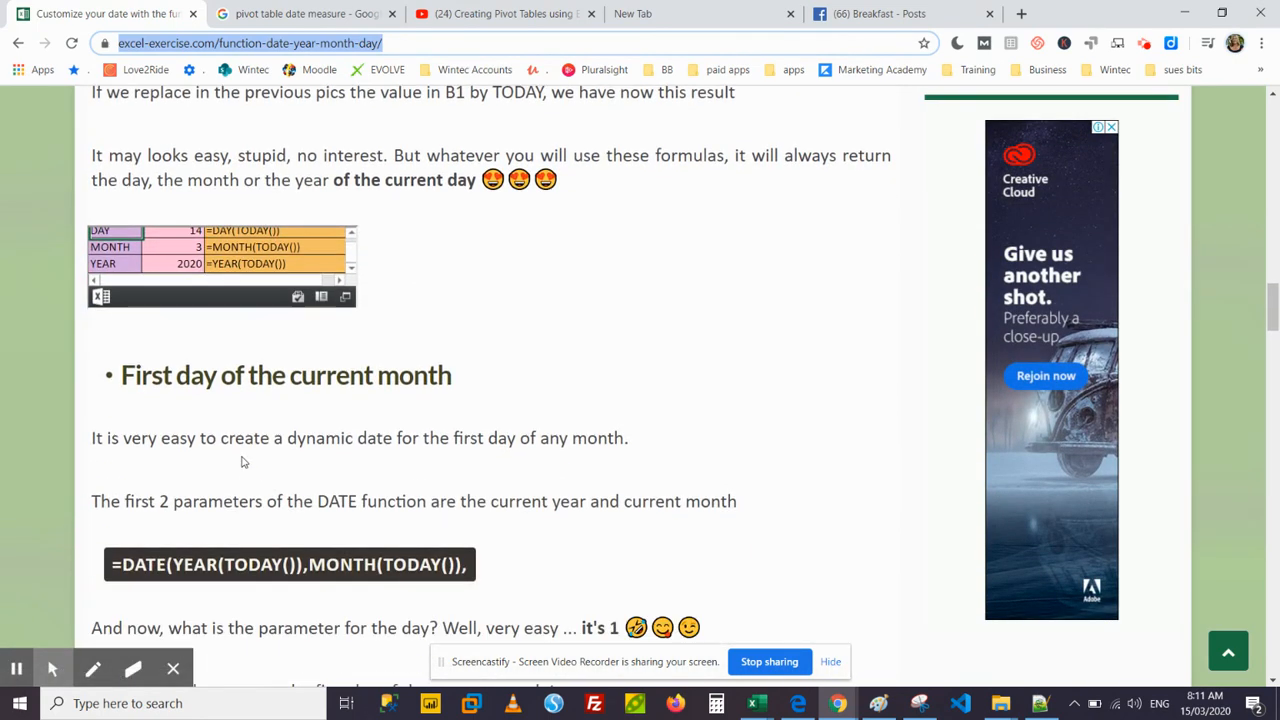
{"action": "scroll", "coordinate": [241, 456], "scroll_direction": "up", "scroll_amount": 15}
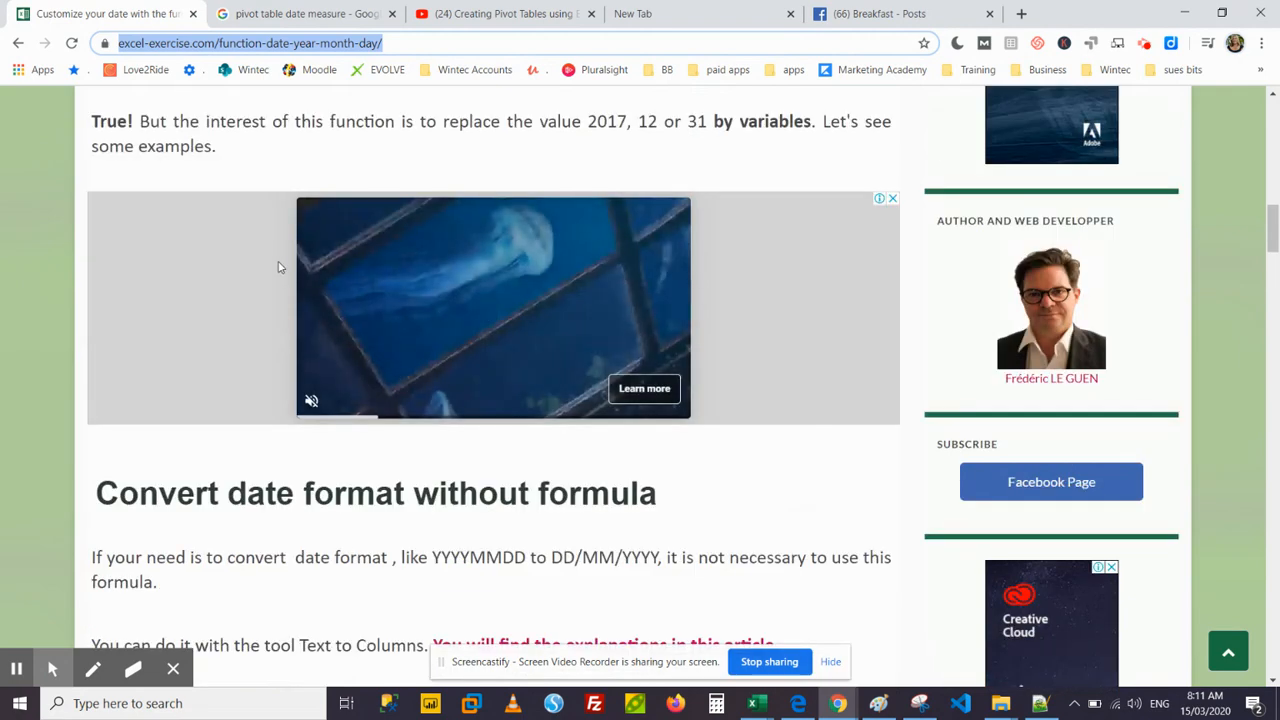
{"action": "scroll", "coordinate": [281, 262], "scroll_direction": "up", "scroll_amount": 4}
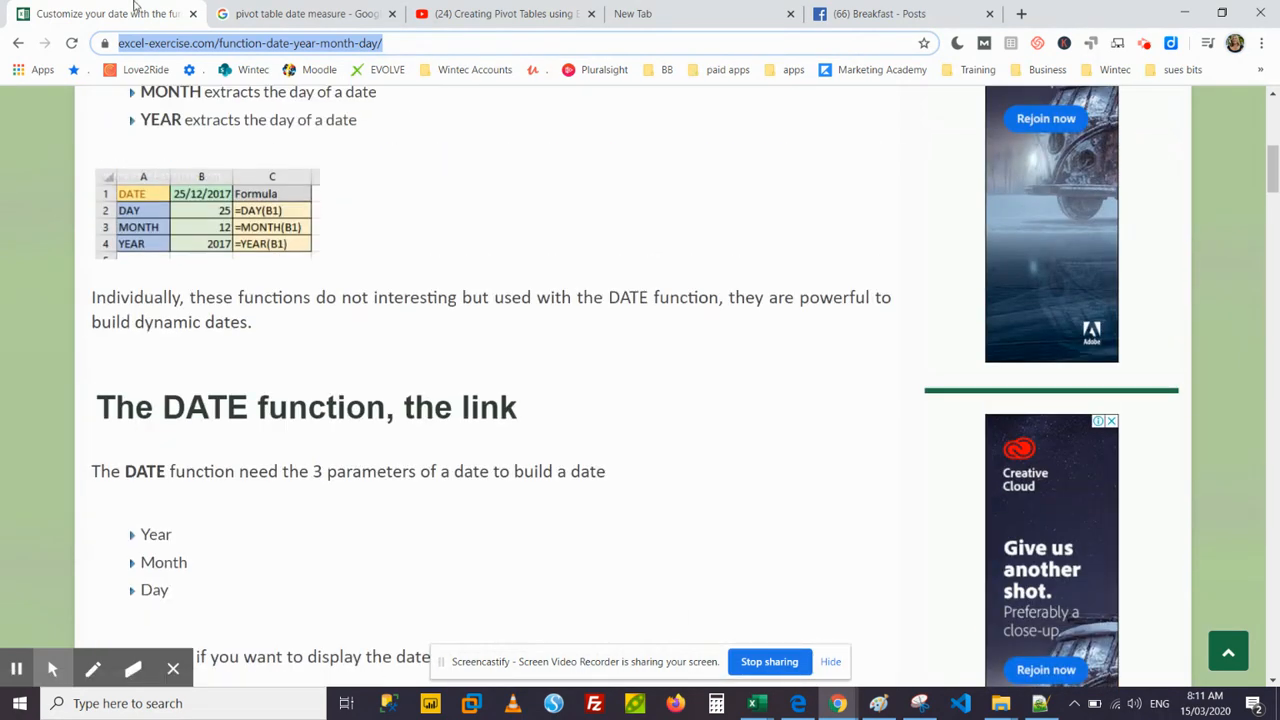
{"action": "left_click", "coordinate": [166, 41]}
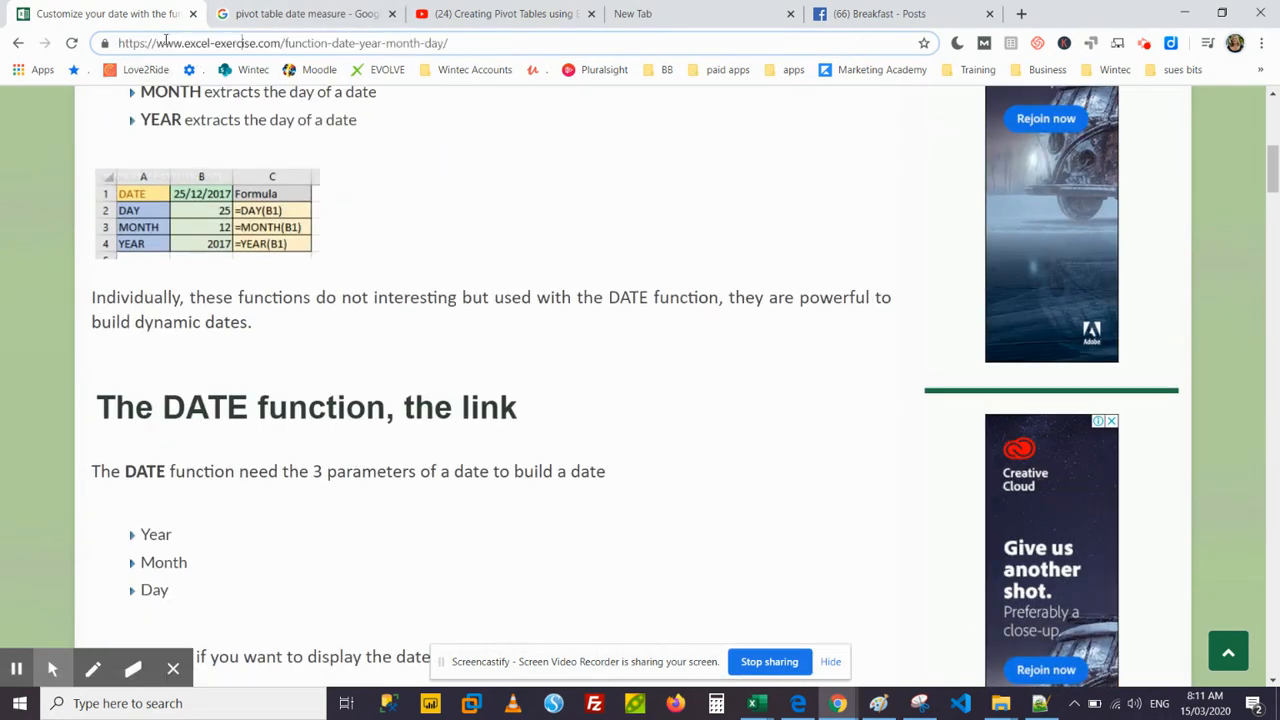
{"action": "left_click_drag", "start_coordinate": [164, 41], "coordinate": [289, 43]}
{"action": "left_click", "coordinate": [470, 43]}
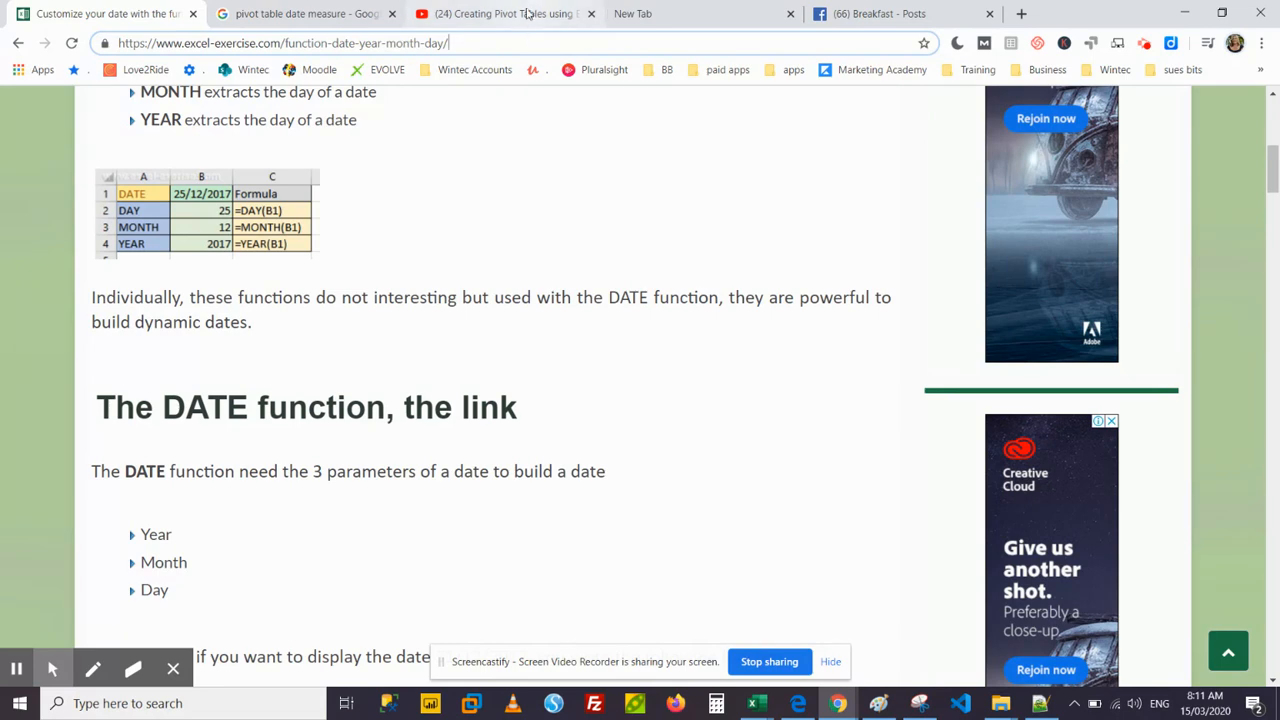
Return to the "Creating Pivot Tables using Excel Workbook" video, show its full web address, and go to the blank new tab.
{"action": "left_click", "coordinate": [528, 13]}
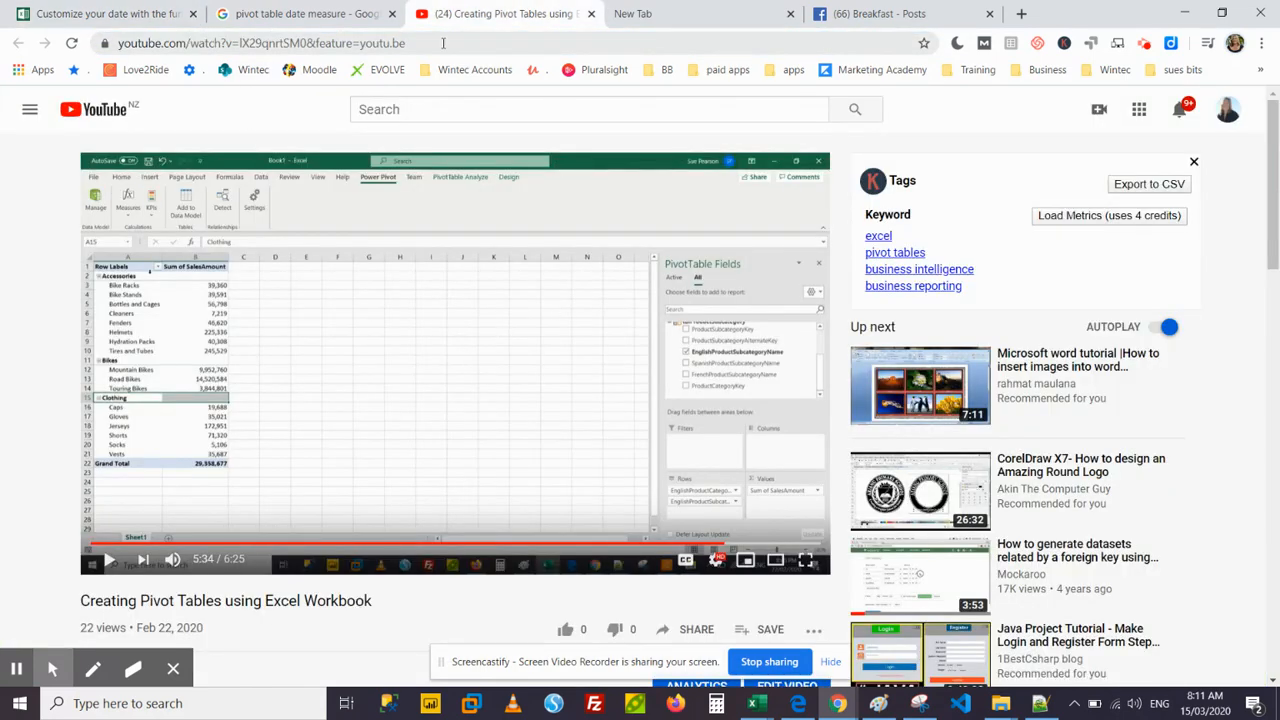
{"action": "left_click", "coordinate": [443, 43]}
{"action": "left_click", "coordinate": [443, 43]}
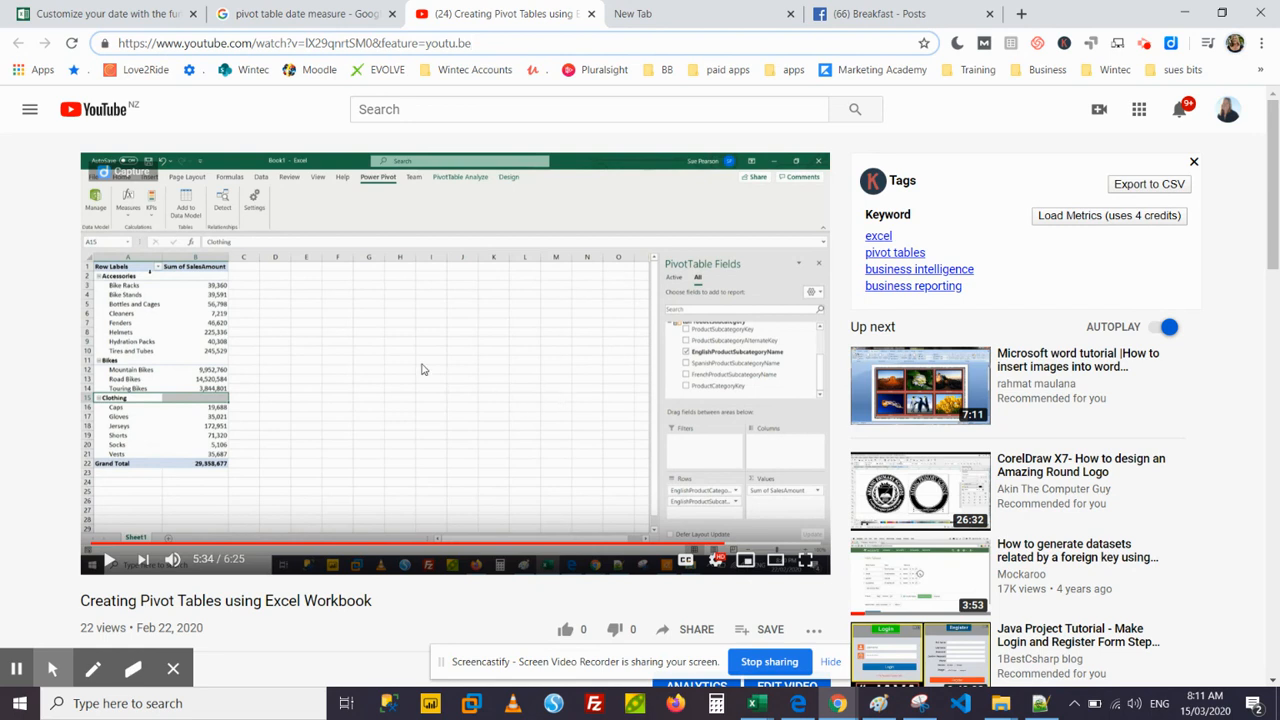
{"action": "left_click", "coordinate": [712, 13]}
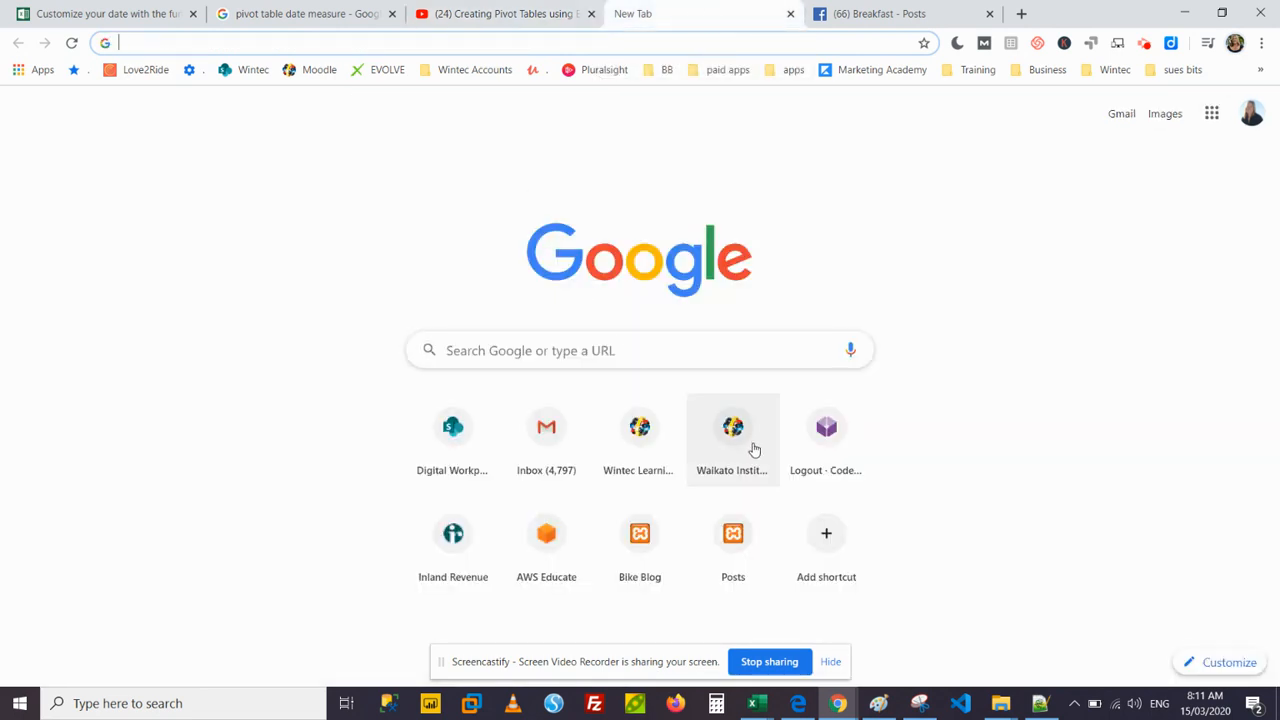